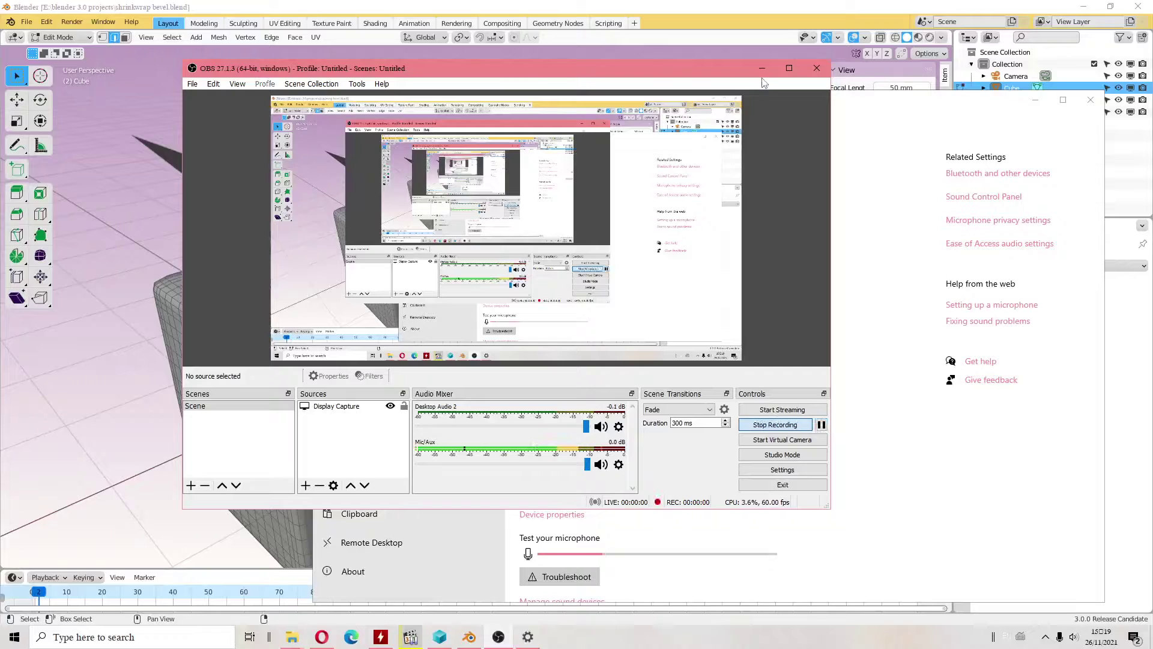
# Step: Minimize OBS and the Sound settings window, then orbit around the rounded cube and plane
pyautogui.click(762, 68)
pyautogui.click(1035, 100)
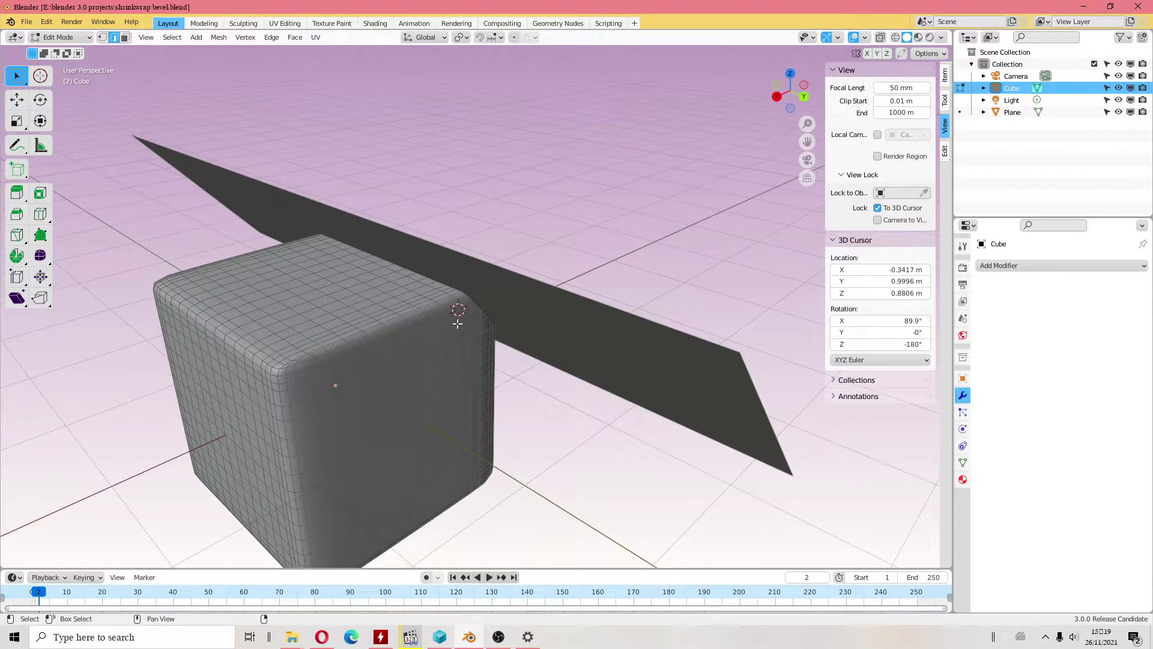
pyautogui.moveTo(458, 324); pyautogui.dragTo(575, 382, button='middle')
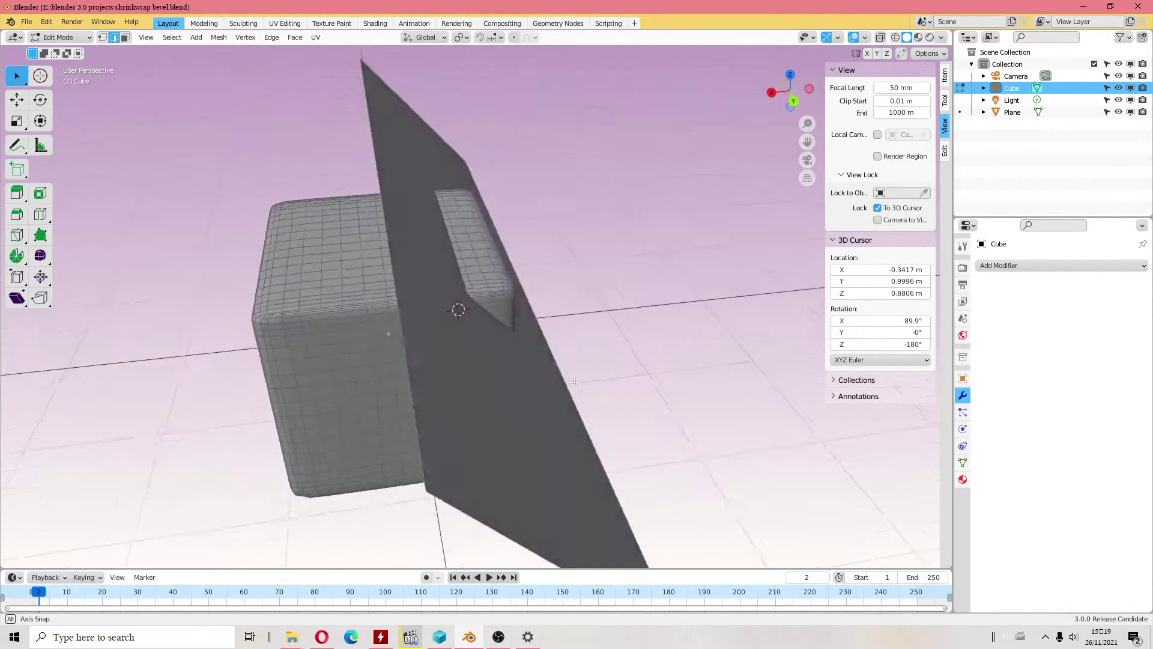
pyautogui.moveTo(575, 382)
pyautogui.mouseDown(button='middle')
pyautogui.moveTo(358, 374)
pyautogui.moveTo(349, 341)
pyautogui.moveTo(451, 340)
pyautogui.moveTo(335, 334)
pyautogui.moveTo(492, 362)
pyautogui.moveTo(450, 391)
pyautogui.moveTo(107, 55)
pyautogui.mouseUp(button='middle')
# Step: Switch to Object Mode and scale the plane to 0.709 along Y
pyautogui.click(60, 37)
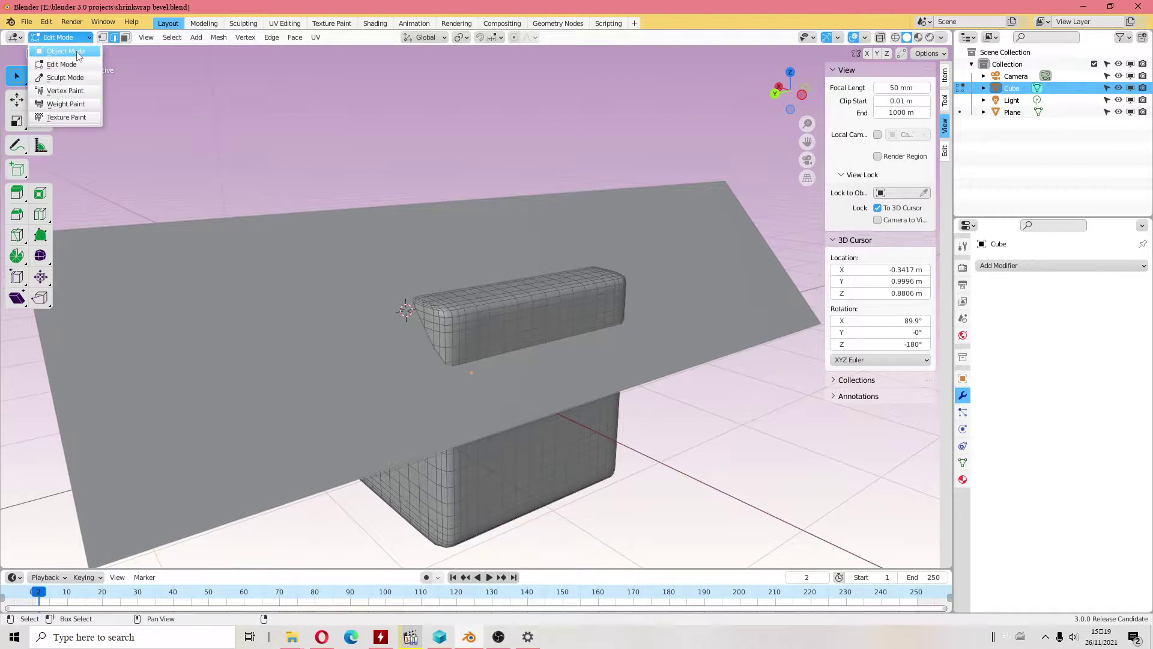
pyautogui.click(224, 255)
pyautogui.hotkey('shift', 'space')
pyautogui.press('s')
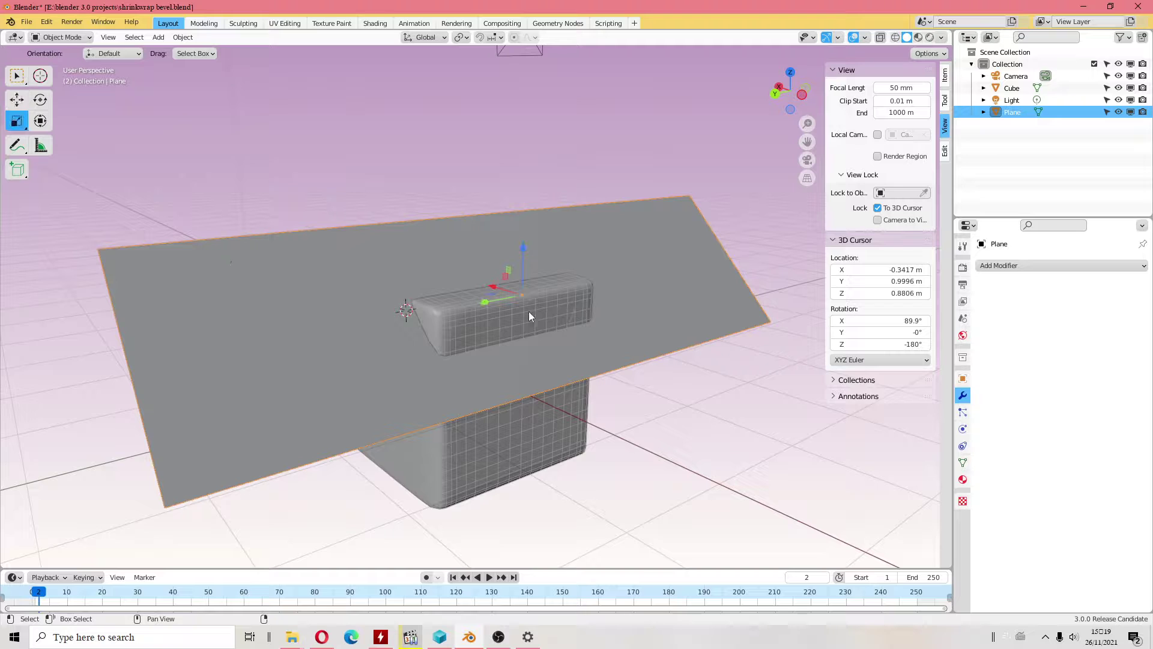
pyautogui.moveTo(491, 301); pyautogui.dragTo(503, 299)
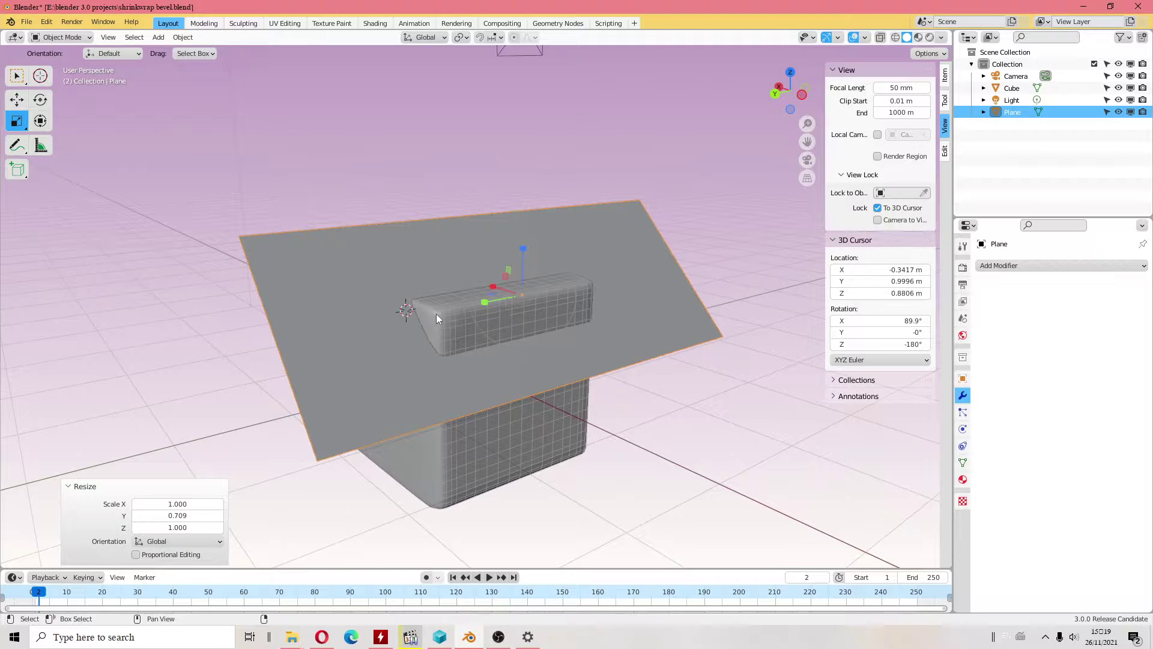
# Step: Move the plane -0.43058 m along Y so it cuts across the cube's corner
pyautogui.hotkey('shift', 'space')
pyautogui.press('g')
pyautogui.moveTo(407, 362); pyautogui.dragTo(466, 394, button='middle')
pyautogui.moveTo(454, 257)
pyautogui.mouseDown()
pyautogui.moveTo(460, 243)
pyautogui.moveTo(354, 325)
pyautogui.mouseUp()
pyautogui.moveTo(354, 324)
pyautogui.mouseDown(button='middle')
pyautogui.moveTo(467, 336)
pyautogui.moveTo(512, 376)
pyautogui.moveTo(504, 394)
pyautogui.moveTo(499, 362)
pyautogui.moveTo(531, 384)
pyautogui.moveTo(533, 371)
pyautogui.mouseUp(button='middle')
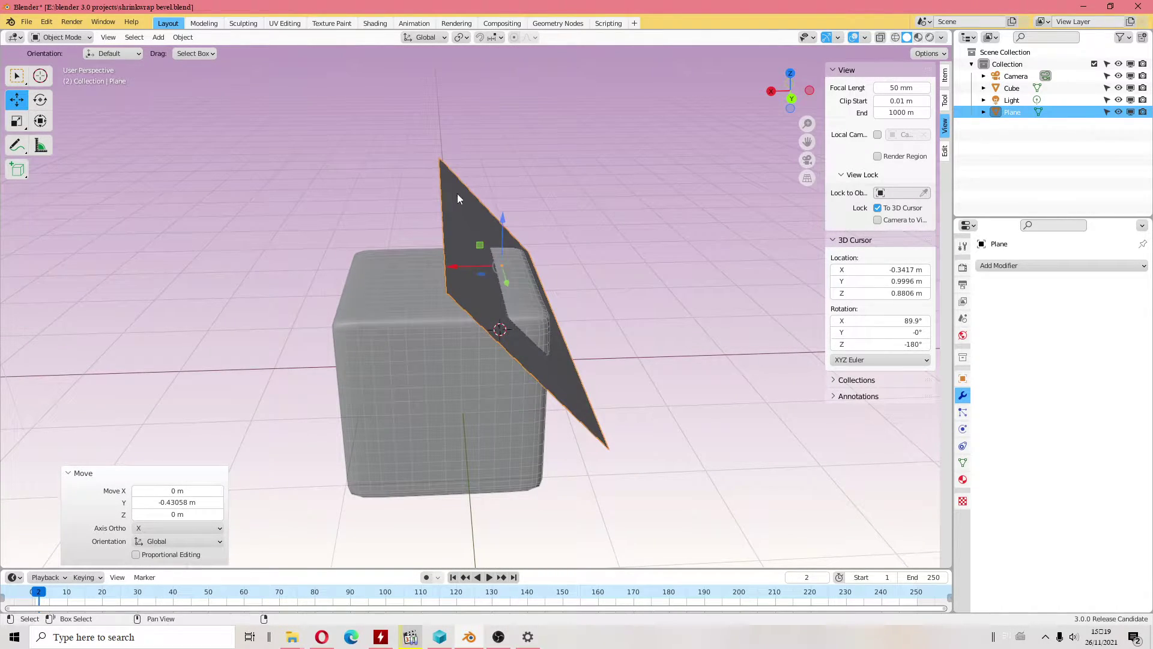
pyautogui.moveTo(508, 263)
pyautogui.mouseDown(button='middle')
pyautogui.moveTo(556, 343)
pyautogui.moveTo(571, 326)
pyautogui.moveTo(587, 358)
pyautogui.mouseUp(button='middle')
# Step: Select the cube and add a Shrinkwrap modifier with Snap Mode set to Inside
pyautogui.click(413, 337)
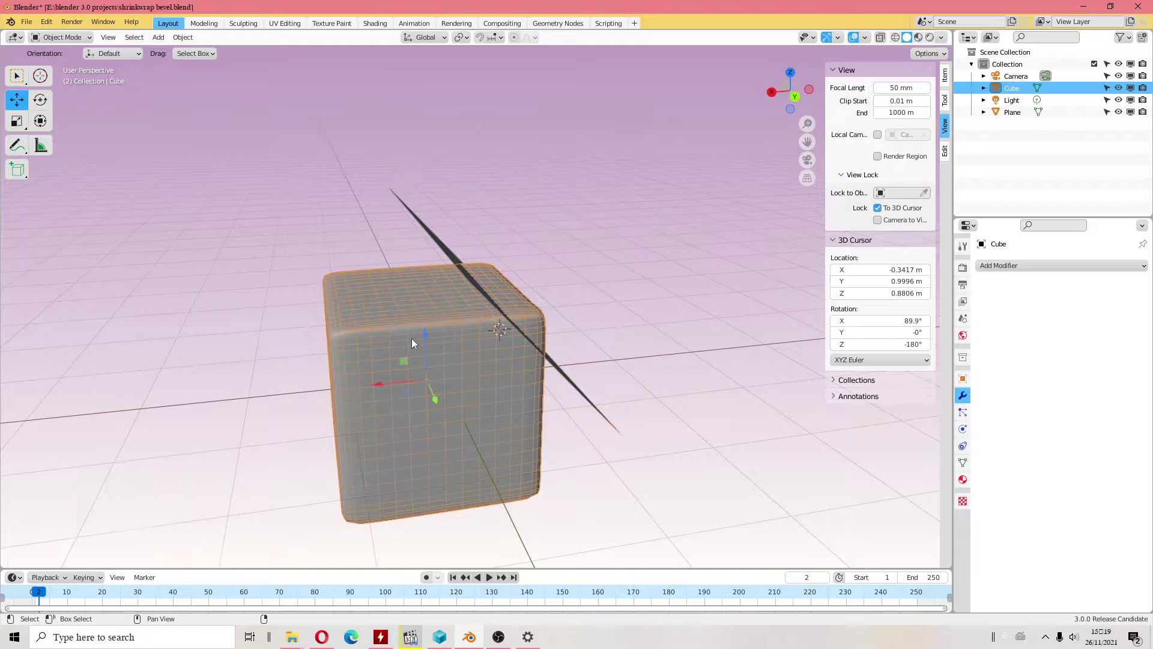
pyautogui.moveTo(444, 340)
pyautogui.mouseDown(button='middle')
pyautogui.moveTo(564, 392)
pyautogui.moveTo(510, 386)
pyautogui.mouseUp(button='middle')
pyautogui.moveTo(578, 435); pyautogui.dragTo(612, 442, button='middle')
pyautogui.click(1023, 265)
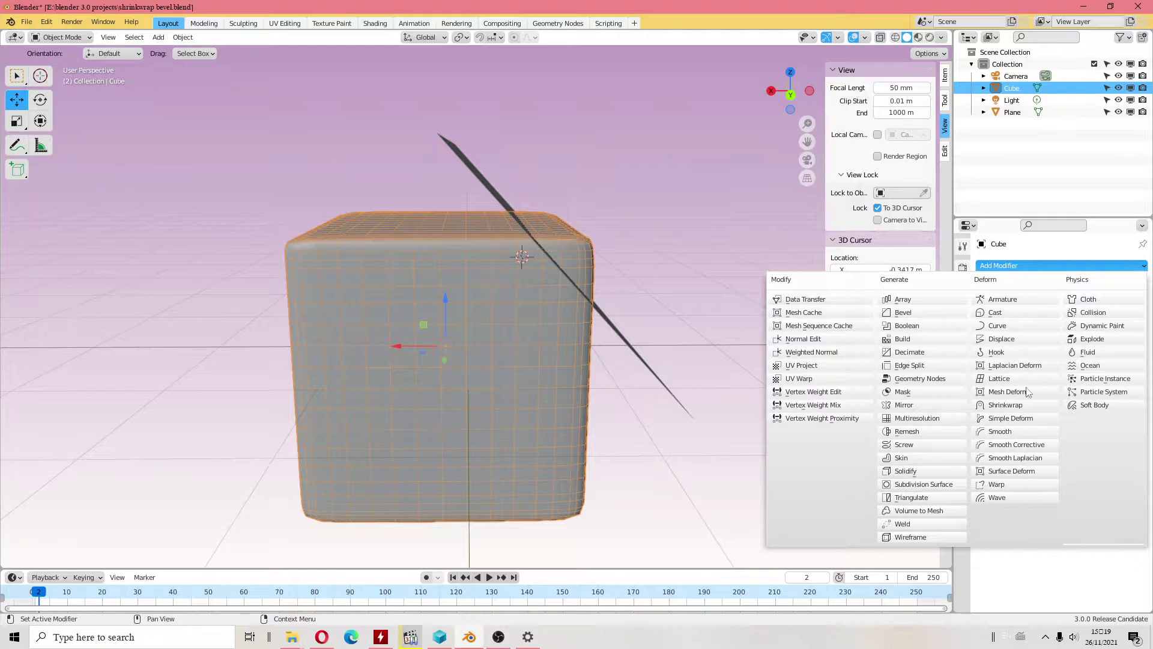
pyautogui.click(1018, 405)
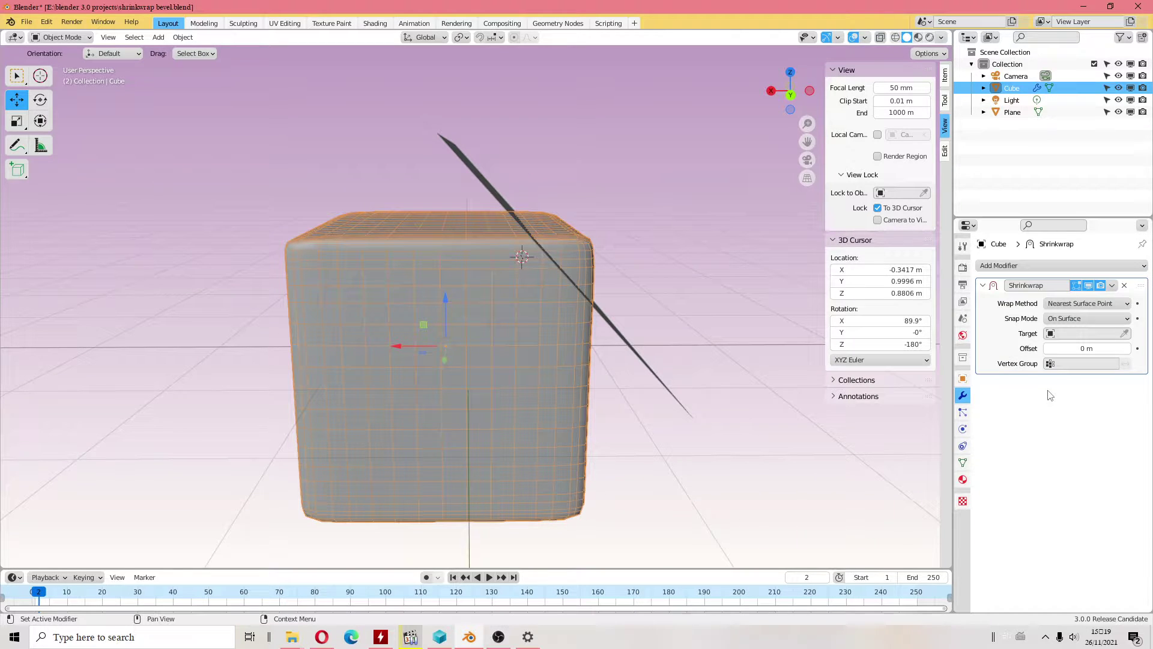
pyautogui.click(1086, 319)
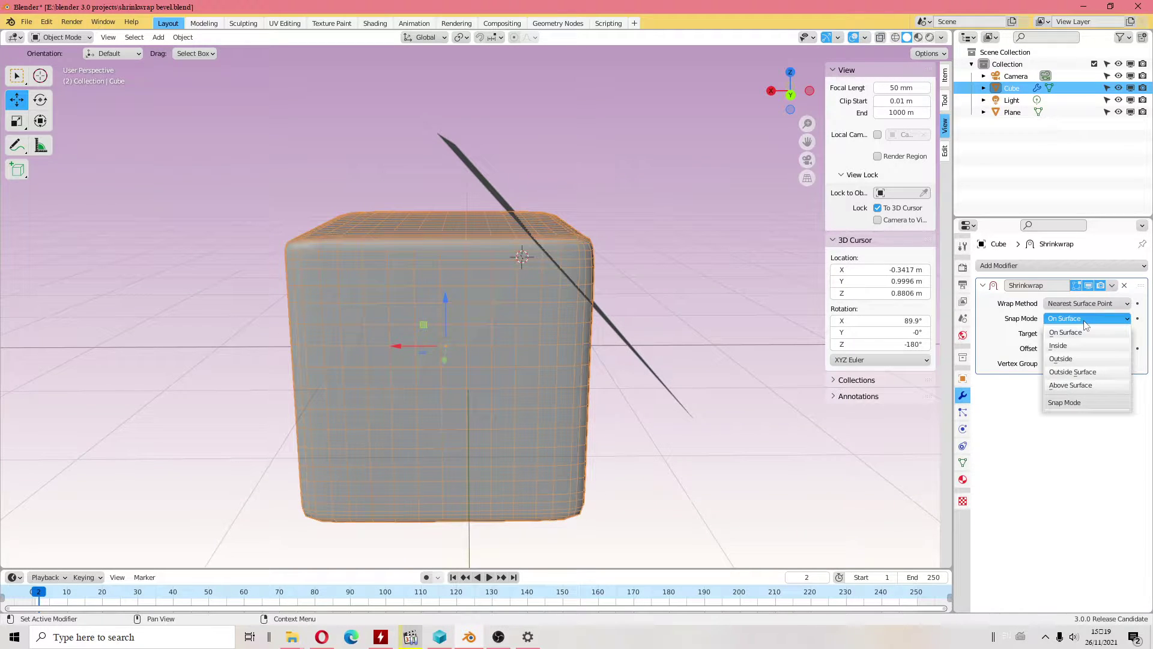
pyautogui.click(1064, 348)
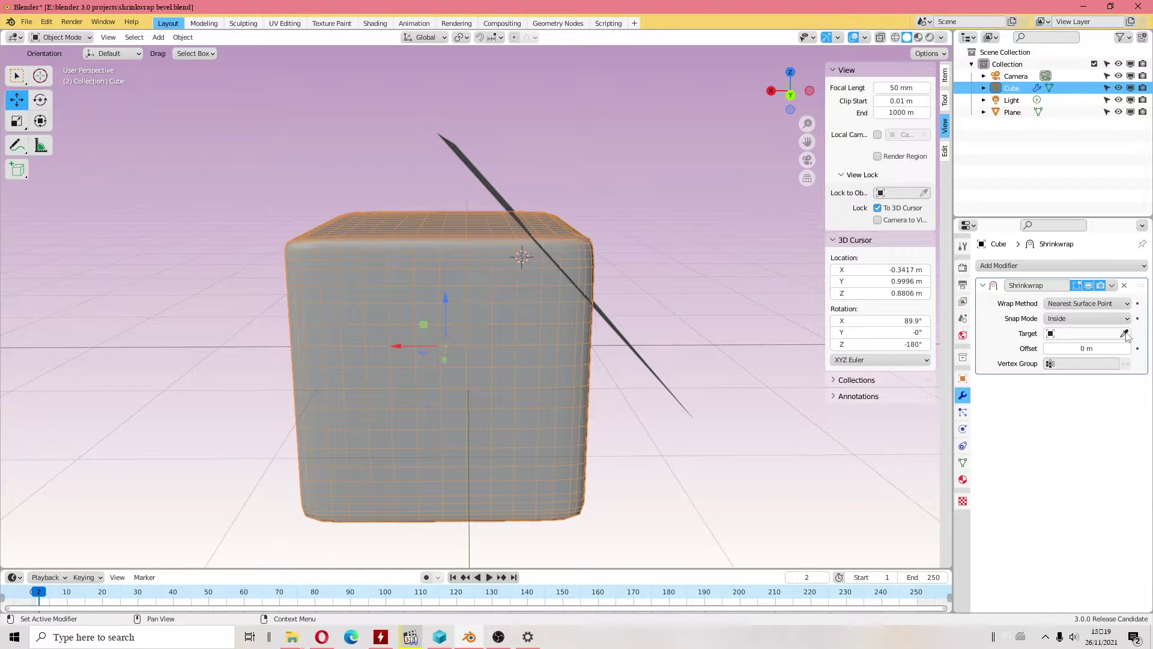
# Step: Pick the Plane as the shrinkwrap target and set the offset to -0.05 m
pyautogui.click(1125, 334)
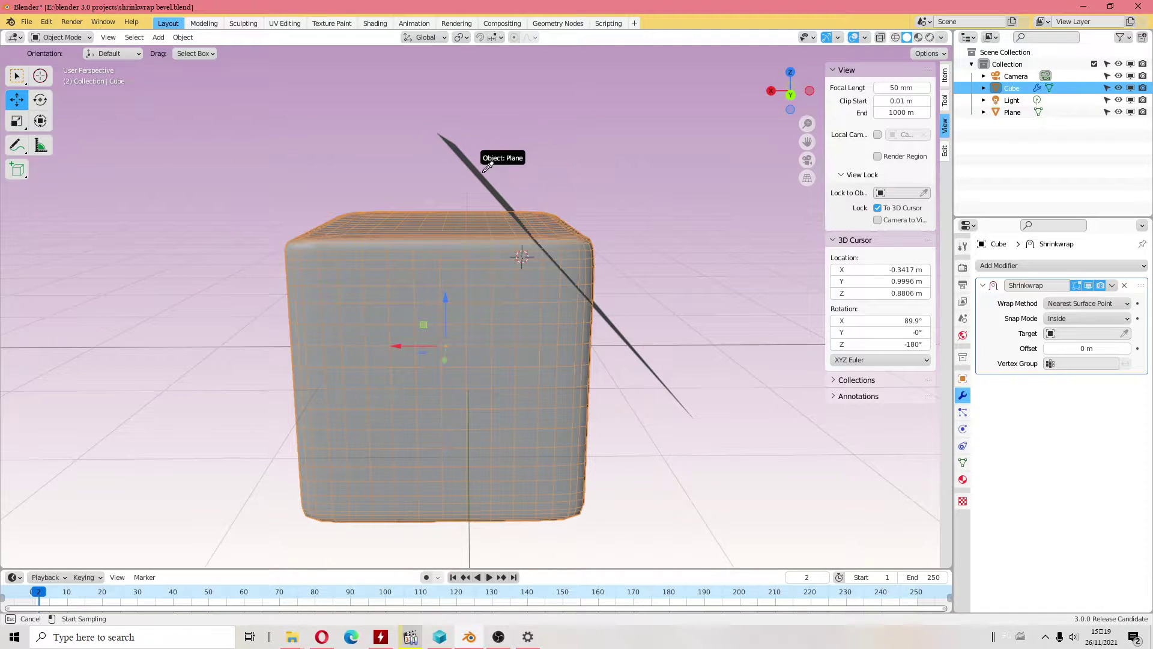
pyautogui.click(484, 168)
pyautogui.moveTo(482, 172)
pyautogui.mouseDown(button='middle')
pyautogui.moveTo(604, 268)
pyautogui.moveTo(583, 262)
pyautogui.moveTo(631, 265)
pyautogui.mouseUp(button='middle')
pyautogui.click(1049, 349)
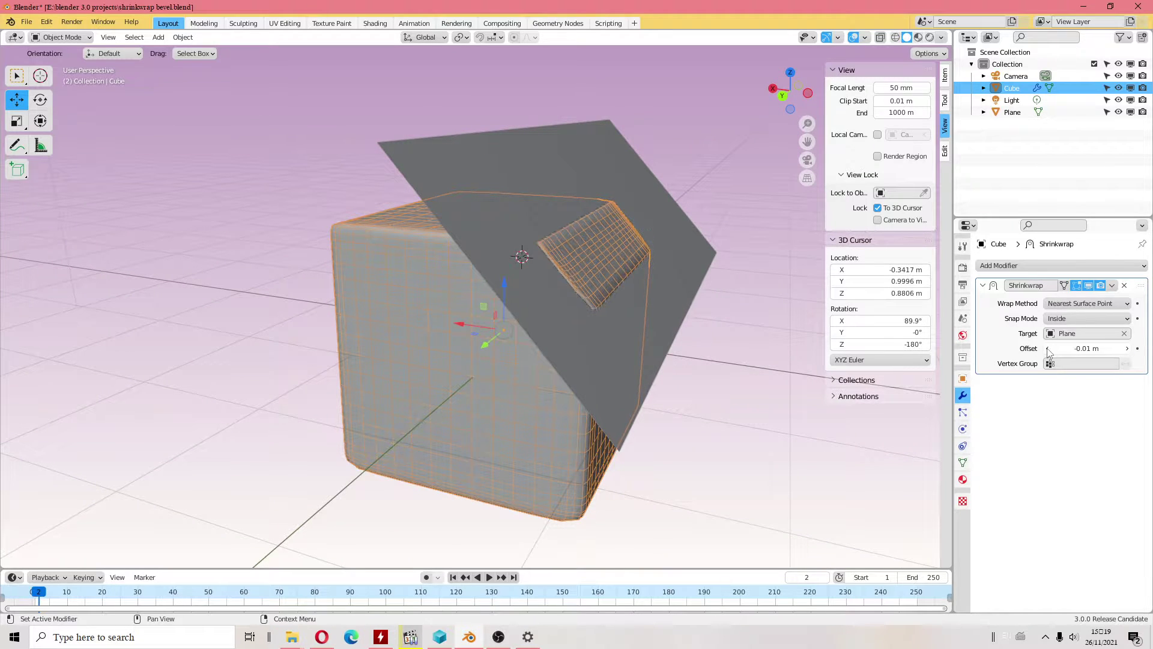
pyautogui.moveTo(769, 306); pyautogui.dragTo(718, 323, button='middle')
pyautogui.moveTo(1121, 352); pyautogui.dragTo(1081, 351)
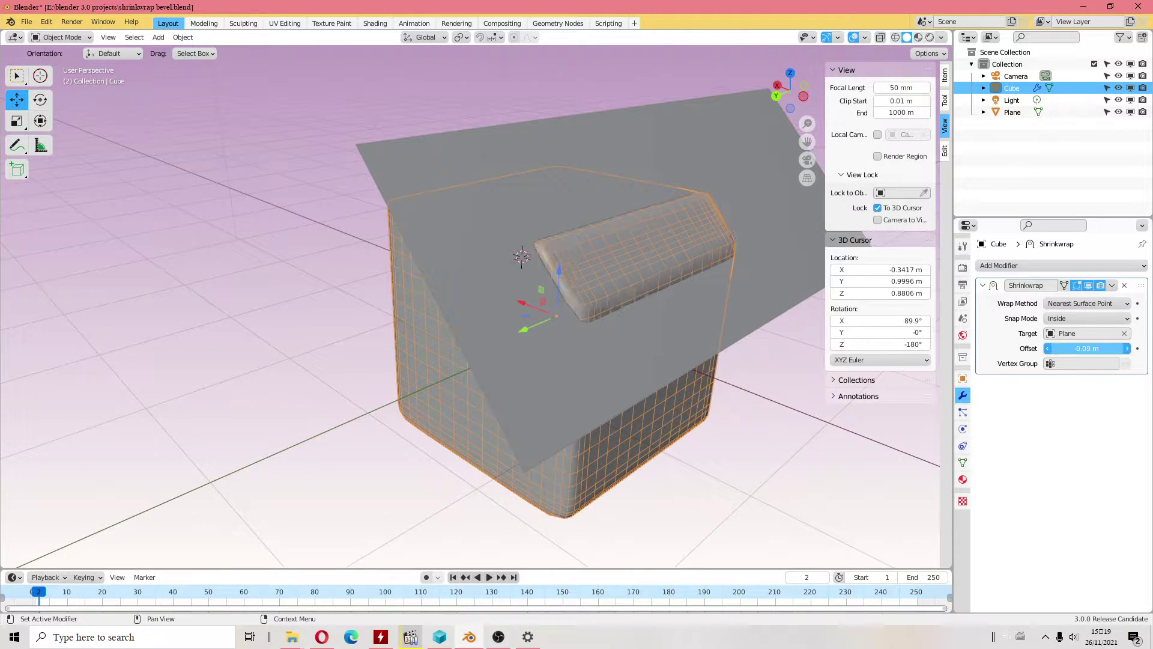
pyautogui.moveTo(636, 310)
pyautogui.mouseDown(button='middle')
pyautogui.moveTo(654, 314)
pyautogui.moveTo(652, 297)
pyautogui.moveTo(680, 287)
pyautogui.mouseUp(button='middle')
pyautogui.keyDown('shift'); pyautogui.click(405, 256); pyautogui.keyUp('shift')
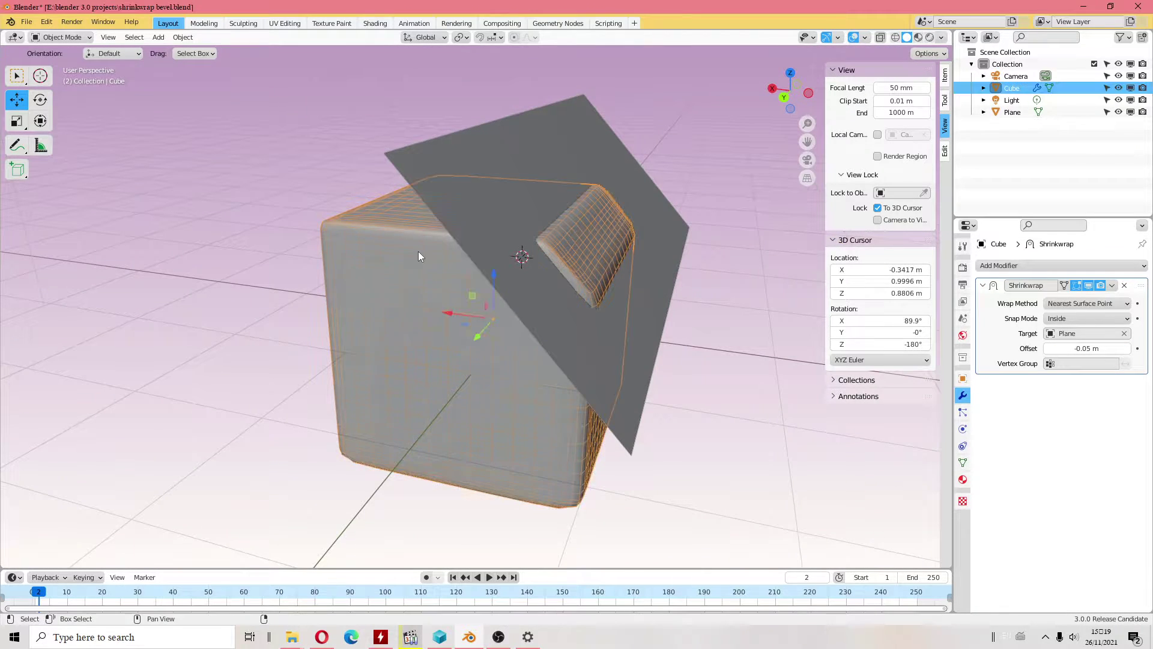
pyautogui.click(1112, 286)
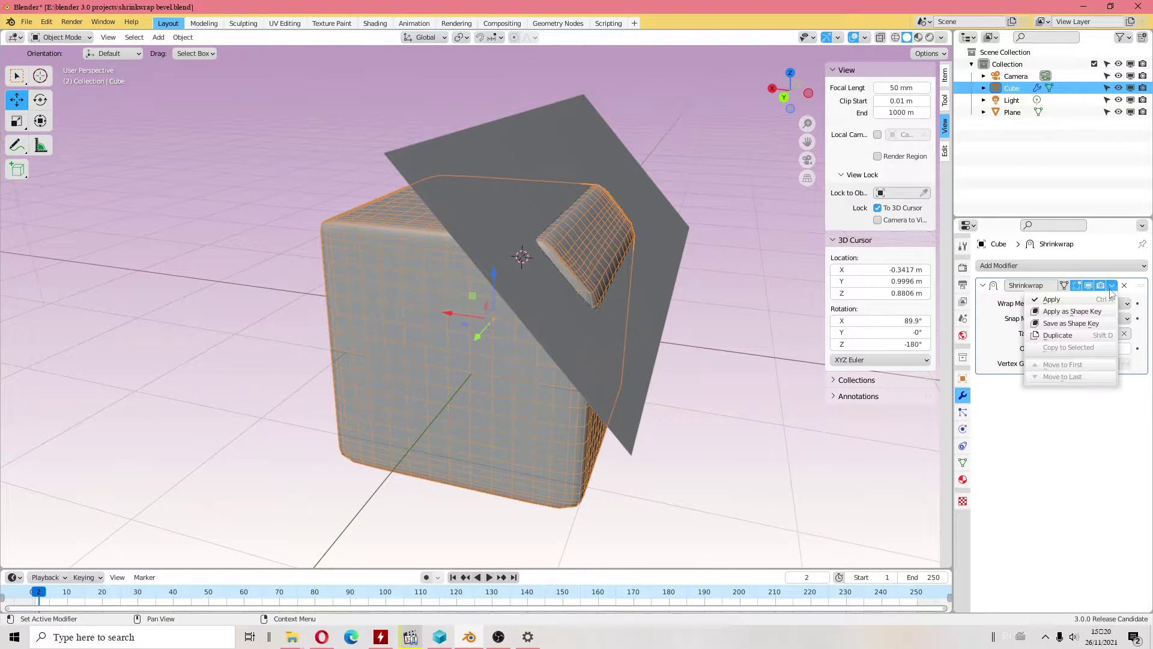
# Step: Apply the Shrinkwrap modifier and move the Plane -1.5153 m along X
pyautogui.click(1050, 300)
pyautogui.click(522, 185)
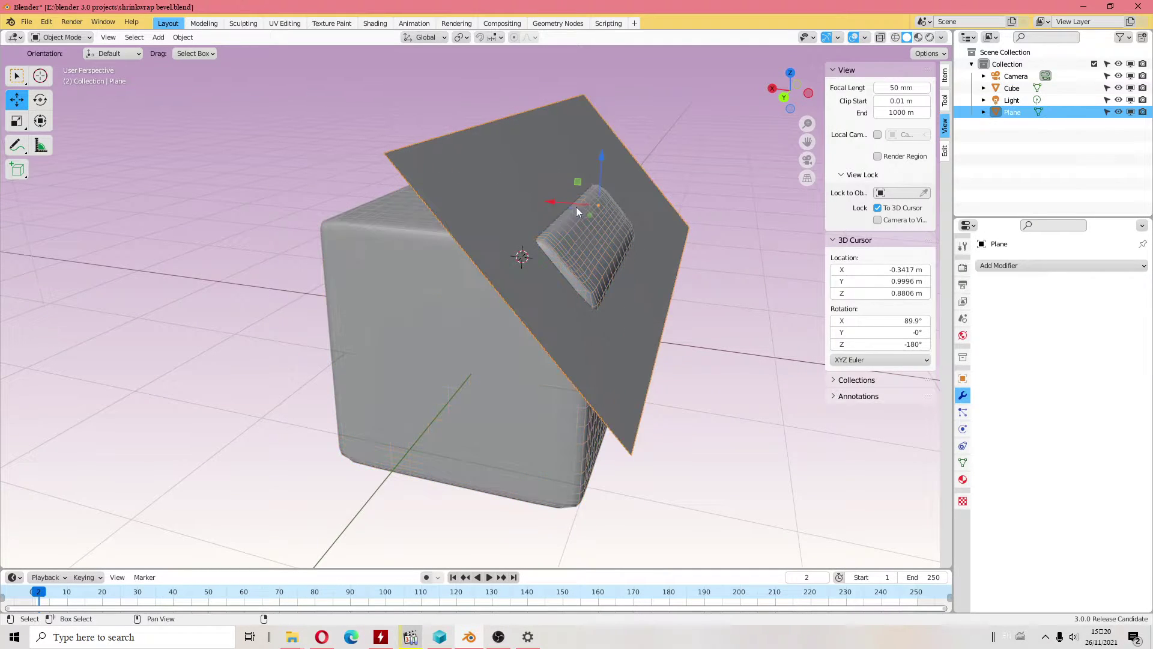
pyautogui.moveTo(575, 206); pyautogui.dragTo(871, 240)
pyautogui.moveTo(541, 253)
pyautogui.mouseDown(button='middle')
pyautogui.moveTo(453, 299)
pyautogui.moveTo(513, 282)
pyautogui.moveTo(486, 271)
pyautogui.moveTo(562, 315)
pyautogui.mouseUp(button='middle')
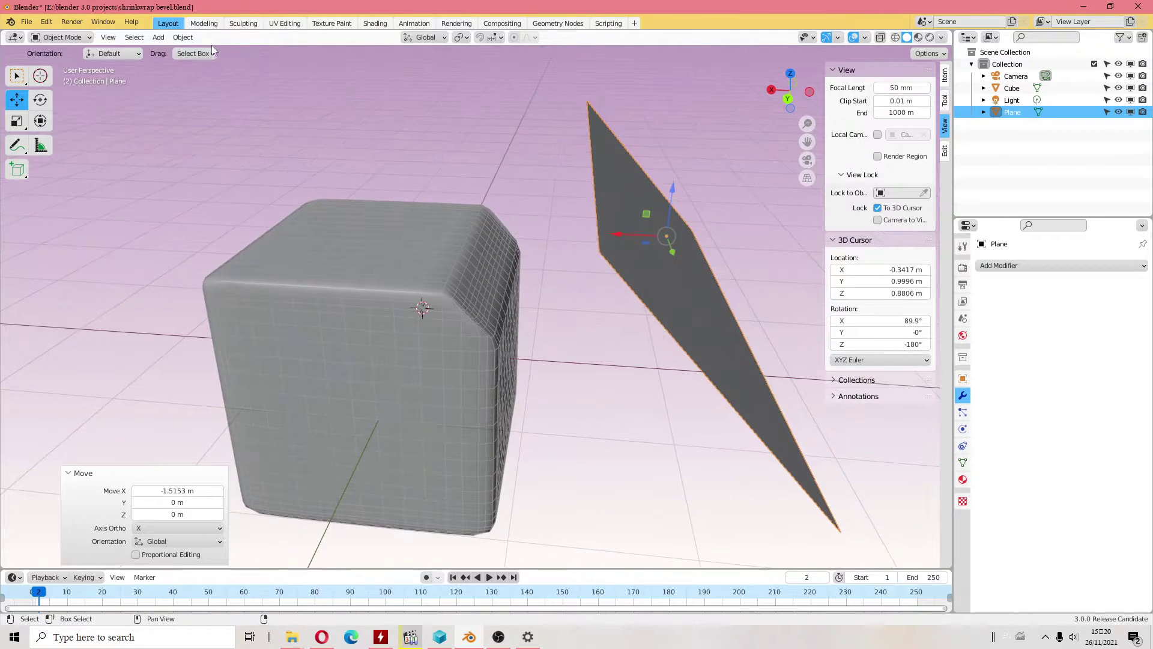
# Step: Reset the Plane's origin with Object > Set Origin and move it about 2.95 m along X
pyautogui.click(180, 37)
pyautogui.moveTo(197, 75)
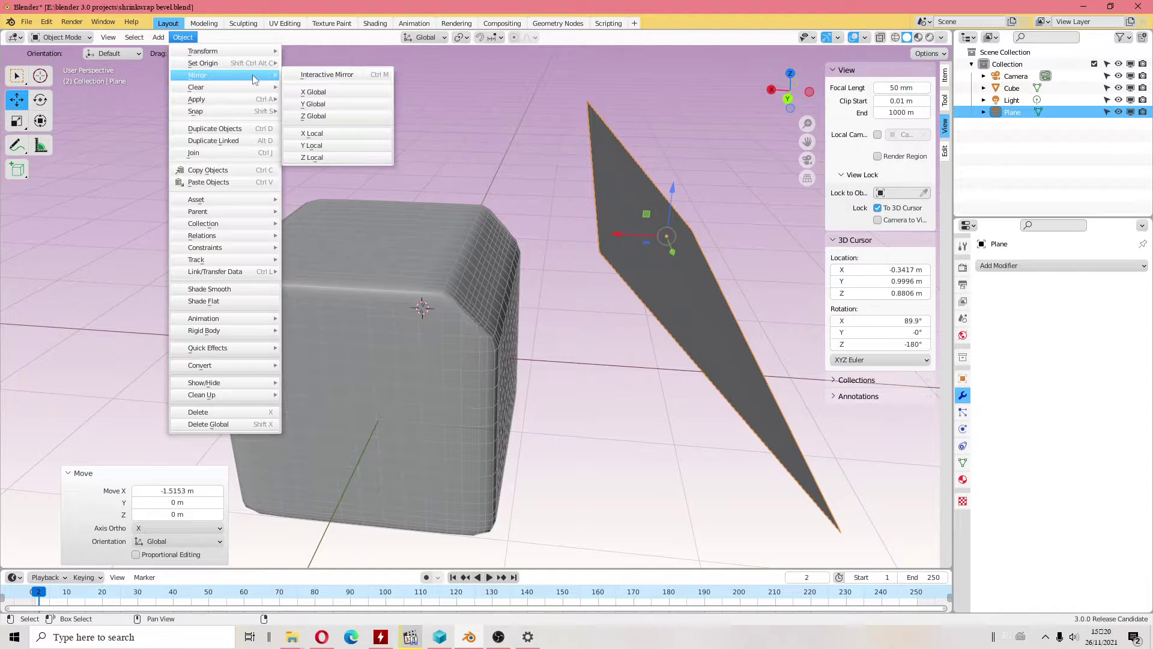
pyautogui.click(311, 88)
pyautogui.click(675, 207)
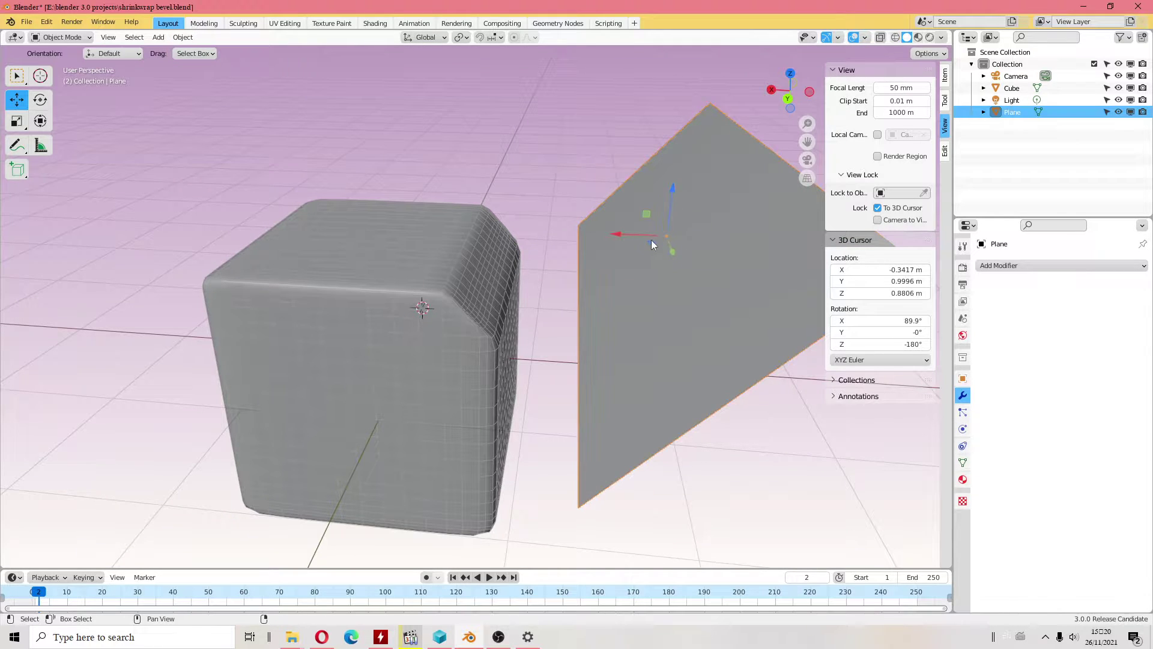
pyautogui.moveTo(651, 240); pyautogui.dragTo(378, 260)
# Step: Zoom in on the cube's flattened corner, then switch the cube into Edit Mode
pyautogui.click(392, 268)
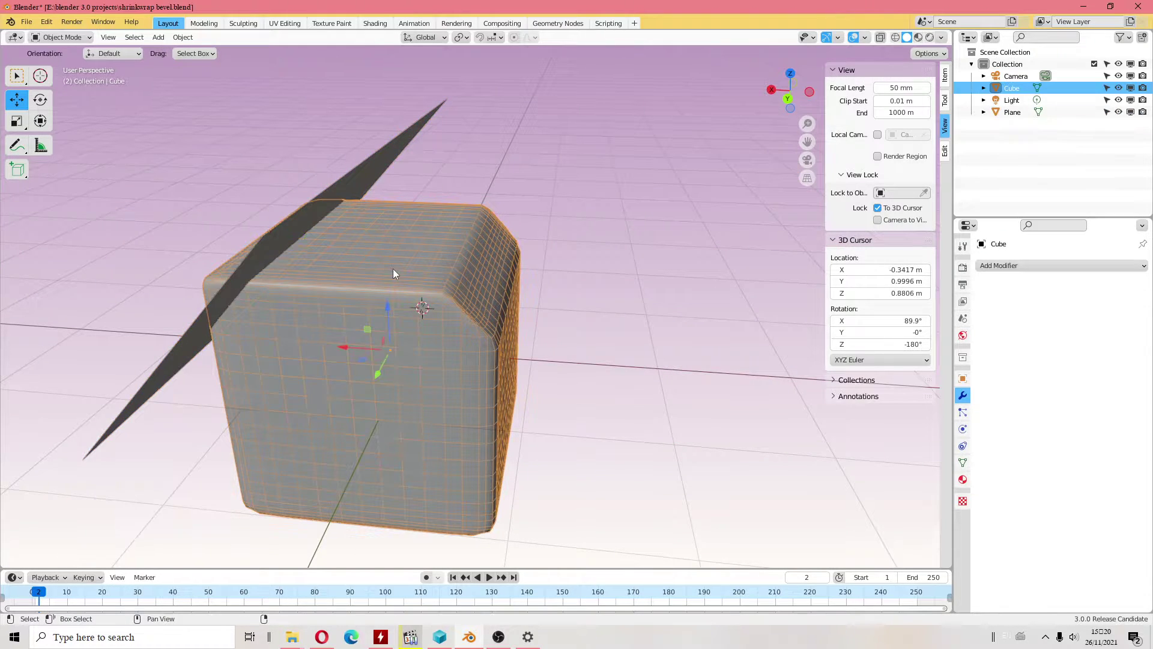
pyautogui.moveTo(392, 268)
pyautogui.mouseDown(button='middle')
pyautogui.moveTo(442, 320)
pyautogui.moveTo(329, 310)
pyautogui.mouseUp(button='middle')
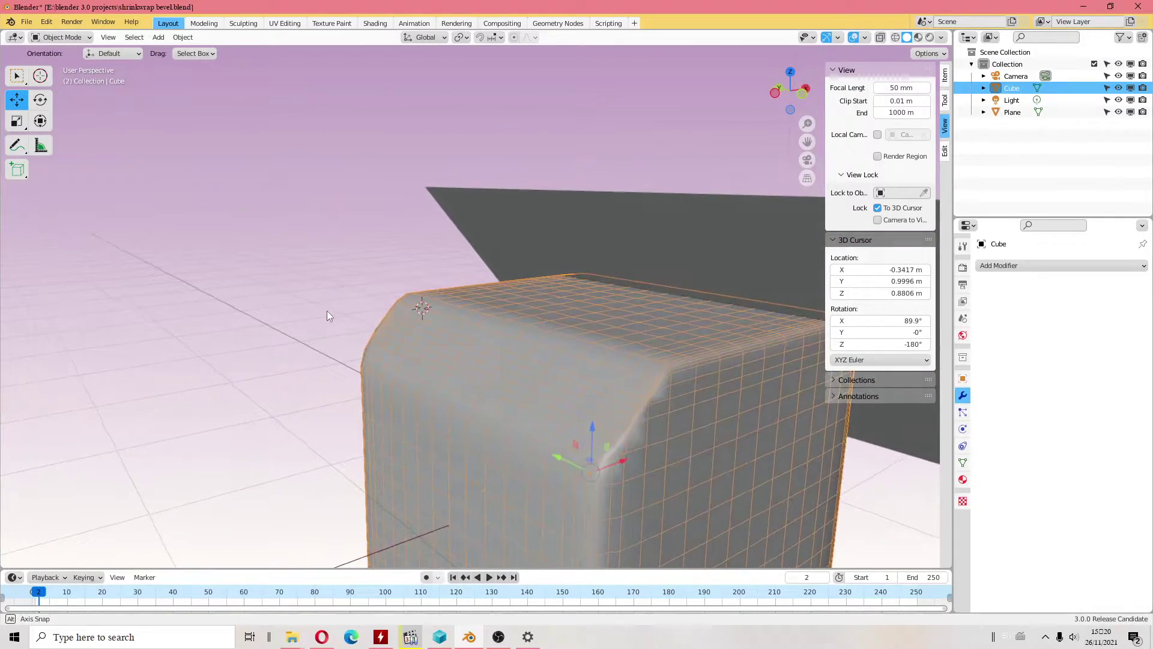
pyautogui.scroll(2, 658, 352)
pyautogui.scroll(2, 518, 313)
pyautogui.moveTo(570, 321)
pyautogui.mouseDown(button='middle')
pyautogui.moveTo(731, 376)
pyautogui.moveTo(651, 314)
pyautogui.moveTo(404, 347)
pyautogui.moveTo(579, 388)
pyautogui.mouseUp(button='middle')
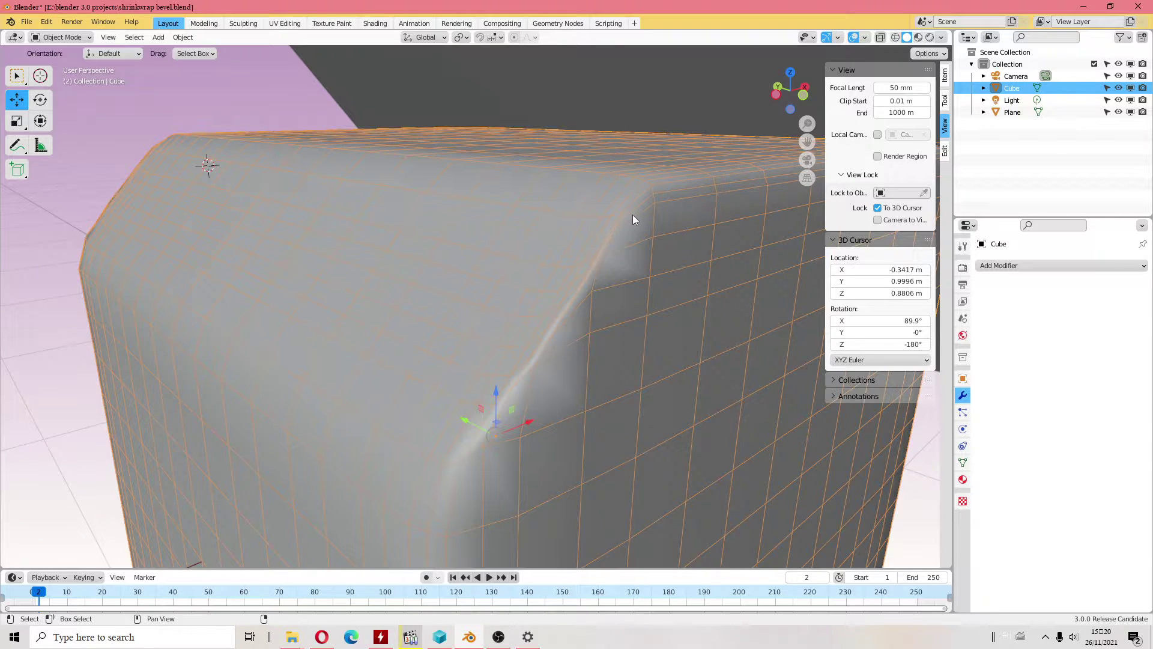
pyautogui.moveTo(632, 214)
pyautogui.keyDown('shift'); pyautogui.mouseDown(button='middle')
pyautogui.moveTo(629, 257)
pyautogui.moveTo(583, 147)
pyautogui.mouseUp(button='middle'); pyautogui.keyUp('shift')
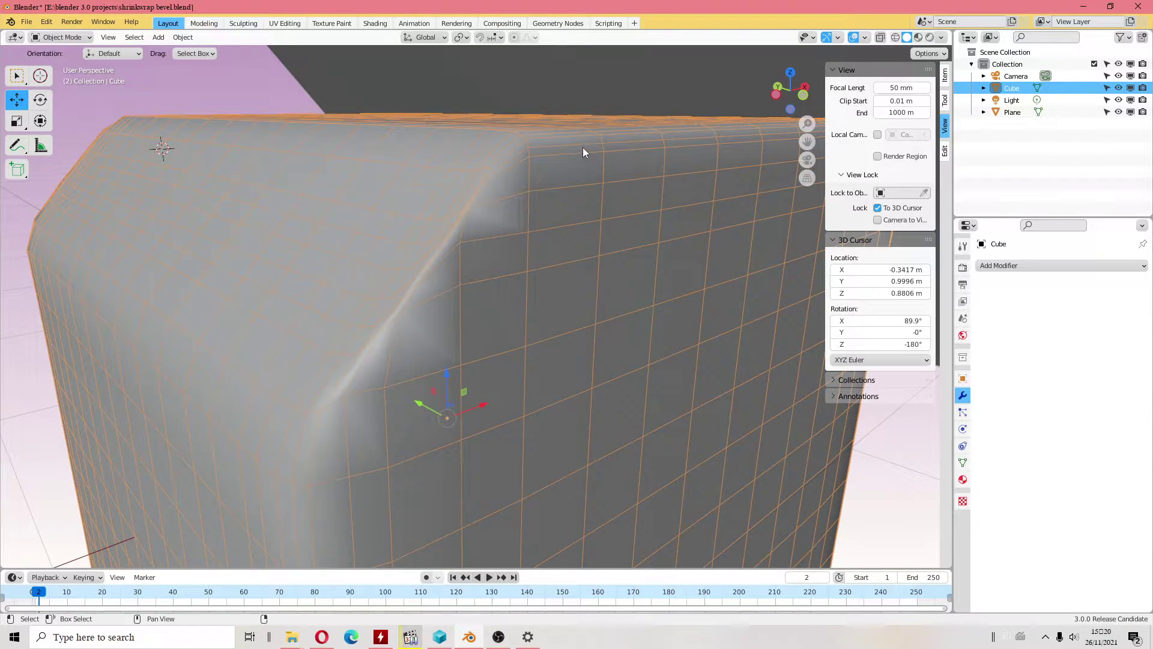
pyautogui.click(60, 37)
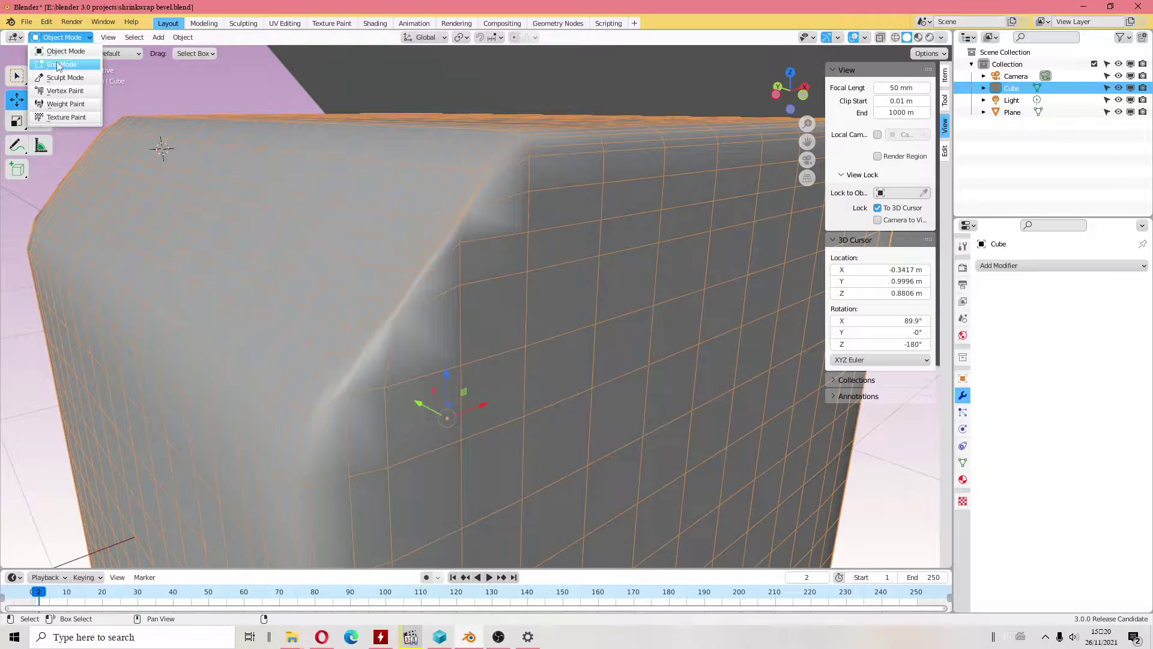
pyautogui.click(60, 64)
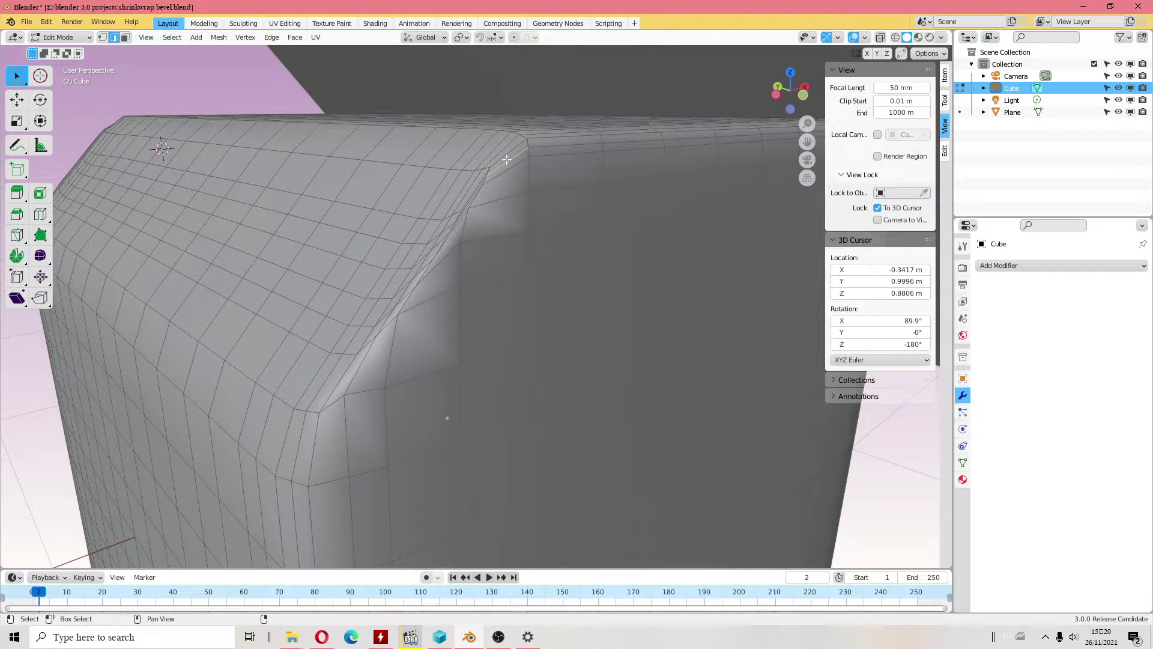
# Step: Select the edge loop along the cube's corner edge and dissolve it
pyautogui.keyDown('alt'); pyautogui.click(546, 148); pyautogui.keyUp('alt')
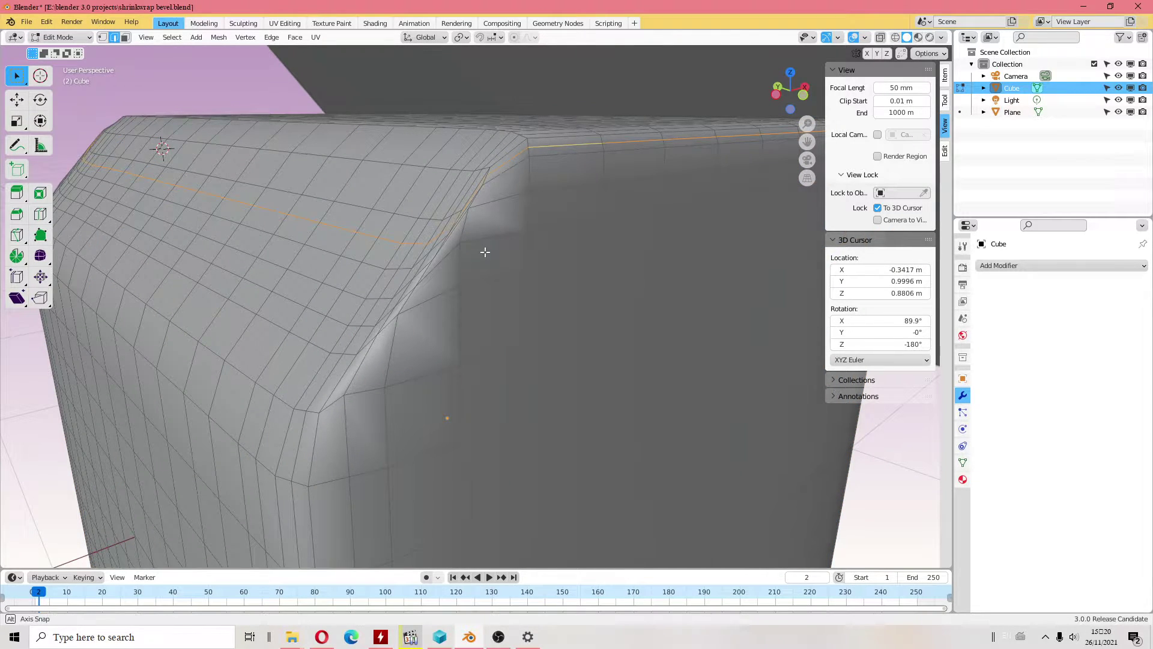
pyautogui.moveTo(486, 251); pyautogui.dragTo(526, 355, button='middle')
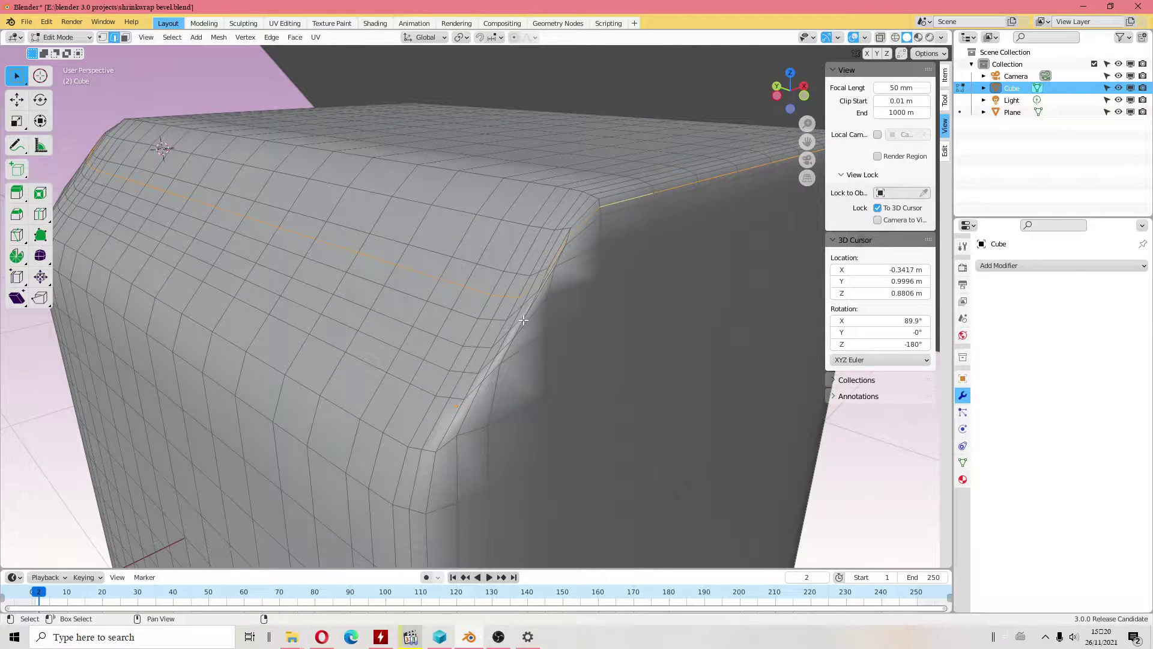
pyautogui.moveTo(509, 340)
pyautogui.mouseDown(button='middle')
pyautogui.moveTo(306, 206)
pyautogui.moveTo(305, 322)
pyautogui.mouseUp(button='middle')
pyautogui.scroll(4, 305, 322)
pyautogui.keyDown('alt'); pyautogui.click(369, 264); pyautogui.keyUp('alt')
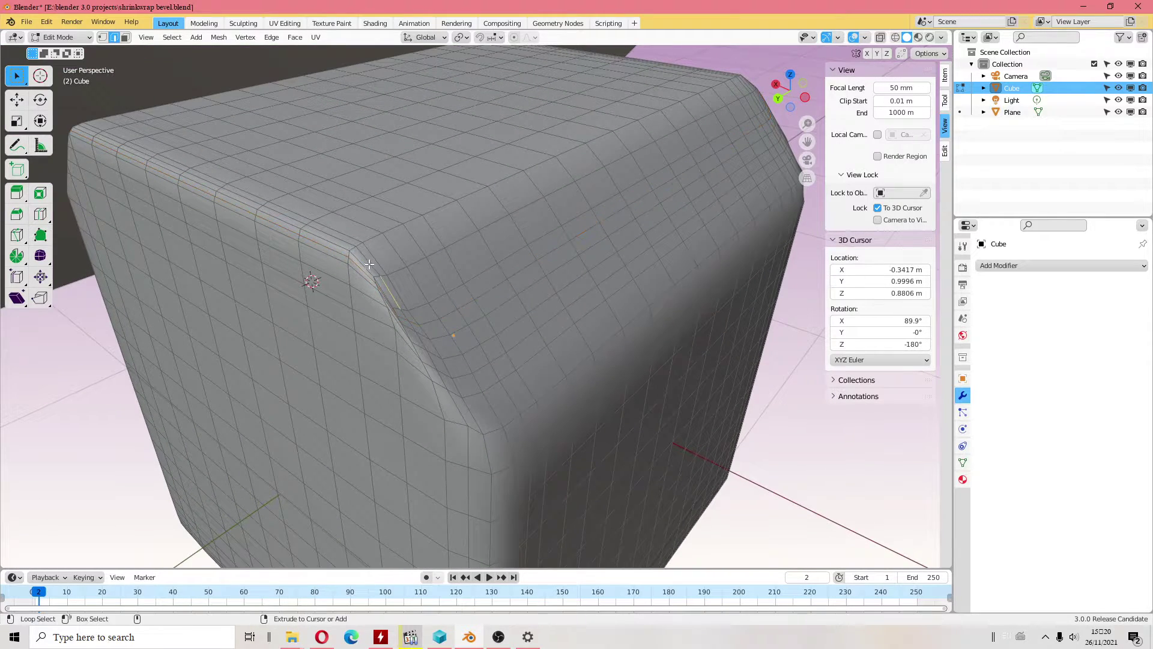
pyautogui.keyDown('alt'); pyautogui.click(367, 261); pyautogui.keyUp('alt')
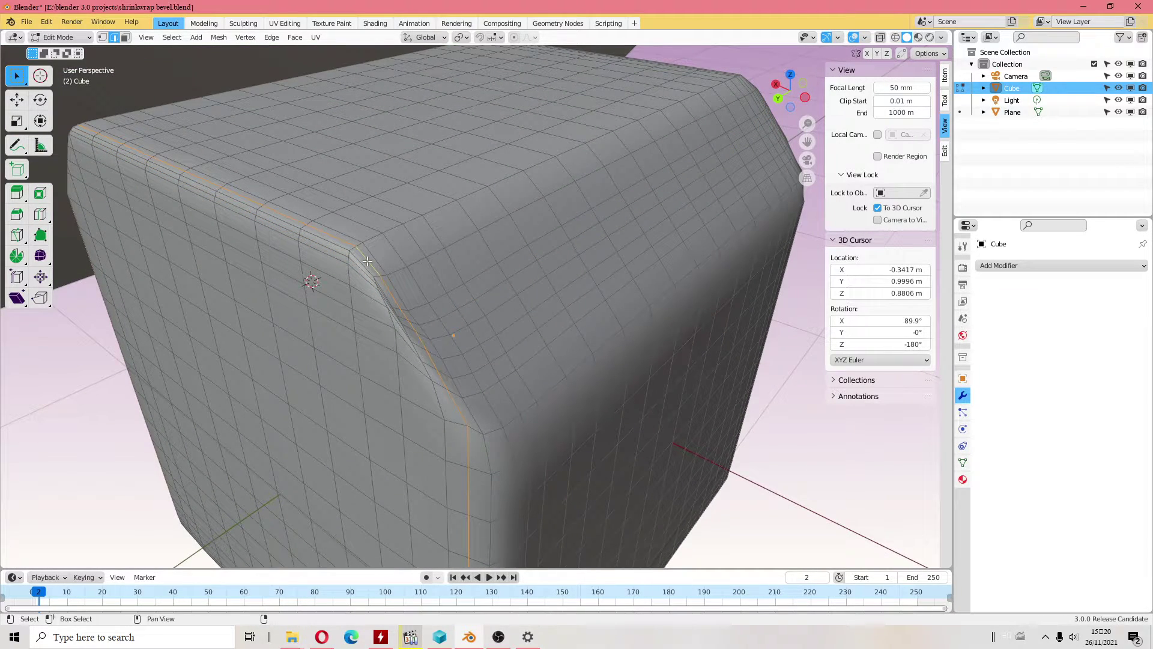
pyautogui.press('x')
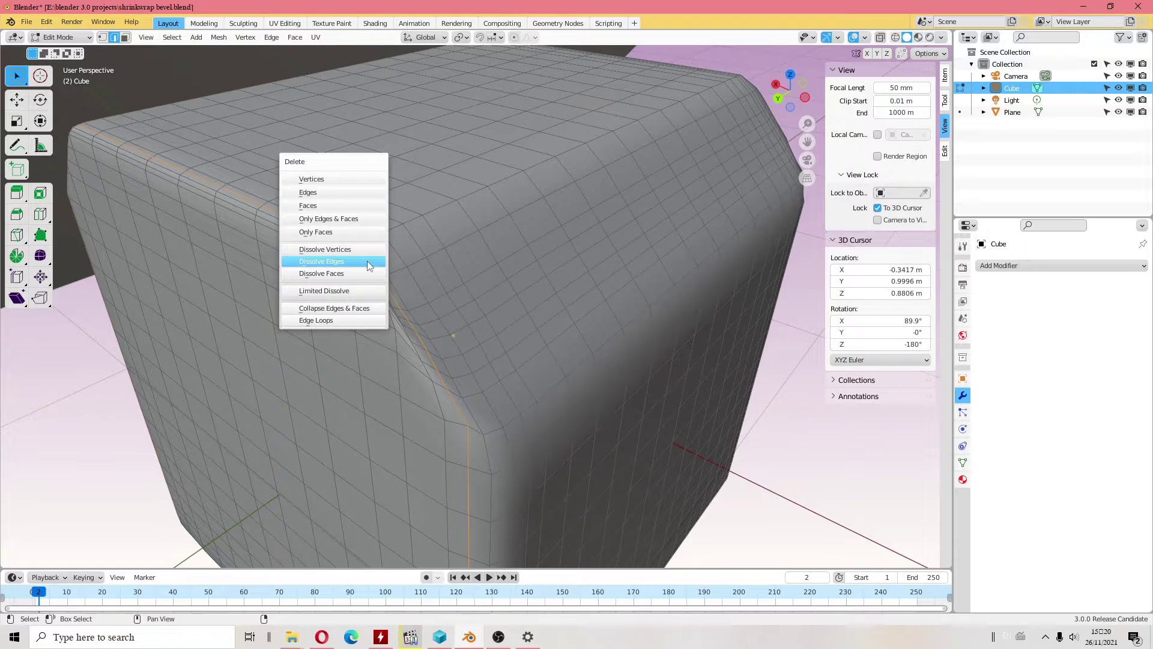
pyautogui.click(367, 261)
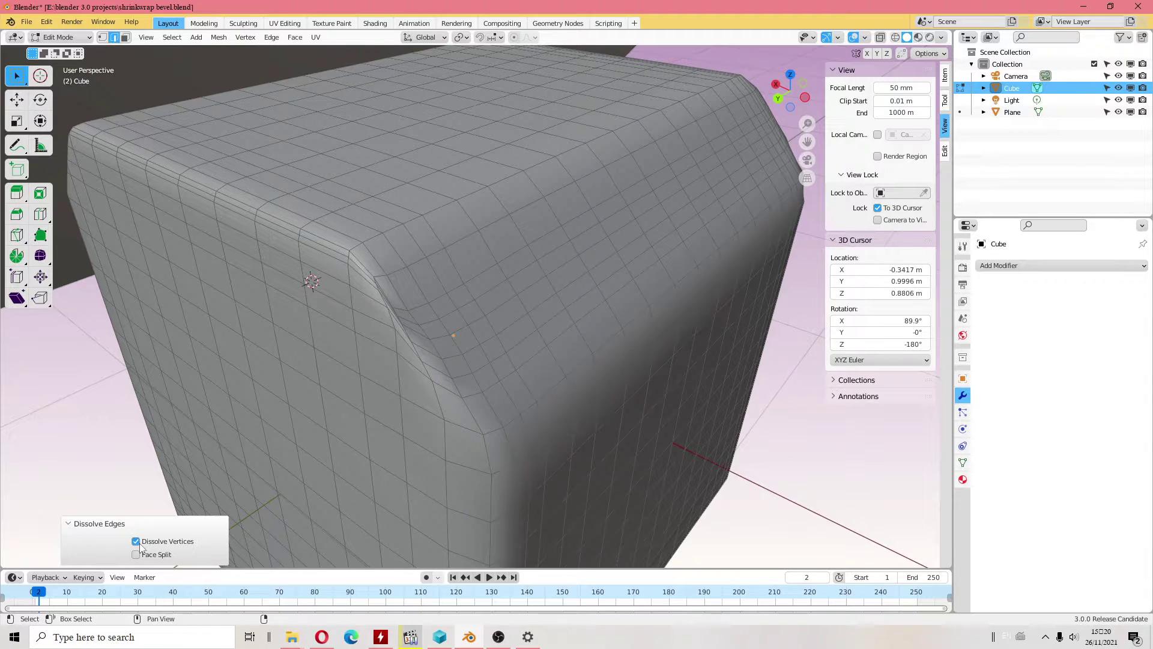
# Step: Alt-select the edge loop across the bent corner, dissolve it, and orbit to inspect
pyautogui.click(357, 264)
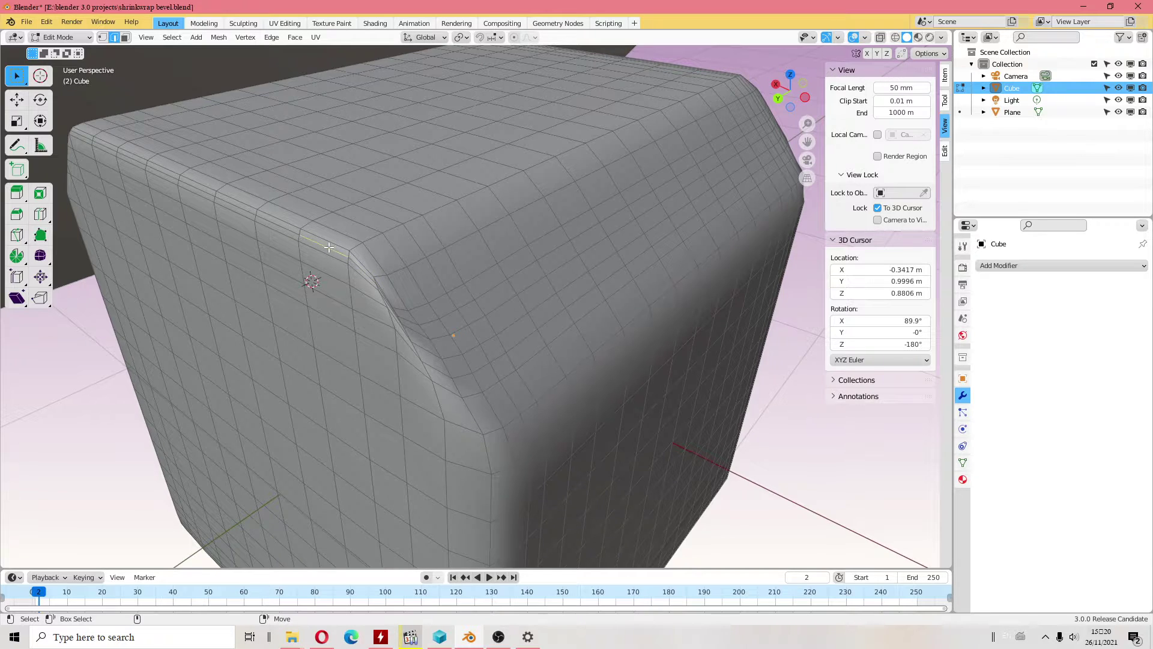
pyautogui.press('alt')
pyautogui.keyDown('alt'); pyautogui.click(329, 247); pyautogui.keyUp('alt')
pyautogui.press('x')
pyautogui.click(329, 247)
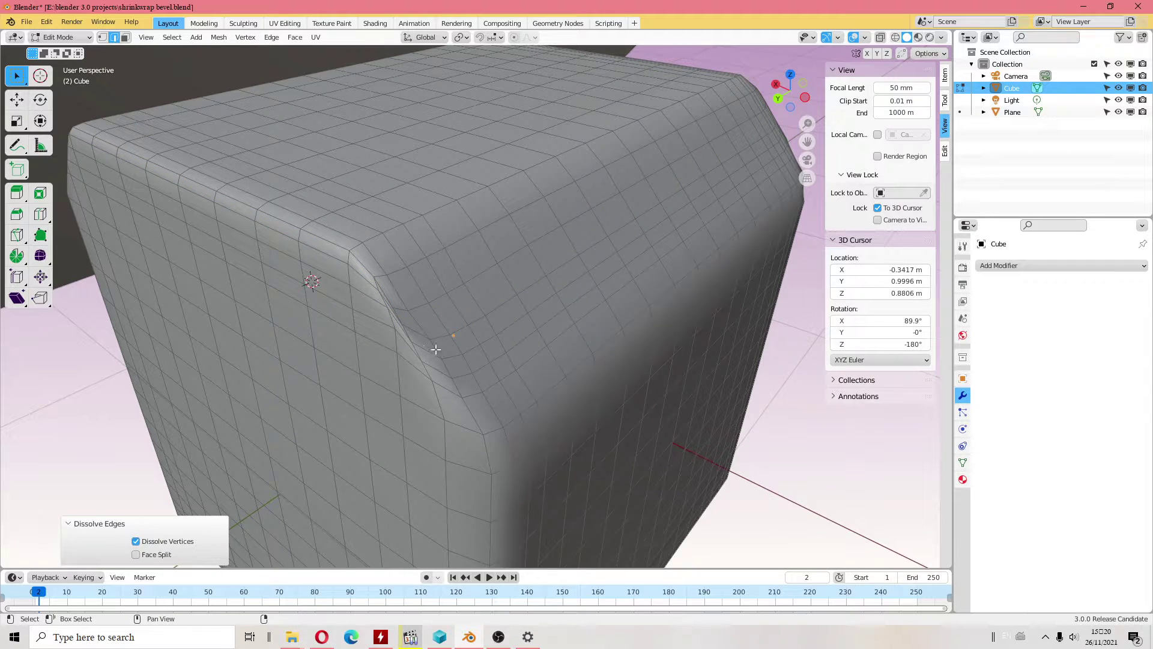
pyautogui.scroll(-1, 405, 342)
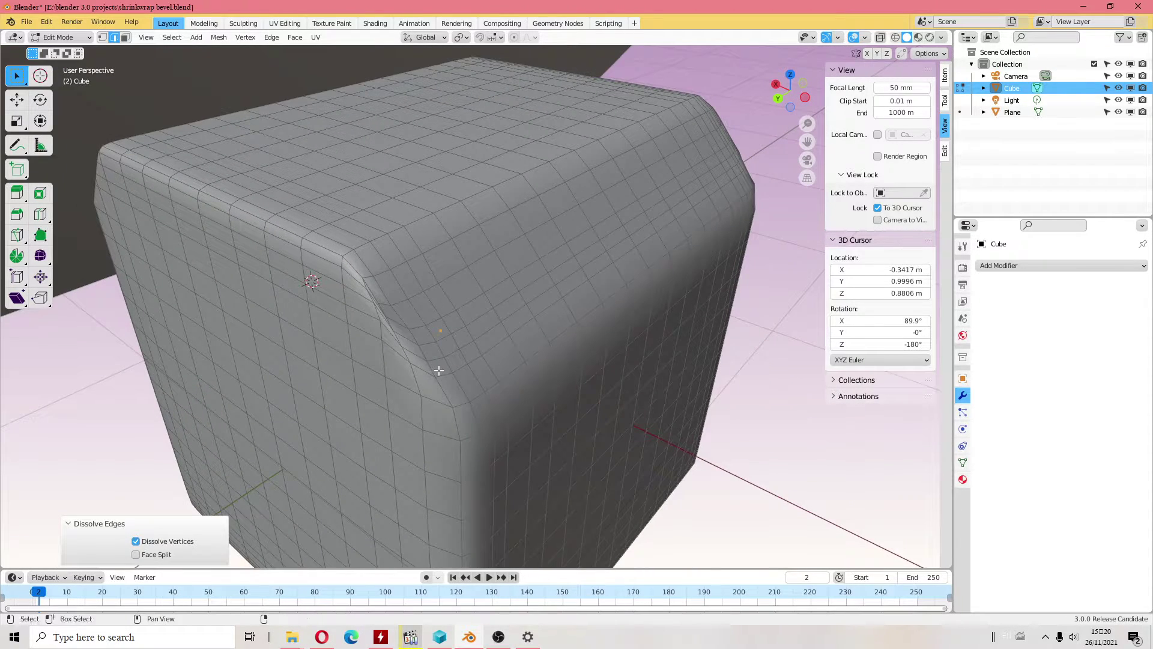
pyautogui.moveTo(438, 370); pyautogui.dragTo(476, 364, button='middle')
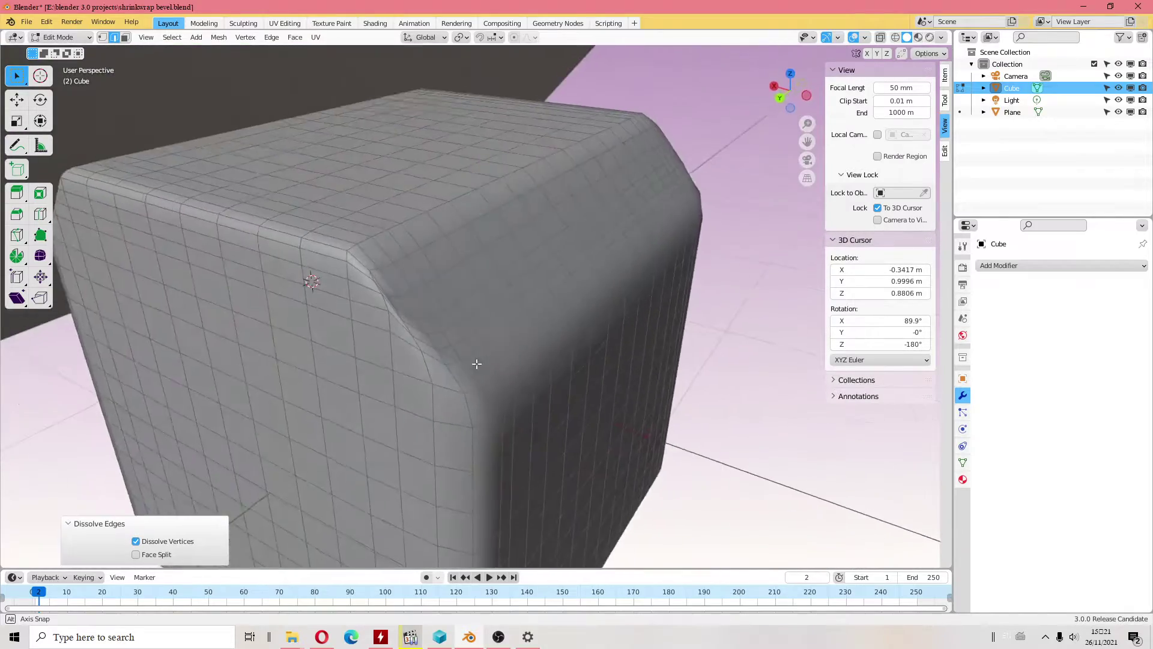
pyautogui.moveTo(477, 363)
pyautogui.mouseDown(button='middle')
pyautogui.moveTo(359, 269)
pyautogui.moveTo(432, 251)
pyautogui.moveTo(587, 315)
pyautogui.mouseUp(button='middle')
# Step: Back in Object Mode, add a Shrinkwrap snapping the cube Inside the Plane
pyautogui.press('Tab')
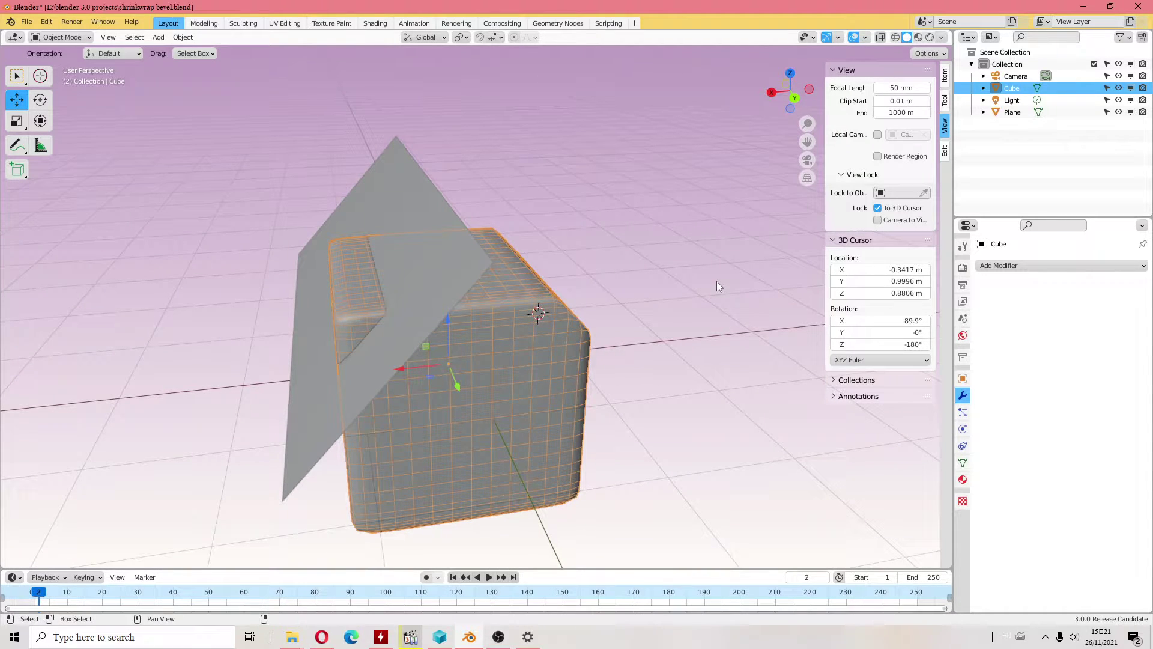
pyautogui.click(1014, 266)
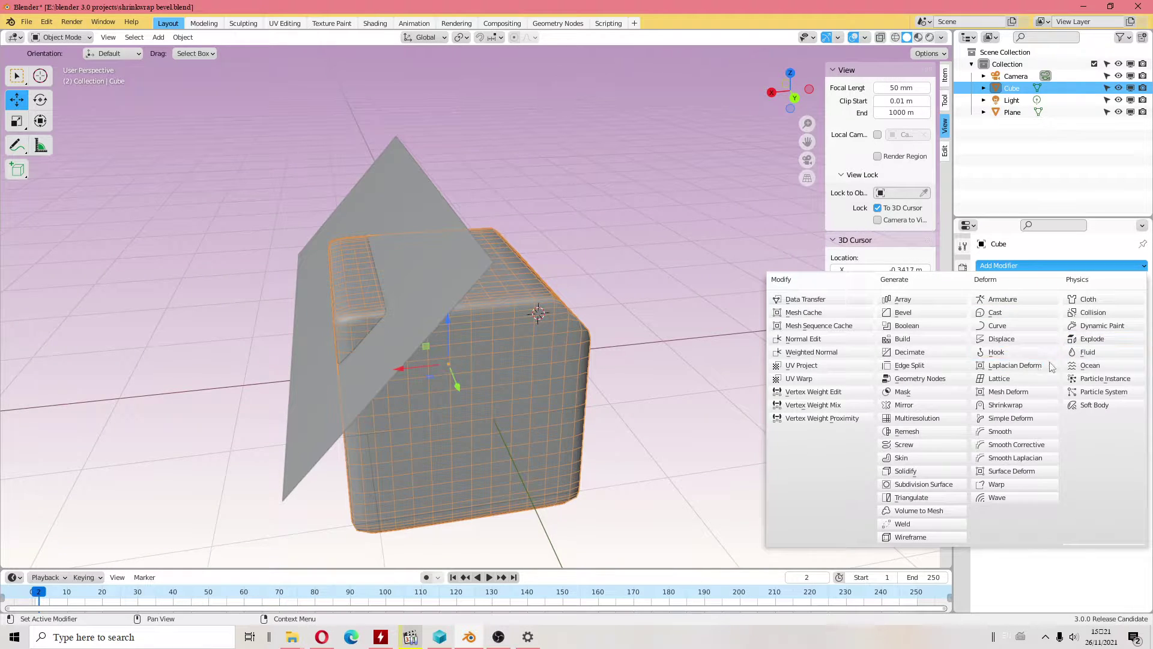
pyautogui.click(1005, 405)
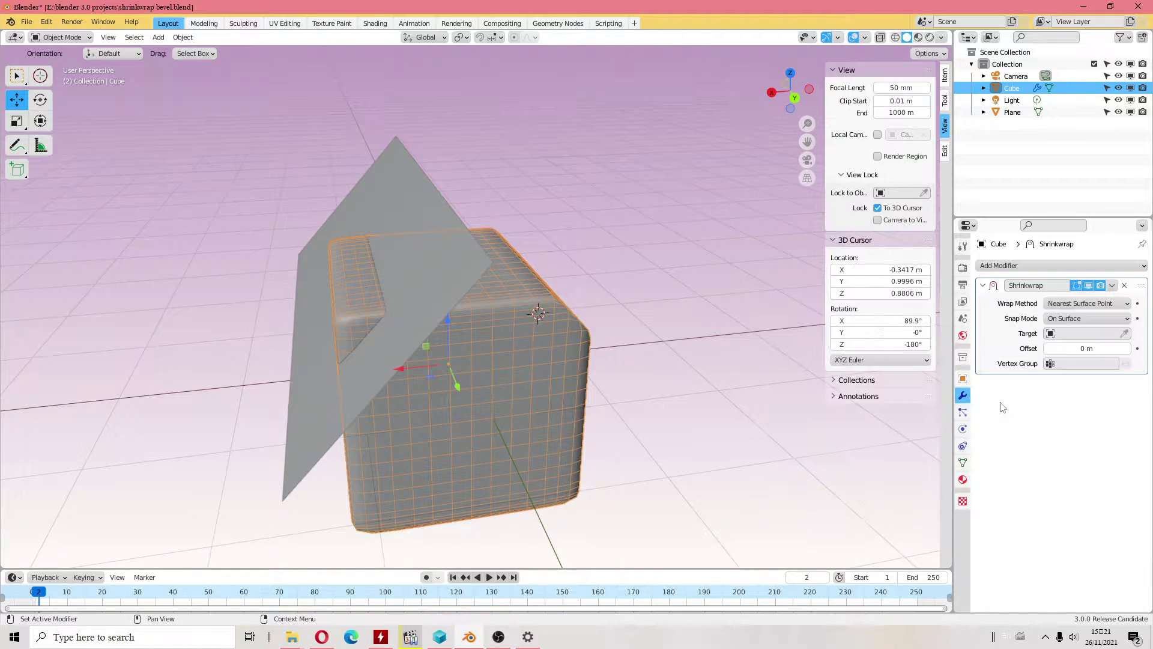
pyautogui.click(1075, 319)
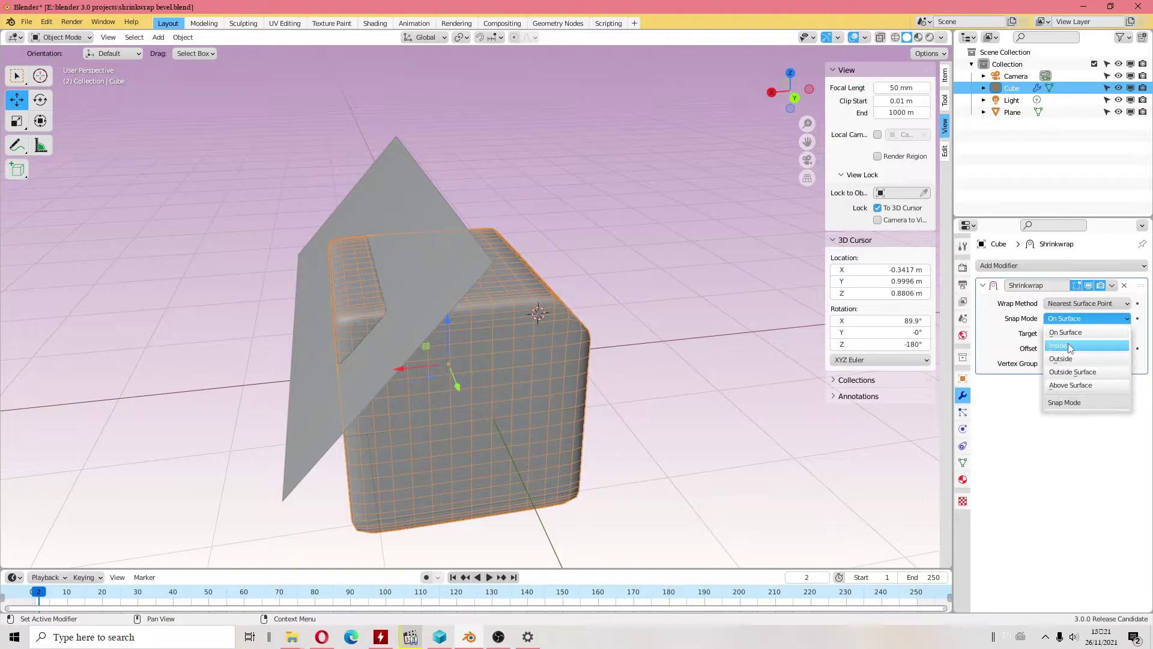
pyautogui.click(1068, 343)
pyautogui.click(1125, 333)
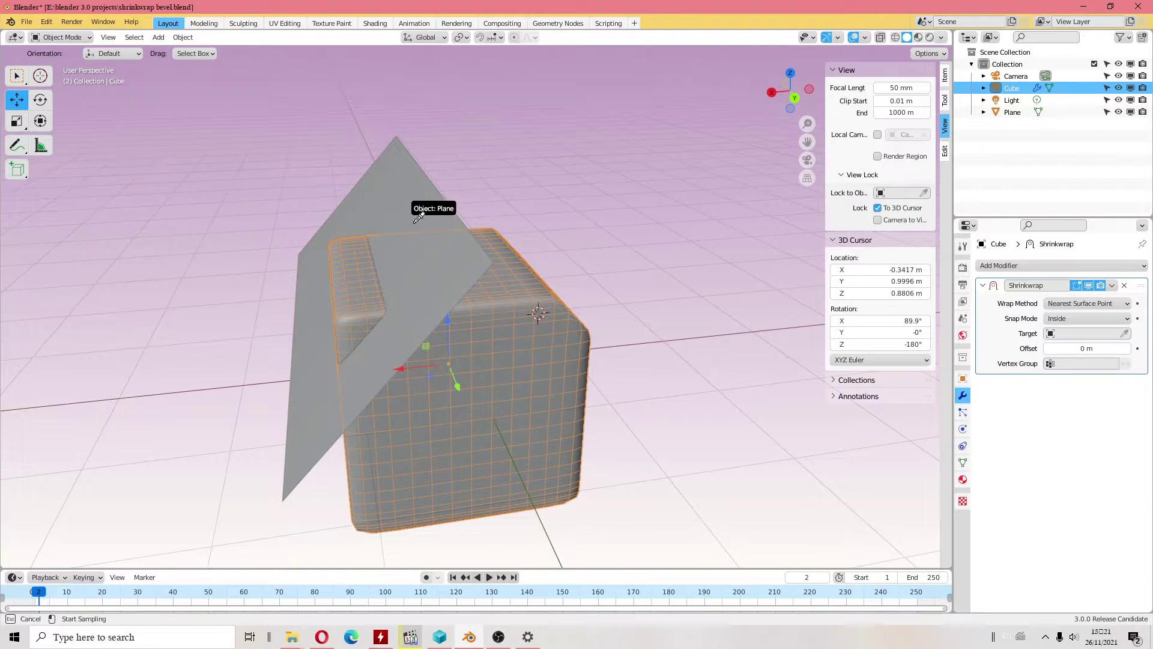
pyautogui.click(399, 180)
# Step: Lower the shrinkwrap offset to around -0.08 m while viewing the wrapped top
pyautogui.scroll(2, 335, 258)
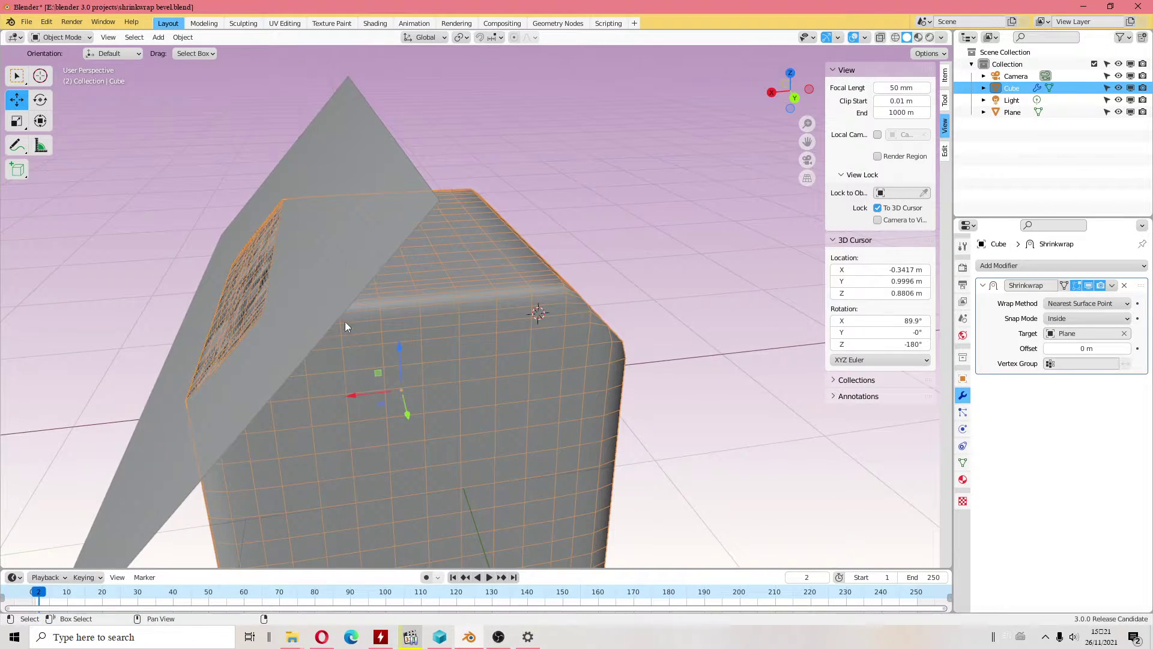
pyautogui.moveTo(412, 310)
pyautogui.mouseDown(button='middle')
pyautogui.moveTo(485, 318)
pyautogui.moveTo(409, 309)
pyautogui.moveTo(421, 313)
pyautogui.mouseUp(button='middle')
pyautogui.moveTo(1081, 349); pyautogui.dragTo(1057, 348)
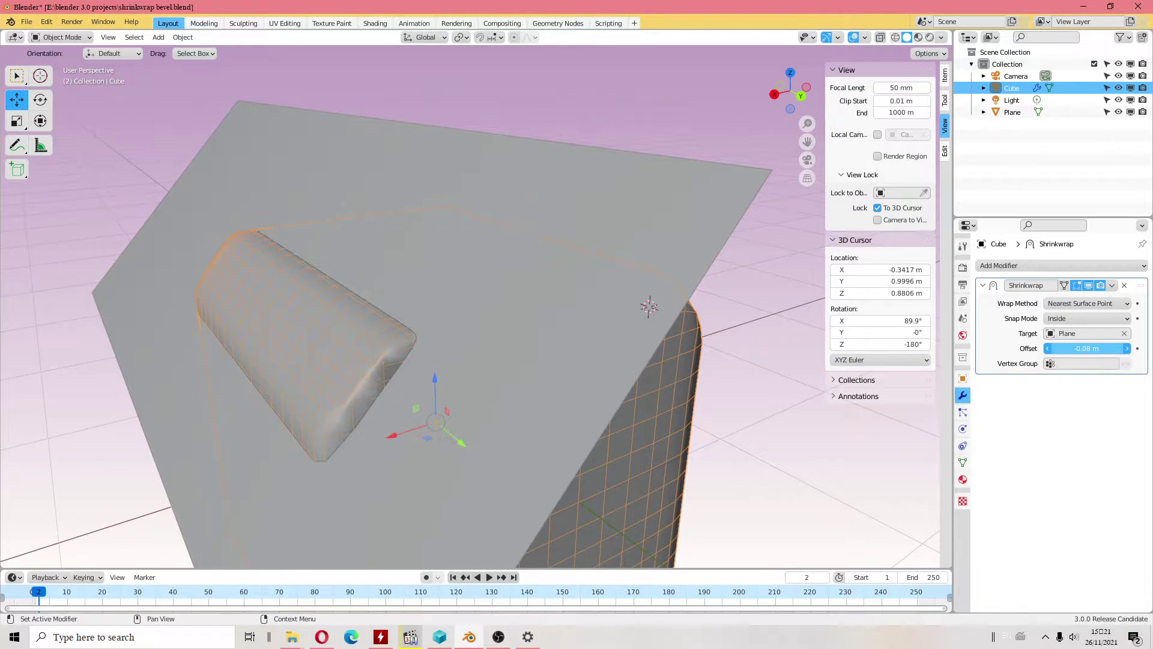
pyautogui.moveTo(1057, 348); pyautogui.dragTo(1069, 348)
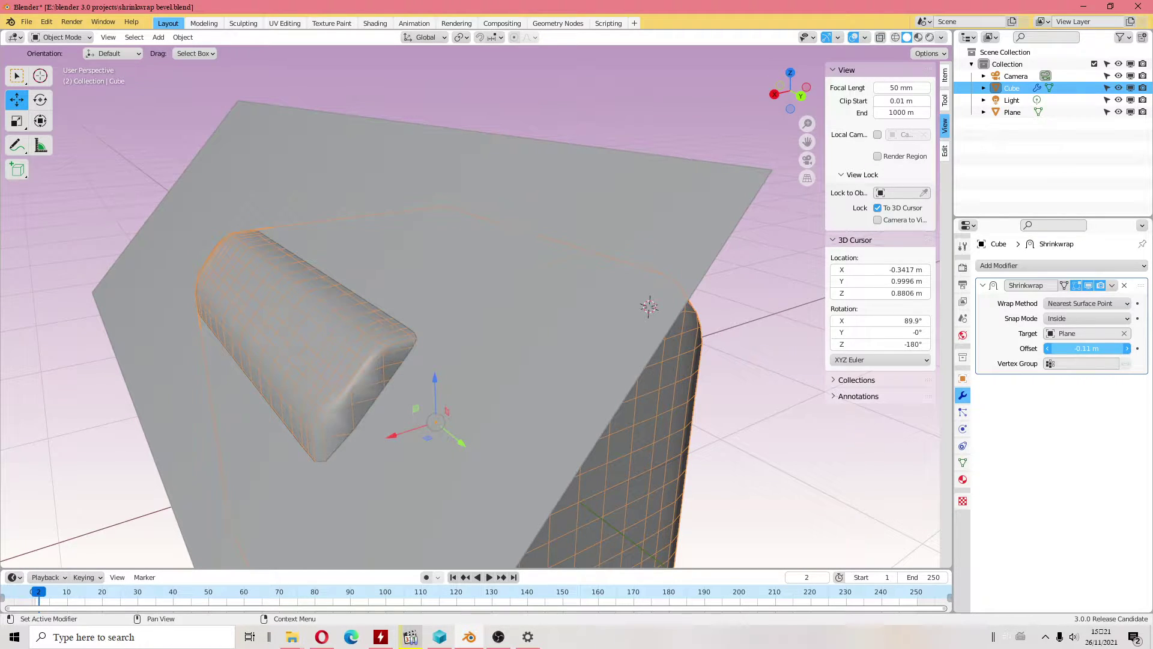
# Step: Switch wrapping to Project, trying Negative direction and Face Cull before turning both off
pyautogui.click(1087, 305)
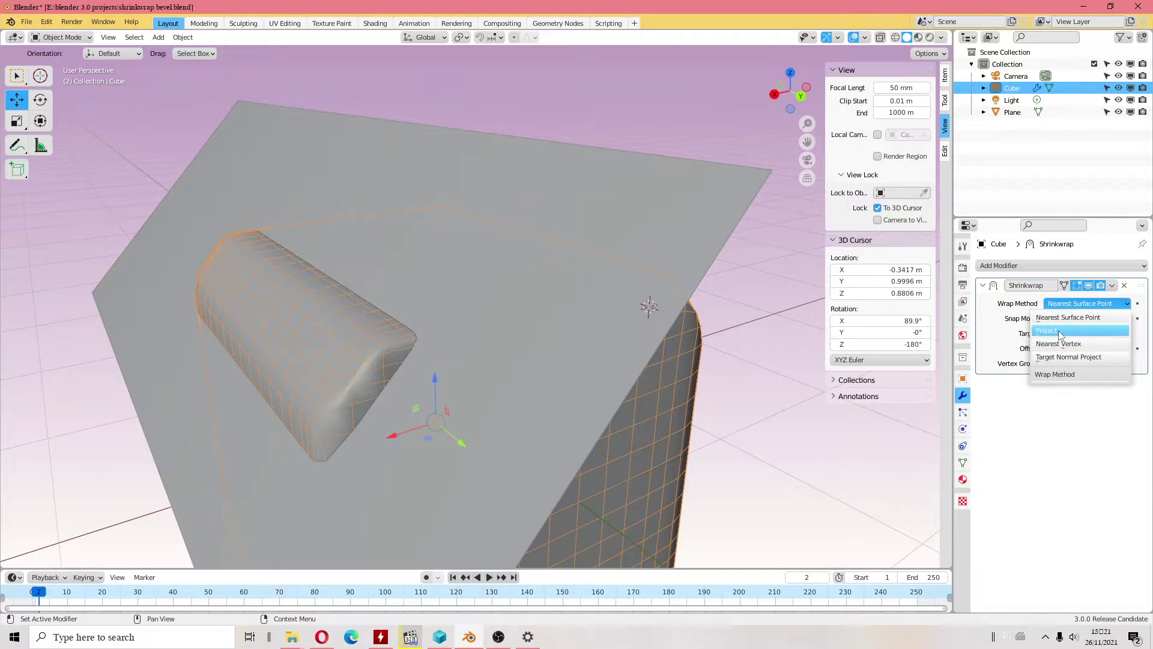
pyautogui.click(1072, 330)
pyautogui.moveTo(1068, 335); pyautogui.dragTo(1078, 334)
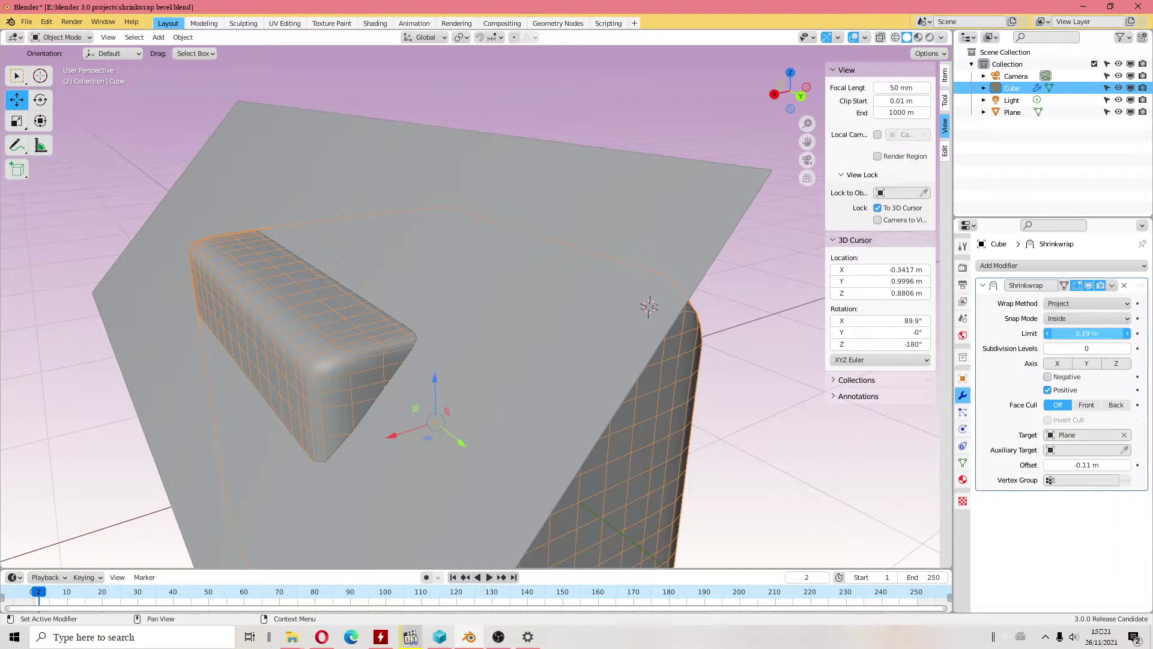
pyautogui.click(1048, 378)
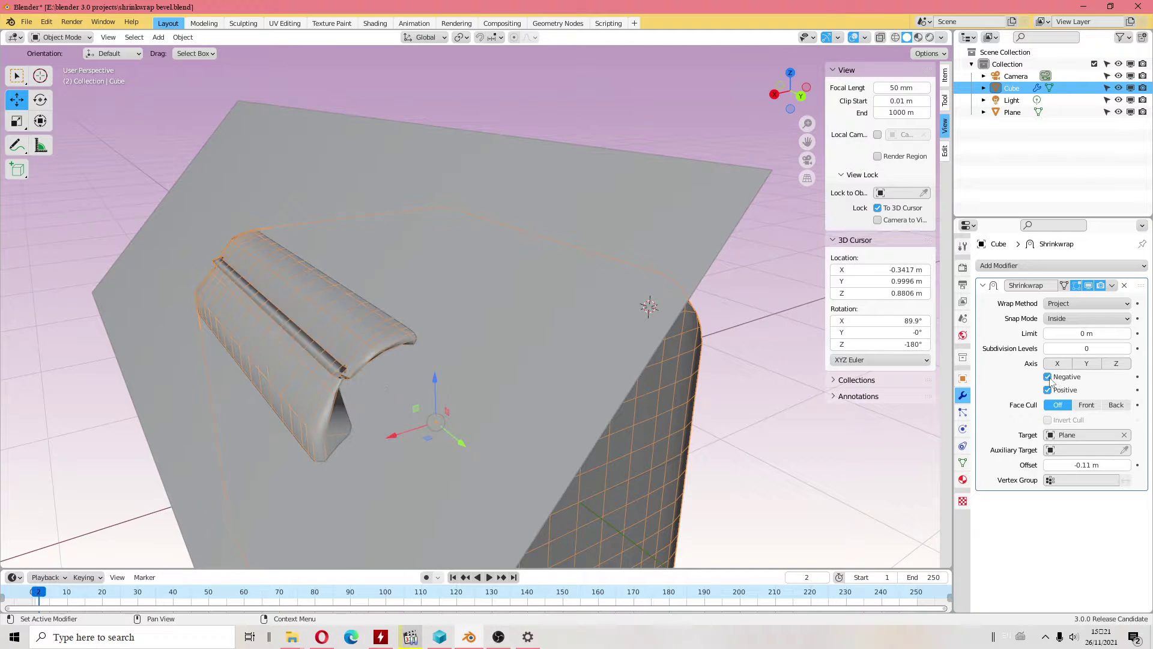
pyautogui.moveTo(571, 313)
pyautogui.mouseDown(button='middle')
pyautogui.moveTo(503, 283)
pyautogui.moveTo(531, 300)
pyautogui.mouseUp(button='middle')
pyautogui.moveTo(433, 424)
pyautogui.mouseDown()
pyautogui.moveTo(424, 416)
pyautogui.moveTo(450, 417)
pyautogui.moveTo(439, 414)
pyautogui.mouseUp()
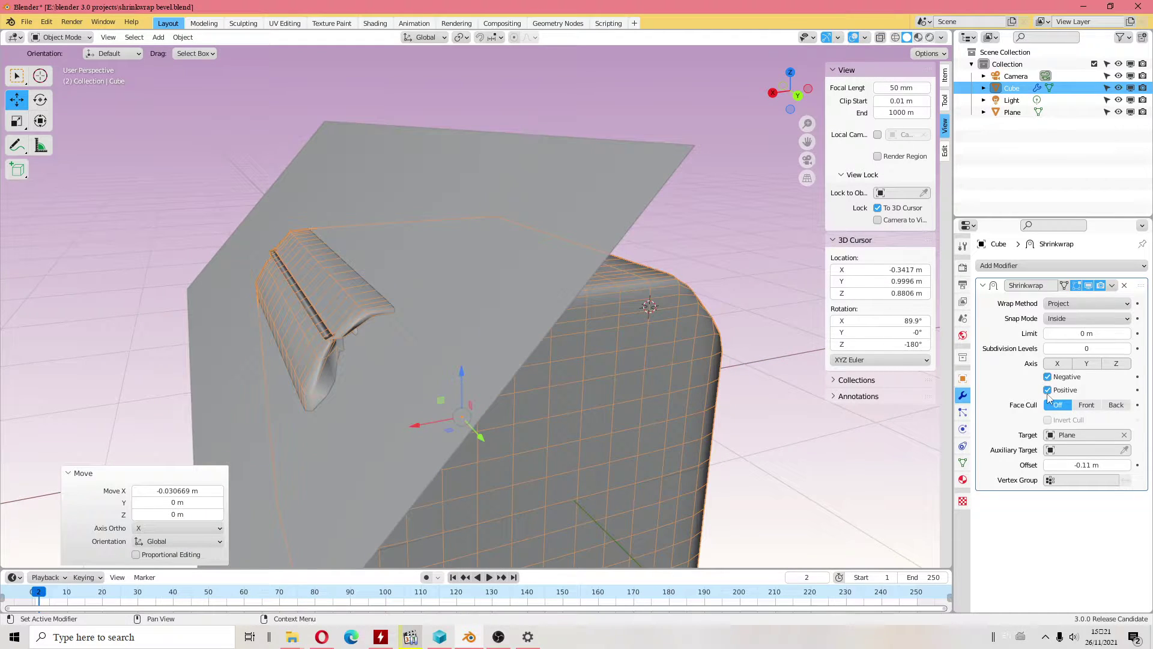
pyautogui.click(1087, 405)
pyautogui.click(1058, 405)
pyautogui.click(1048, 377)
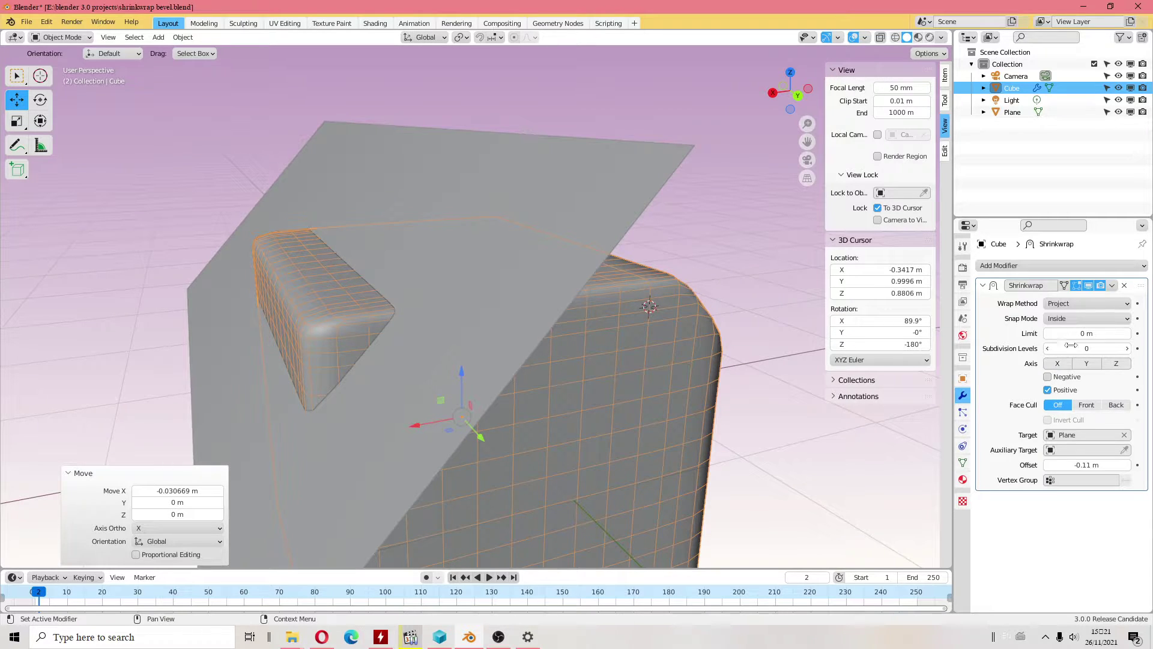
# Step: Set Wrap Method to Target Normal Project and retune the offset down to -0.01 m
pyautogui.click(1082, 304)
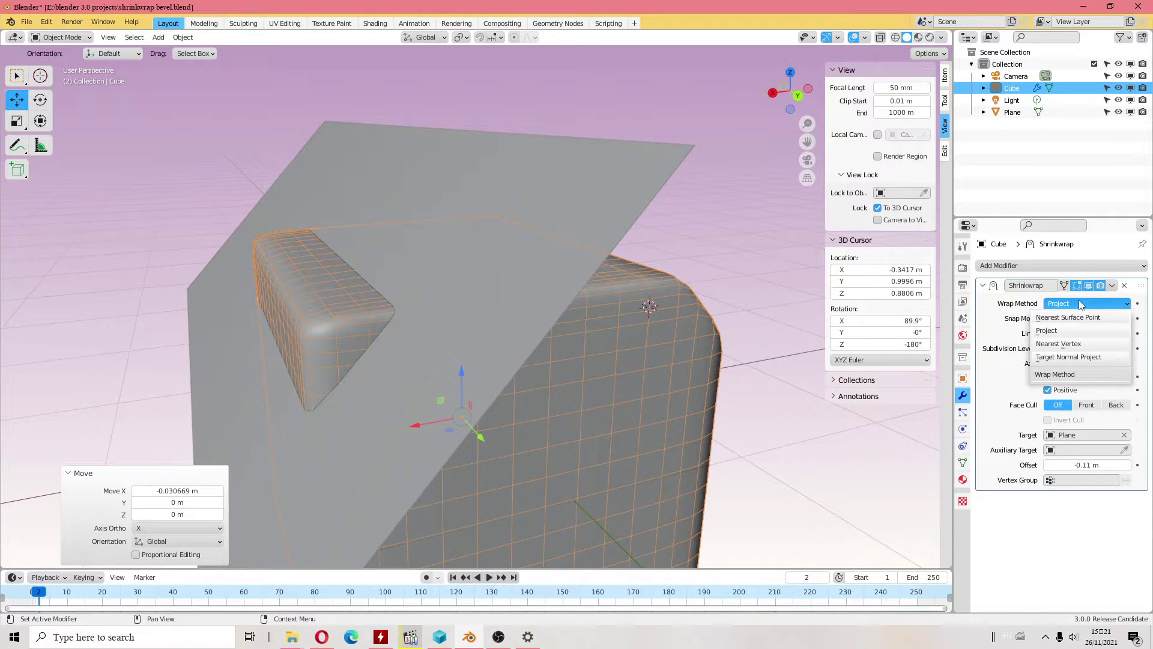
pyautogui.click(1068, 357)
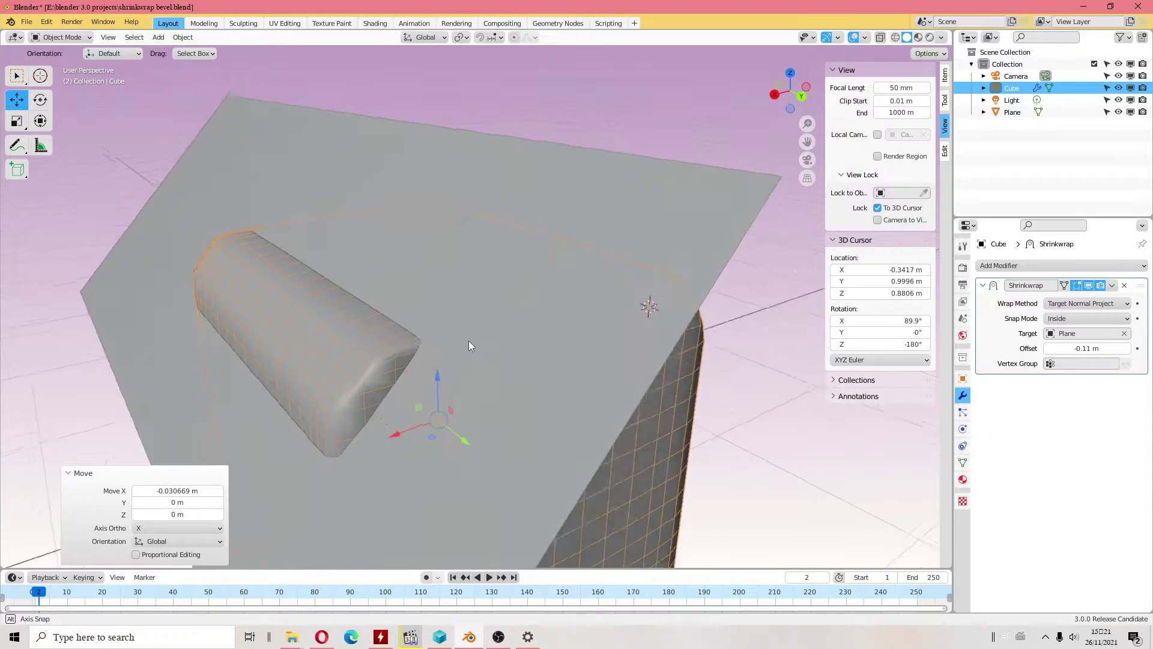
pyautogui.moveTo(1087, 349)
pyautogui.mouseDown()
pyautogui.moveTo(1075, 349)
pyautogui.moveTo(1099, 349)
pyautogui.mouseUp()
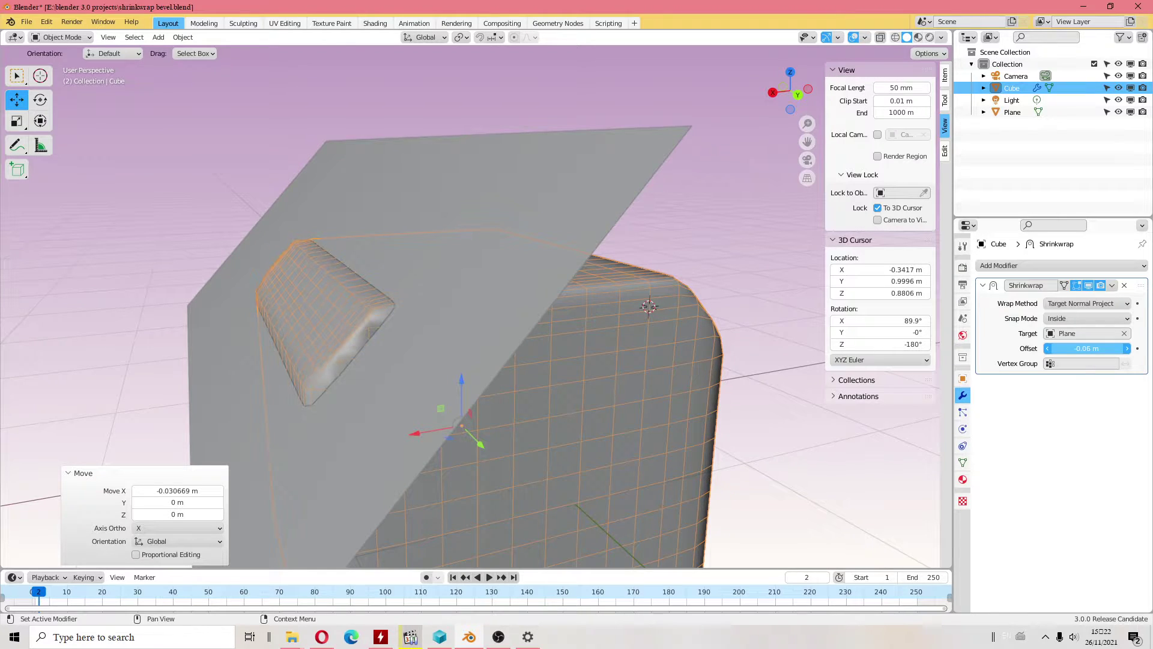
pyautogui.moveTo(1075, 349); pyautogui.dragTo(1082, 349)
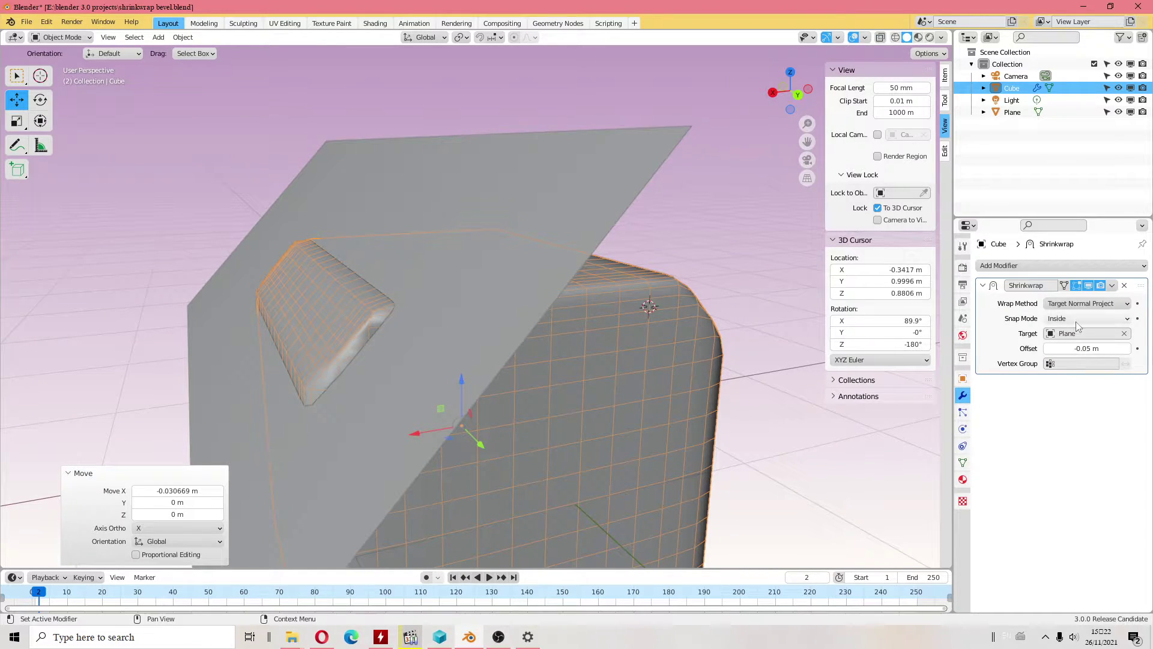
pyautogui.moveTo(1098, 347); pyautogui.dragTo(1096, 349)
pyautogui.moveTo(672, 340)
pyautogui.mouseDown(button='middle')
pyautogui.moveTo(658, 335)
pyautogui.moveTo(755, 342)
pyautogui.moveTo(539, 302)
pyautogui.moveTo(550, 339)
pyautogui.mouseUp(button='middle')
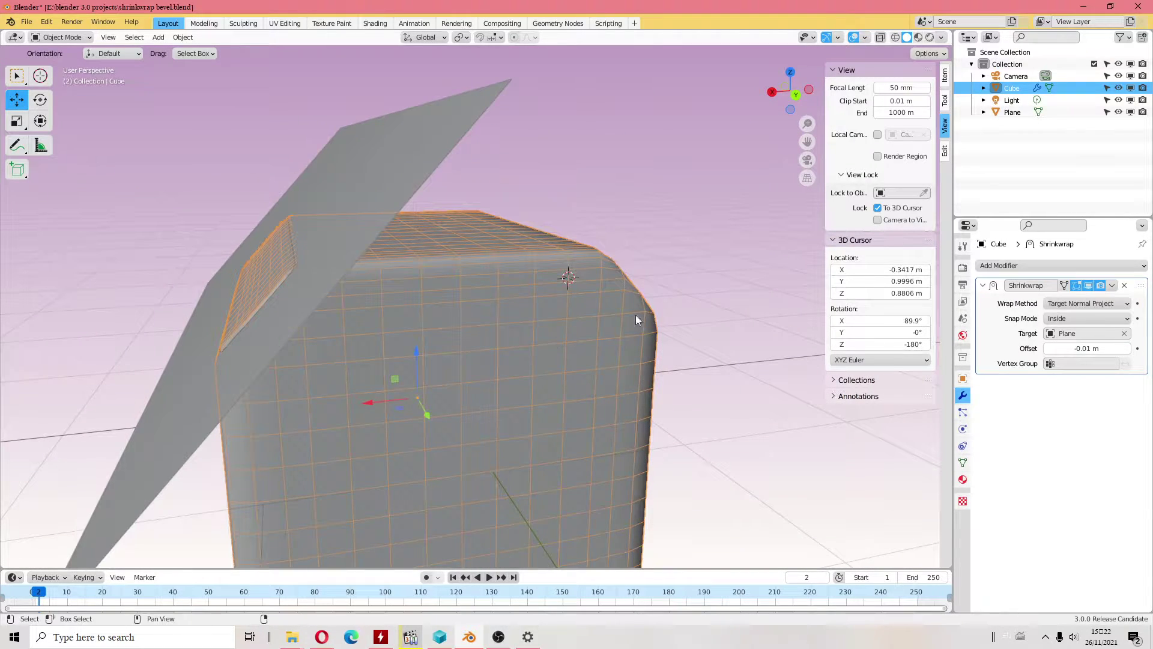
# Step: Apply the Shrinkwrap modifier and move the Plane -3.6425 m along X
pyautogui.click(1111, 285)
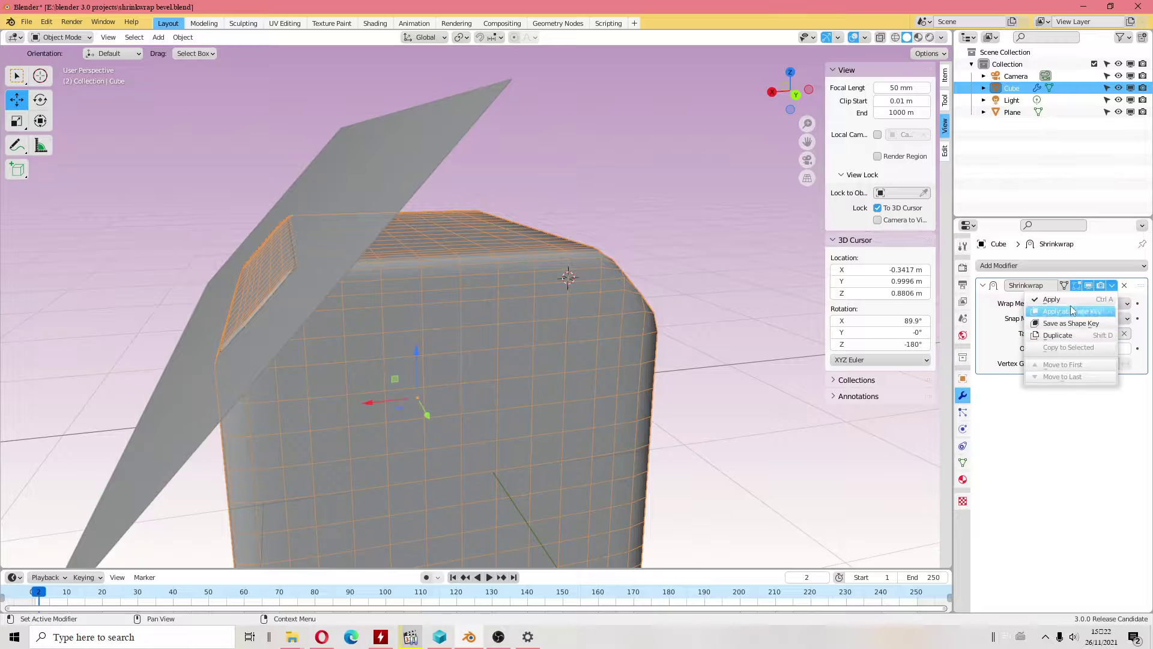
pyautogui.click(1051, 300)
pyautogui.click(419, 194)
pyautogui.scroll(-3, 322, 233)
pyautogui.moveTo(322, 233)
pyautogui.mouseDown(button='middle')
pyautogui.moveTo(442, 326)
pyautogui.moveTo(326, 234)
pyautogui.mouseUp(button='middle')
pyautogui.moveTo(326, 234); pyautogui.dragTo(705, 192)
pyautogui.click(705, 191)
# Step: Select the reshaped cube and orbit around it, then select the Plane
pyautogui.scroll(3, 462, 221)
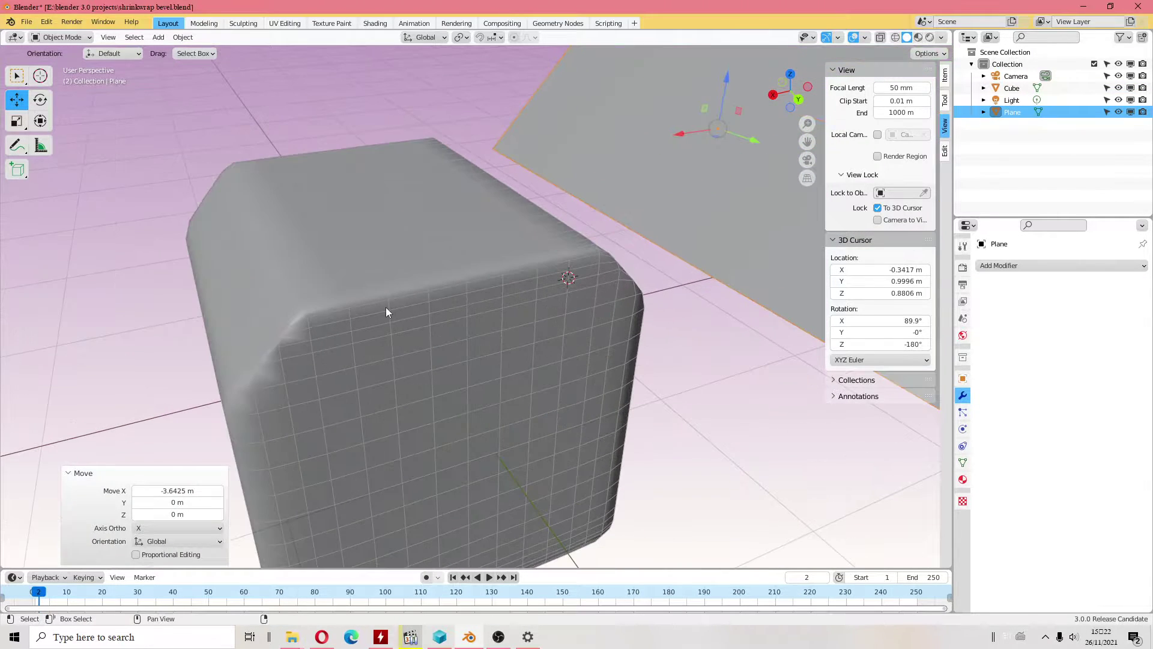
pyautogui.click(385, 307)
pyautogui.moveTo(557, 351)
pyautogui.mouseDown(button='middle')
pyautogui.moveTo(751, 334)
pyautogui.moveTo(697, 367)
pyautogui.moveTo(458, 256)
pyautogui.mouseUp(button='middle')
pyautogui.moveTo(489, 225)
pyautogui.keyDown('shift'); pyautogui.mouseDown(button='middle')
pyautogui.moveTo(592, 277)
pyautogui.moveTo(365, 325)
pyautogui.mouseUp(button='middle'); pyautogui.keyUp('shift')
pyautogui.moveTo(529, 317); pyautogui.dragTo(672, 335, button='middle')
pyautogui.scroll(2, 741, 318)
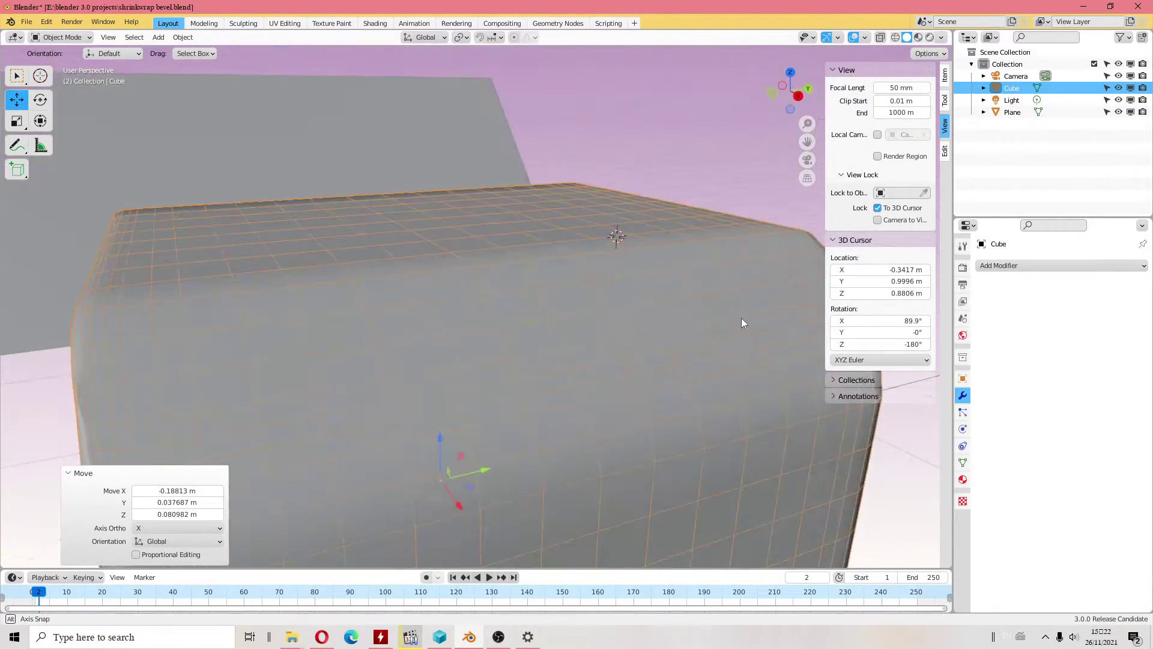
pyautogui.scroll(-5, 489, 363)
pyautogui.moveTo(489, 362); pyautogui.dragTo(538, 361, button='middle')
pyautogui.click(600, 283)
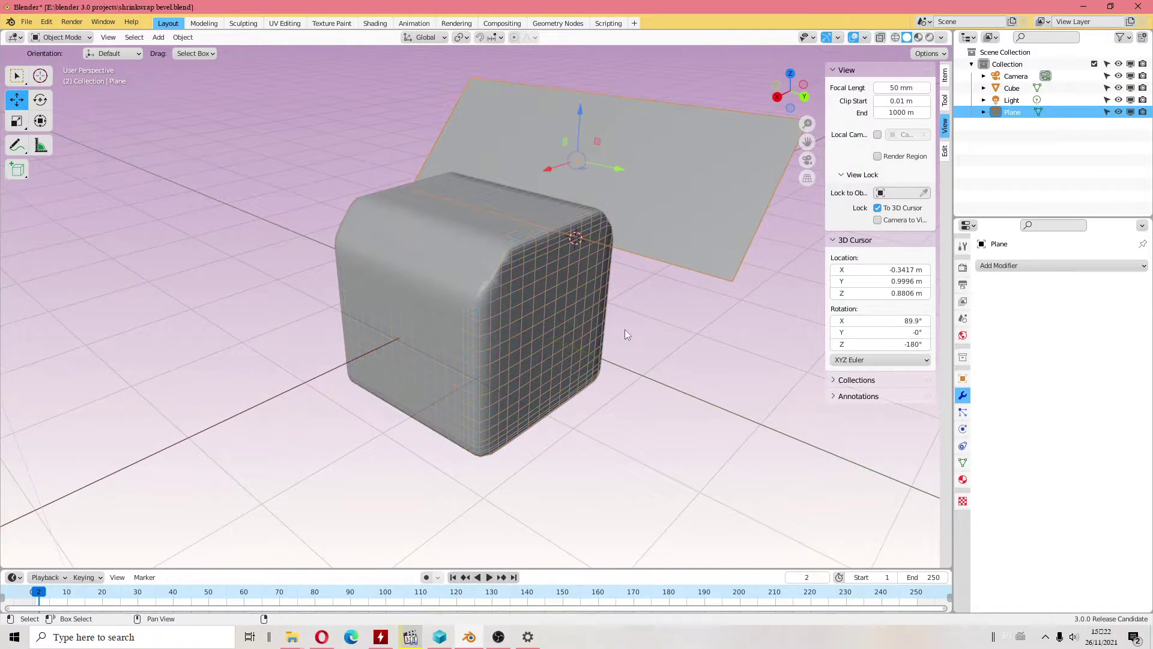
pyautogui.scroll(3, 625, 329)
pyautogui.scroll(2, 633, 344)
pyautogui.keyDown('shift'); pyautogui.moveTo(605, 323); pyautogui.dragTo(576, 303, button='middle'); pyautogui.keyUp('shift')
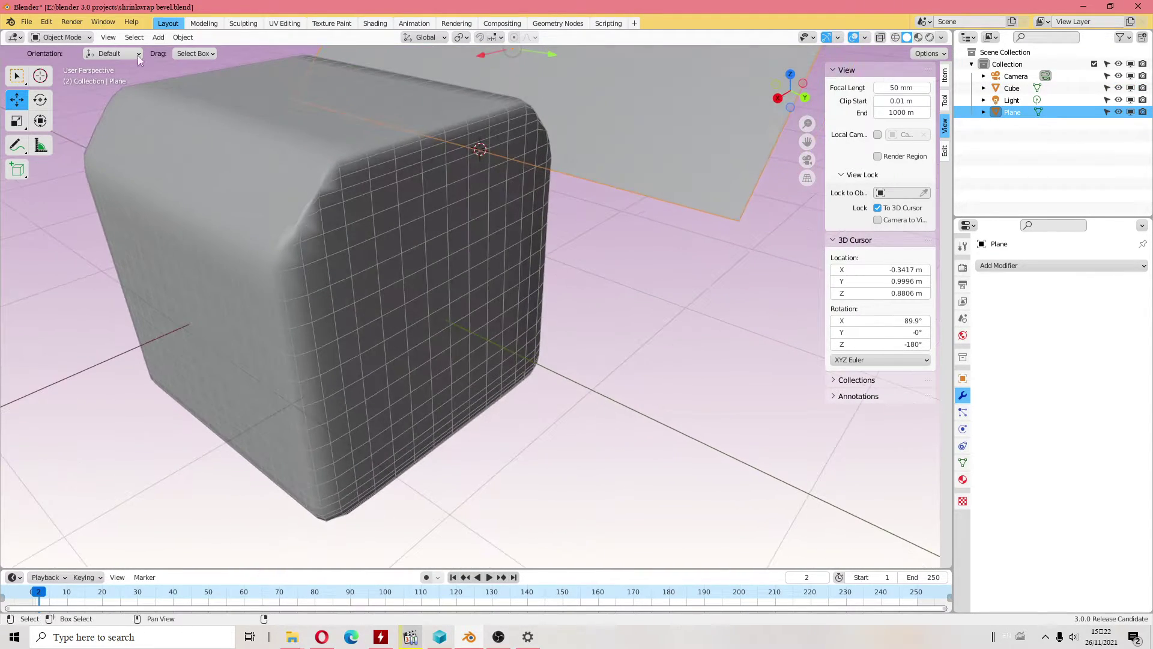
# Step: Add a new cube mesh, Cube.001, from the Add menu
pyautogui.click(60, 37)
pyautogui.click(77, 38)
pyautogui.click(159, 37)
pyautogui.click(271, 65)
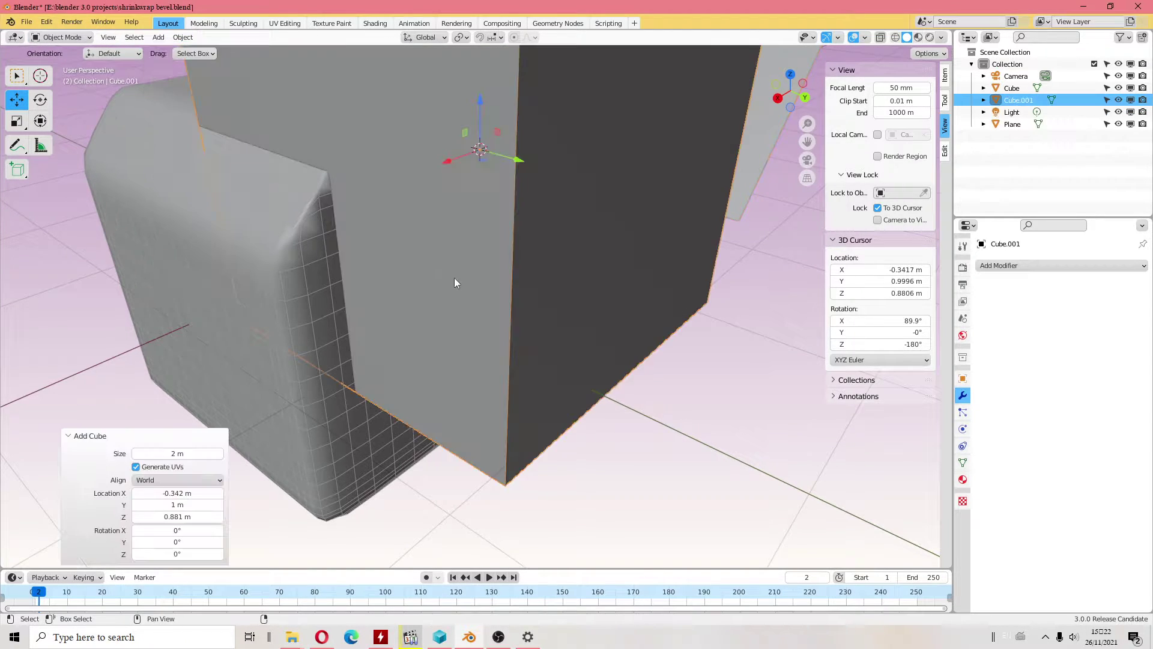
pyautogui.scroll(-2, 454, 278)
pyautogui.scroll(-2, 423, 376)
# Step: Widen Cube.001 along X and flatten it along Z into a thin slab
pyautogui.hotkey('shift', 'space')
pyautogui.press('s')
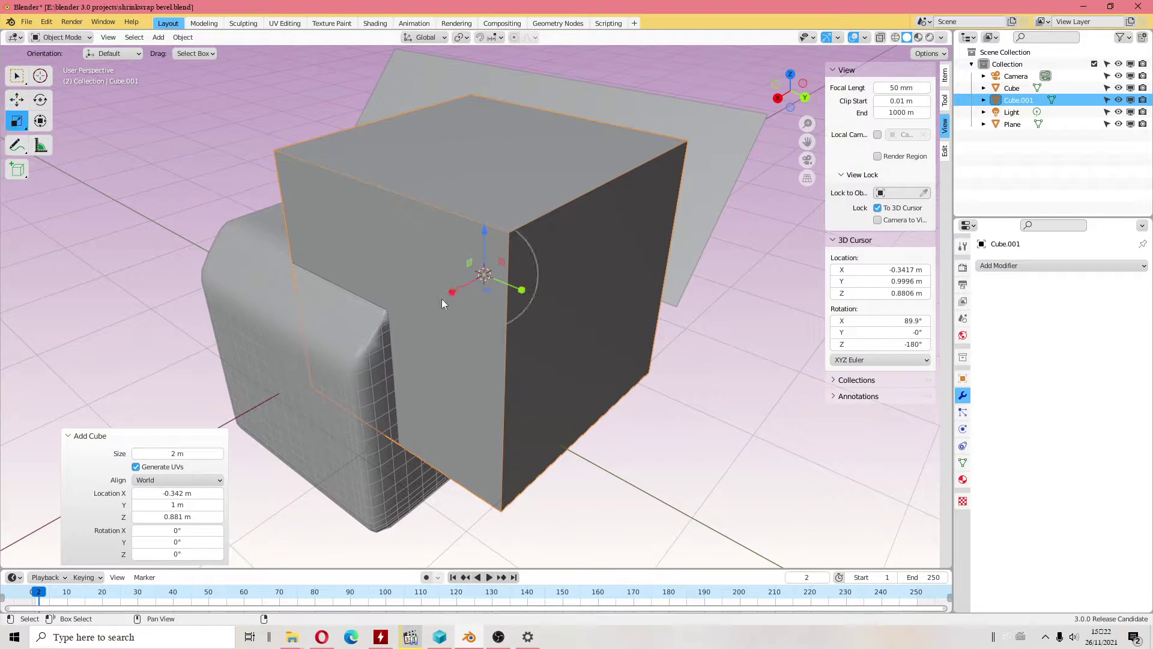
pyautogui.moveTo(486, 255)
pyautogui.mouseDown()
pyautogui.moveTo(489, 282)
pyautogui.moveTo(430, 308)
pyautogui.mouseUp()
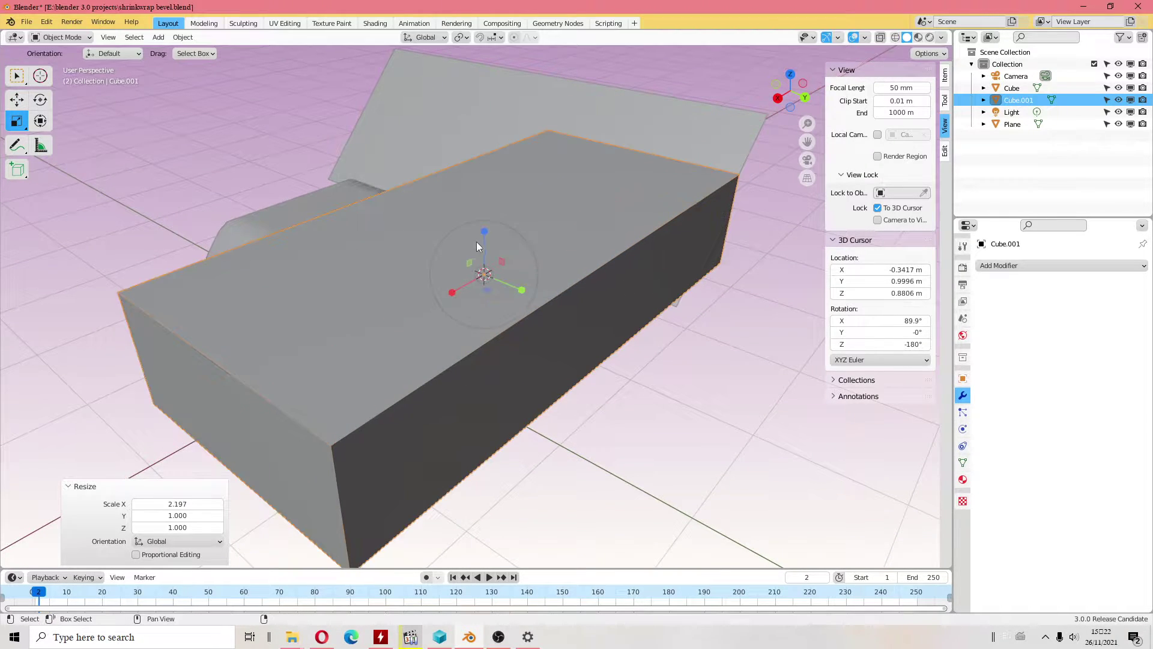
pyautogui.moveTo(481, 238)
pyautogui.mouseDown()
pyautogui.moveTo(484, 286)
pyautogui.moveTo(459, 309)
pyautogui.mouseUp()
pyautogui.hotkey('shift', 'space')
# Step: Lower the slab about 0.53 m along Z through the rounded cube, then select the cube
pyautogui.press('g')
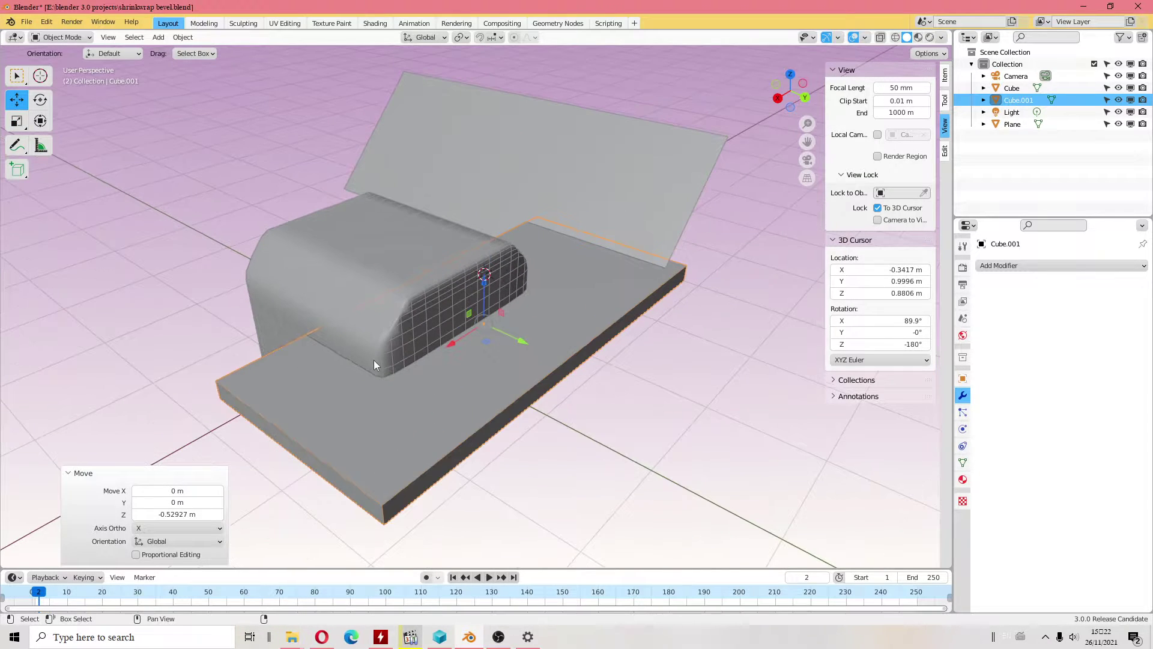
pyautogui.moveTo(379, 362)
pyautogui.mouseDown(button='middle')
pyautogui.moveTo(467, 315)
pyautogui.moveTo(457, 316)
pyautogui.mouseUp(button='middle')
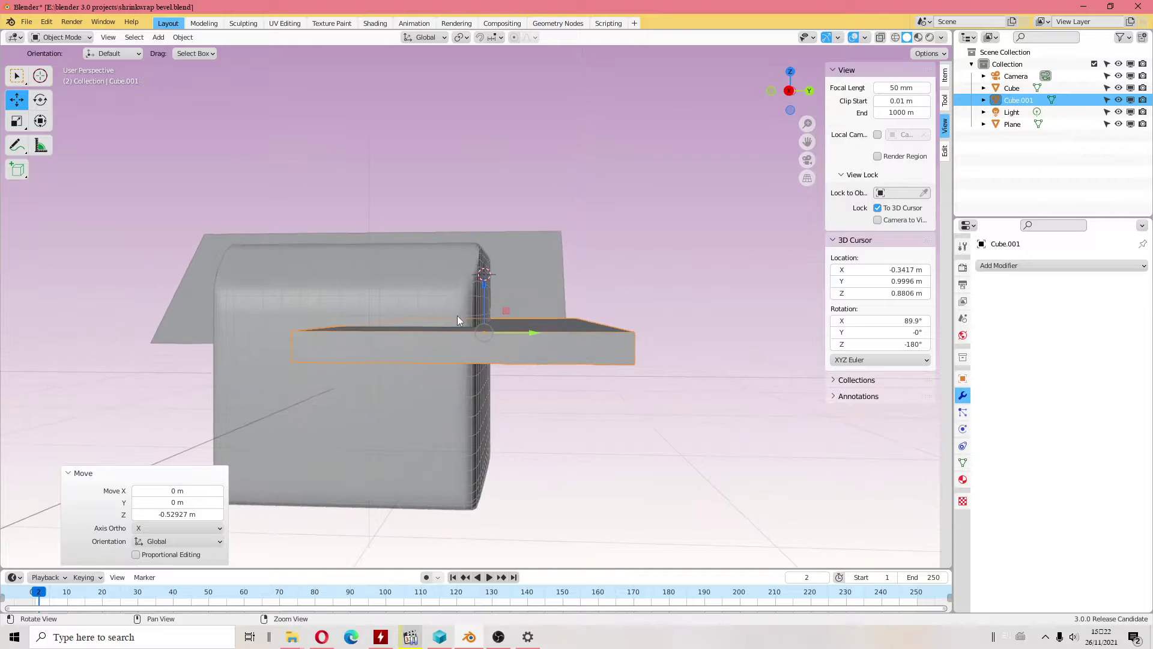
pyautogui.moveTo(473, 395)
pyautogui.mouseDown(button='middle')
pyautogui.moveTo(462, 410)
pyautogui.moveTo(460, 394)
pyautogui.mouseUp(button='middle')
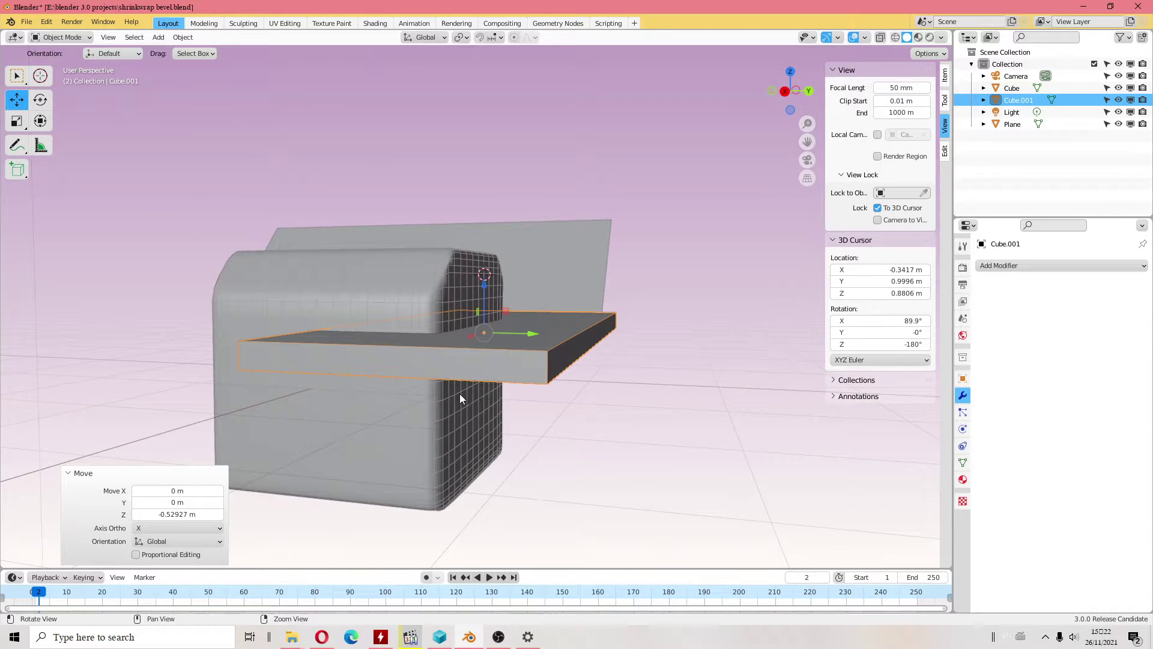
pyautogui.click(386, 274)
pyautogui.scroll(3, 391, 276)
# Step: Save the scene as shrinkwrap bevel.blend
pyautogui.click(26, 22)
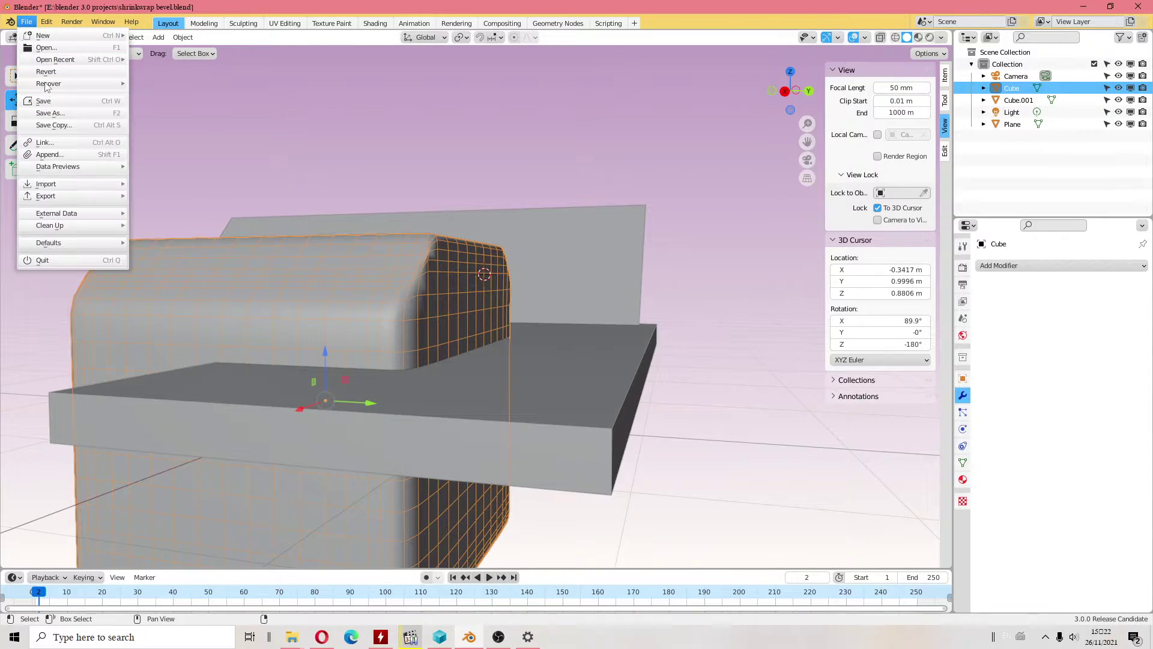
pyautogui.click(50, 99)
pyautogui.click(26, 22)
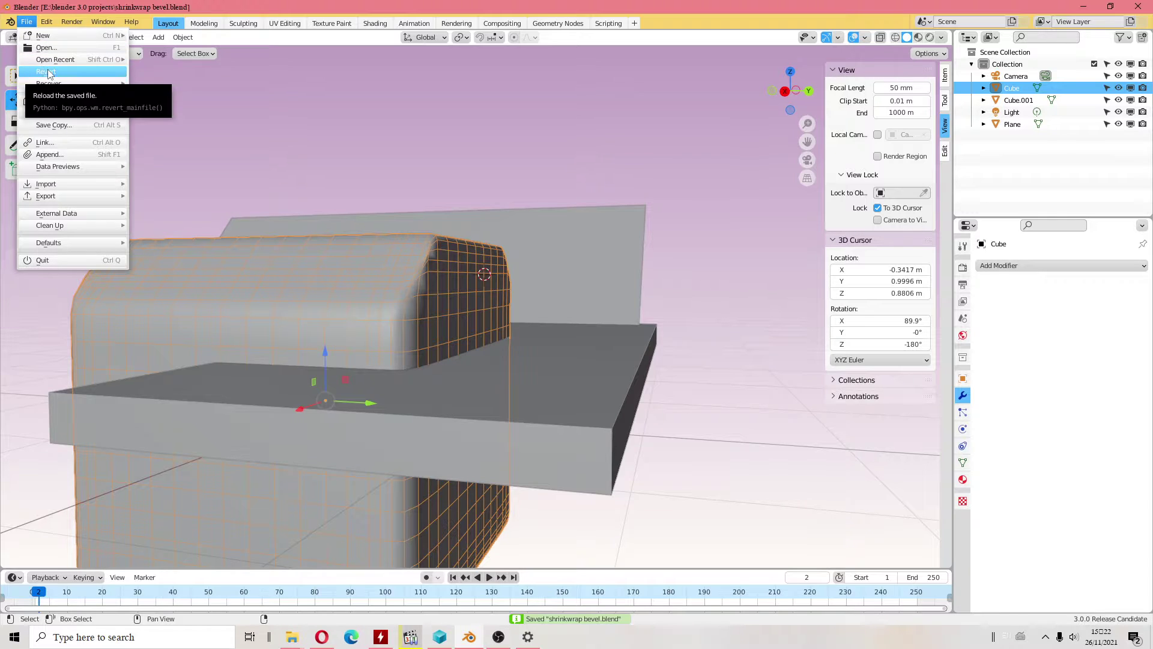
pyautogui.click(26, 21)
pyautogui.click(51, 104)
# Step: Hide the vertical Plane from the viewport using its Outliner eye icon
pyautogui.moveTo(126, 189)
pyautogui.mouseDown(button='middle')
pyautogui.moveTo(445, 262)
pyautogui.moveTo(466, 307)
pyautogui.moveTo(481, 265)
pyautogui.mouseUp(button='middle')
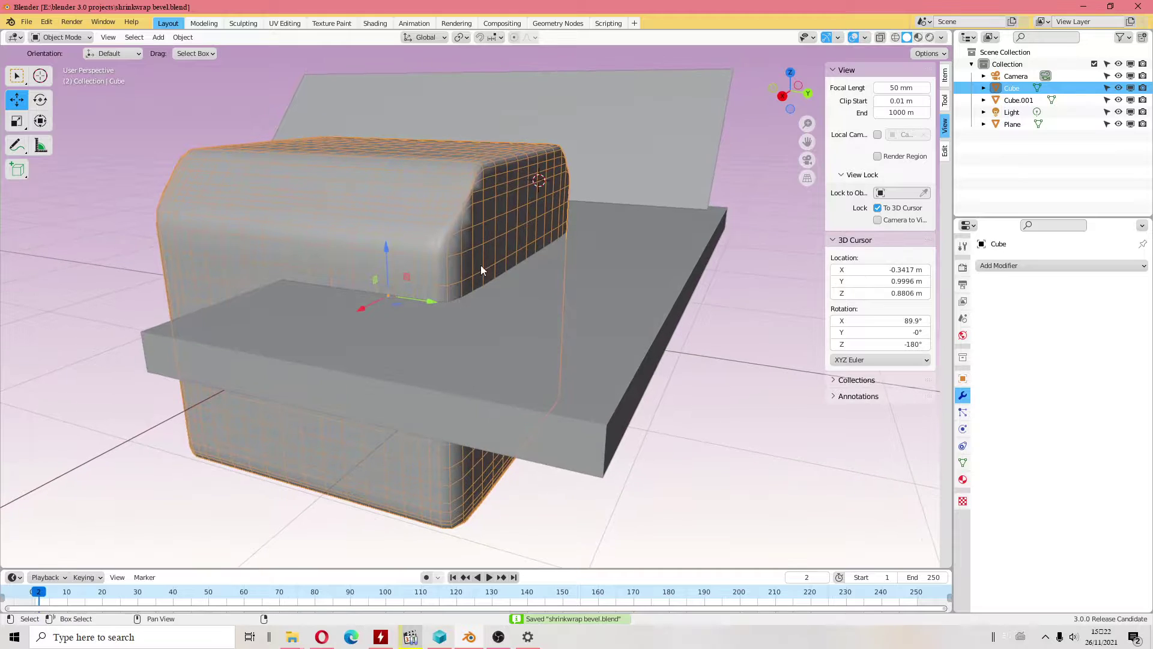
pyautogui.click(1009, 265)
pyautogui.click(1012, 124)
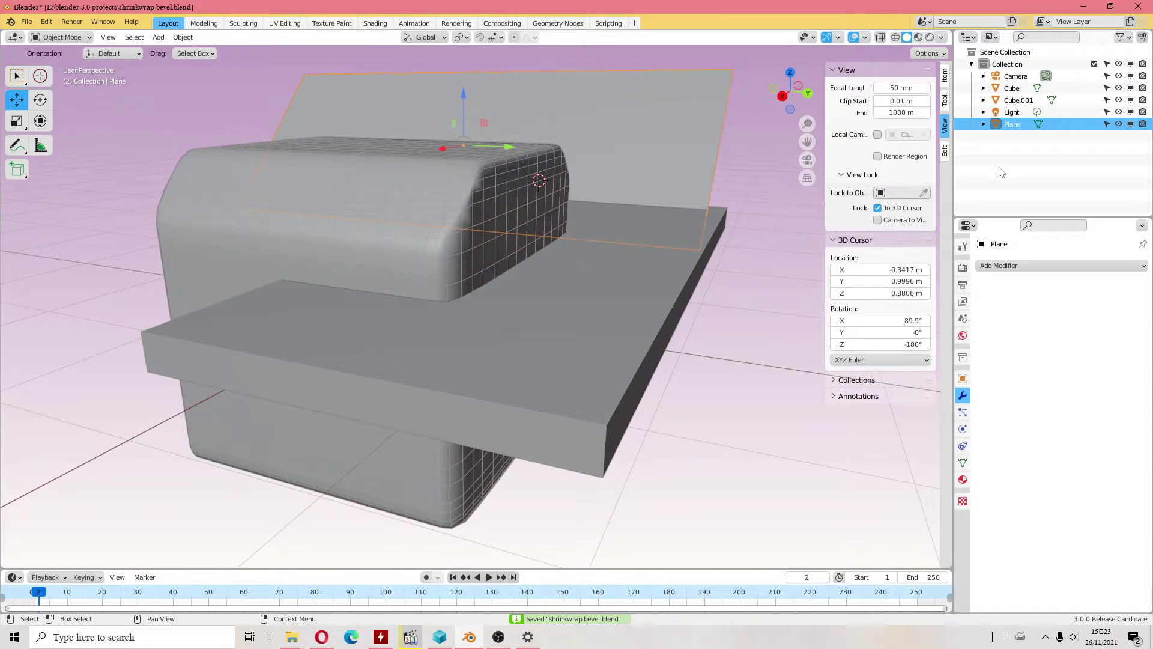
pyautogui.click(1131, 124)
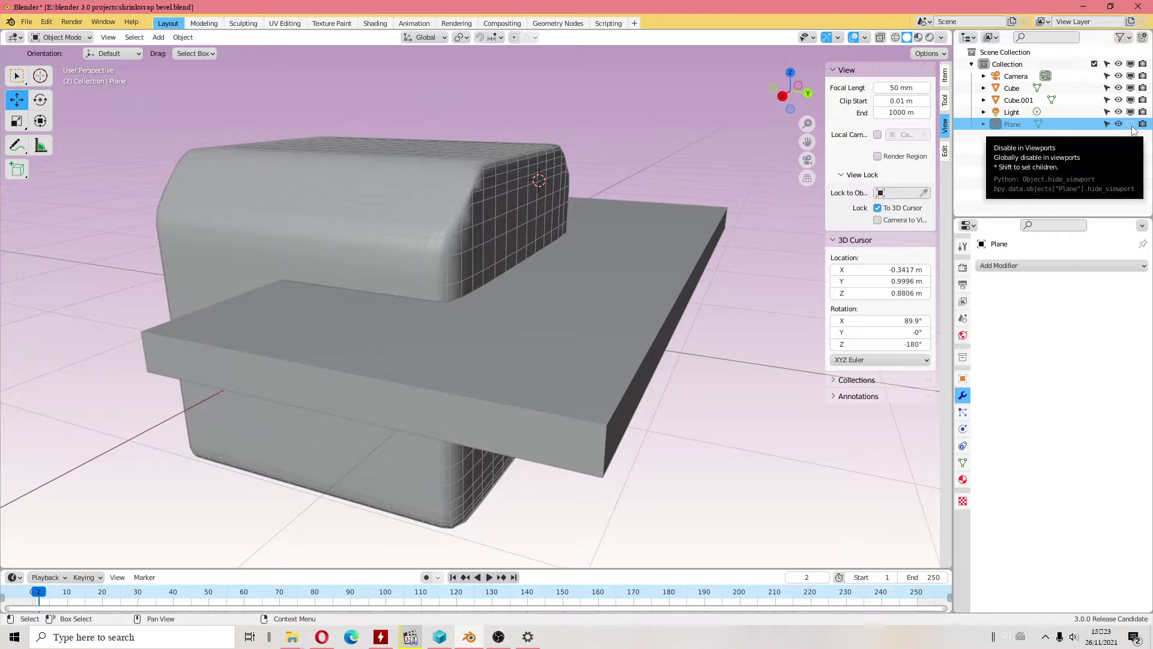
# Step: Open the Outliner filter options
pyautogui.click(1120, 38)
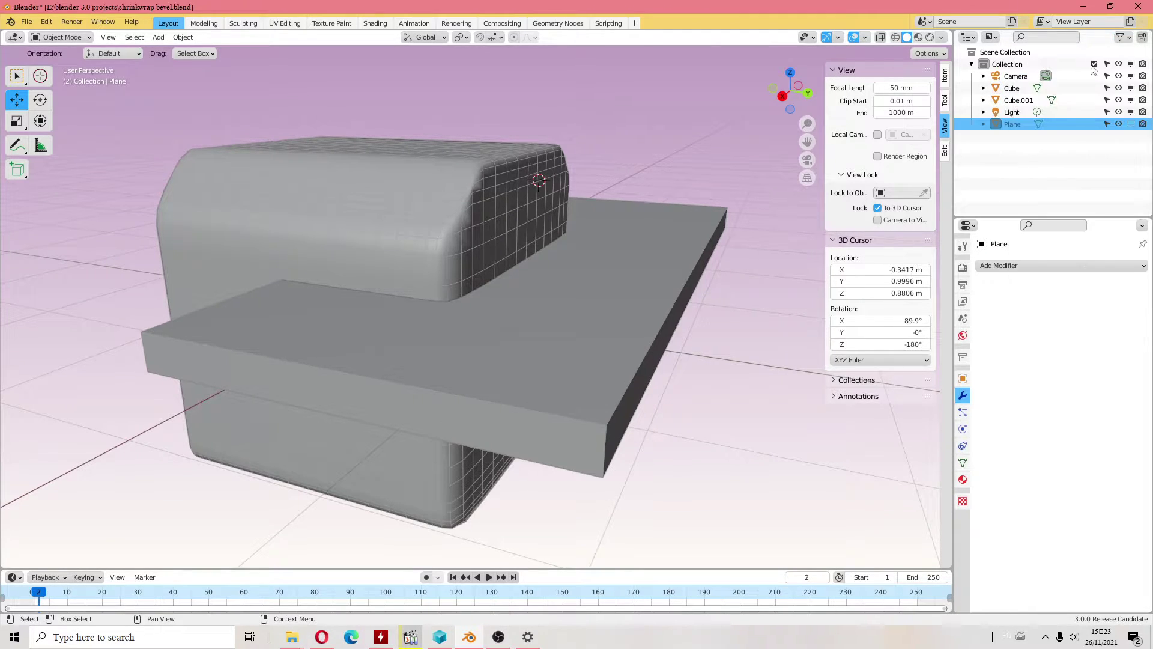
pyautogui.click(1127, 38)
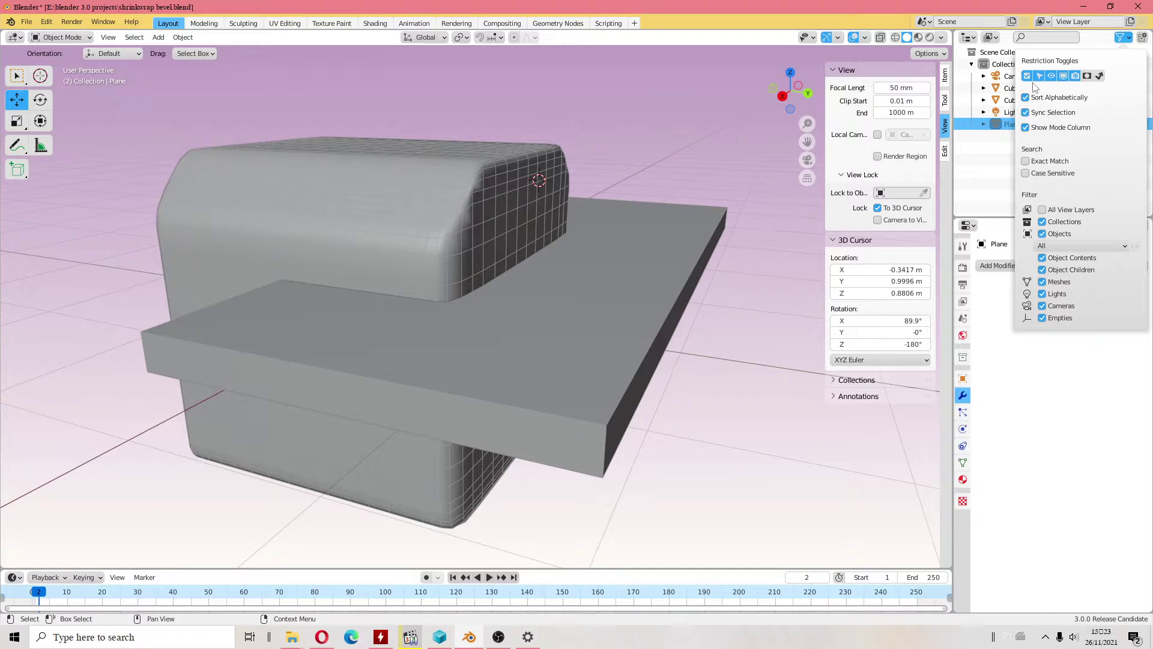
pyautogui.press('Escape')
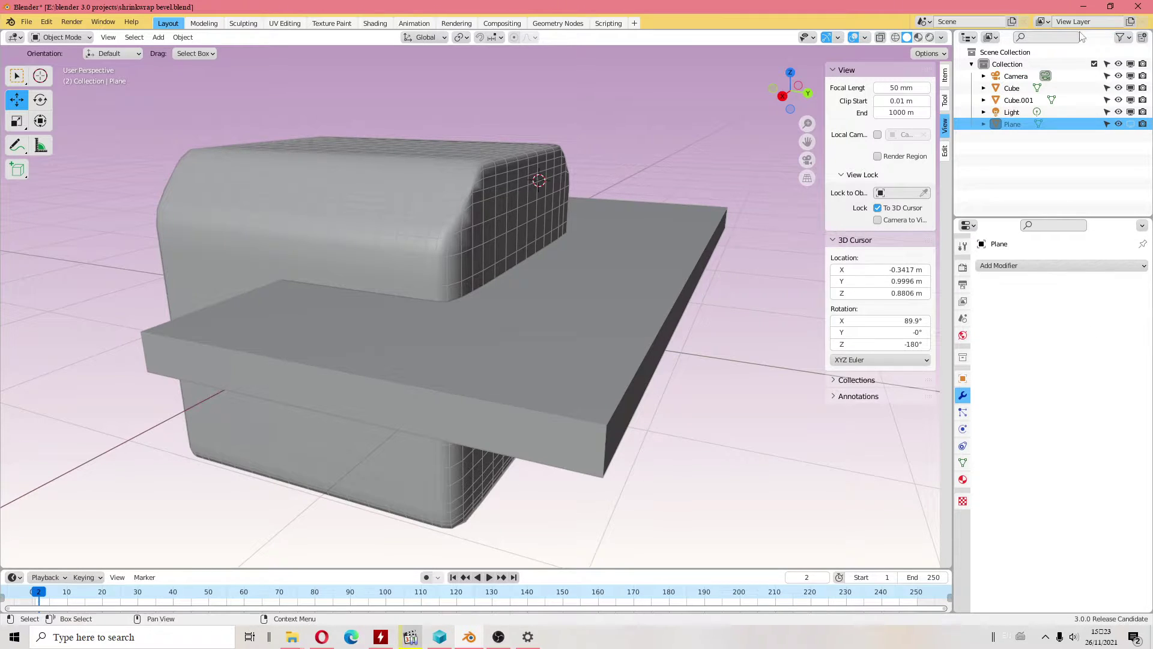
pyautogui.click(1122, 38)
pyautogui.click(10, 22)
pyautogui.click(16, 37)
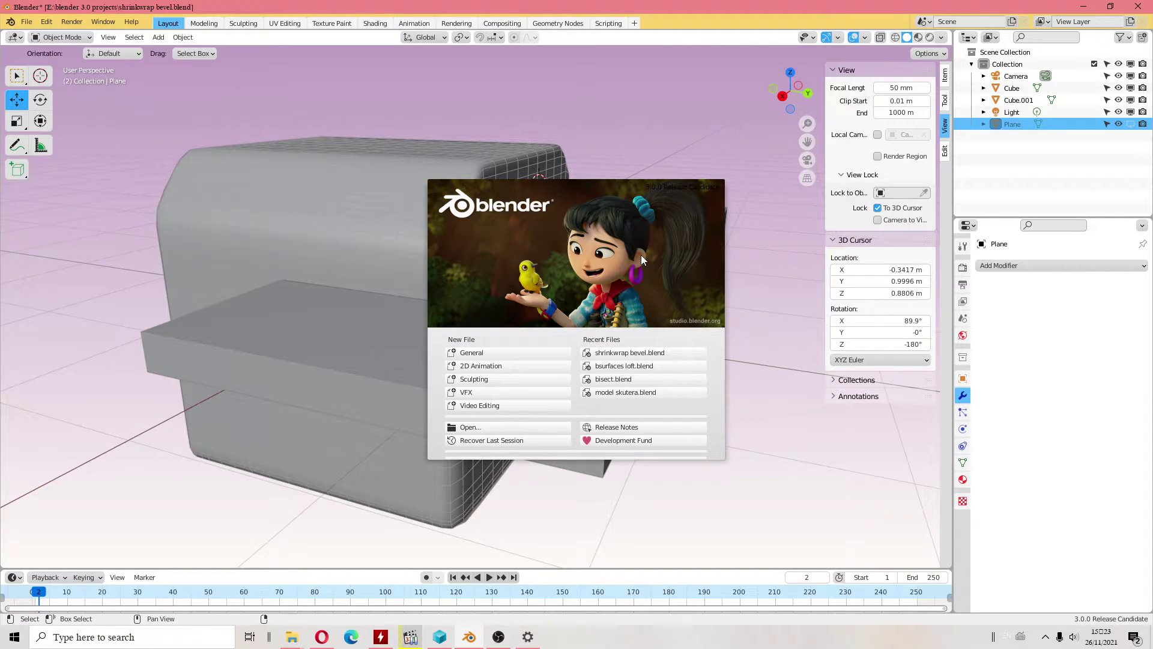
pyautogui.click(450, 115)
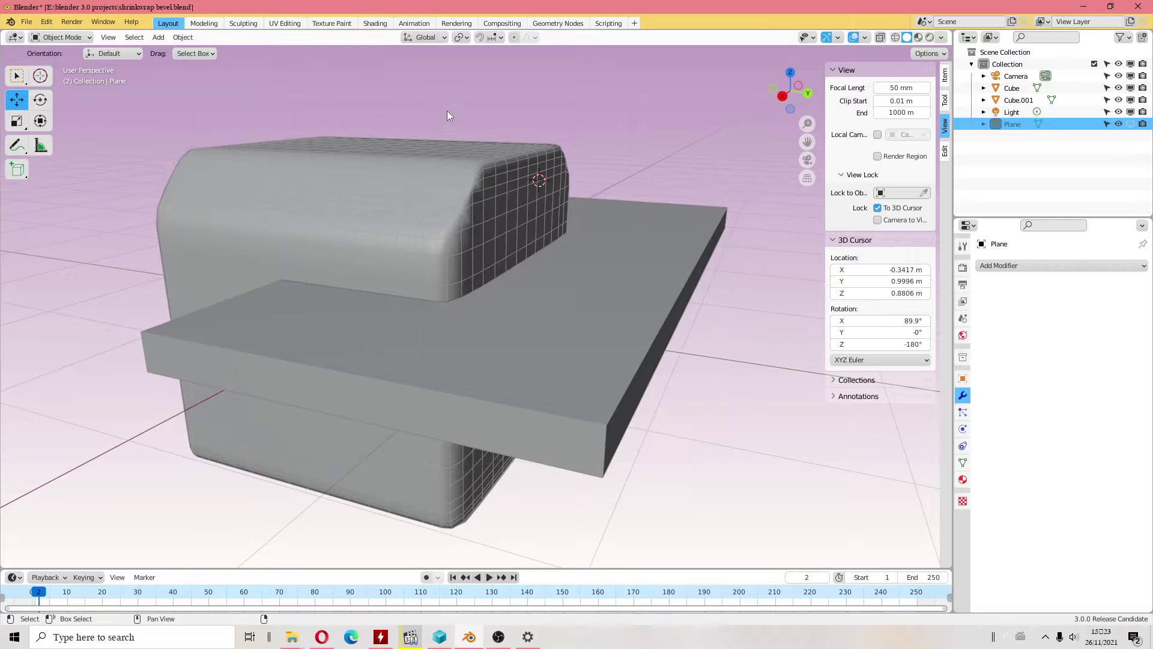
pyautogui.click(11, 22)
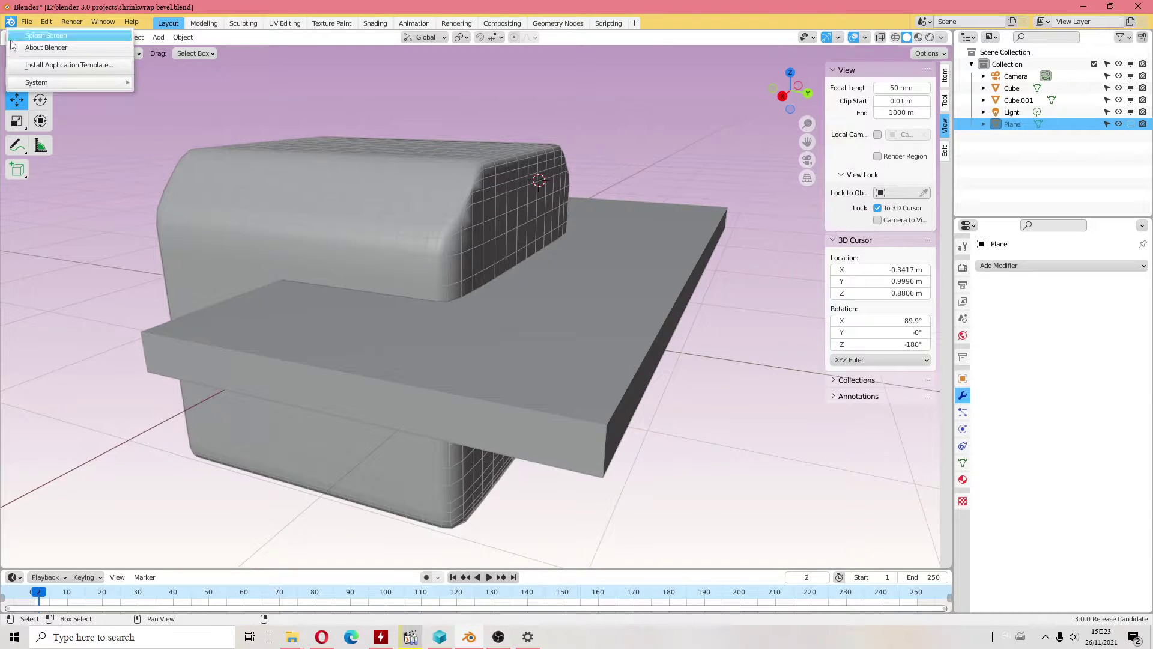
pyautogui.click(46, 50)
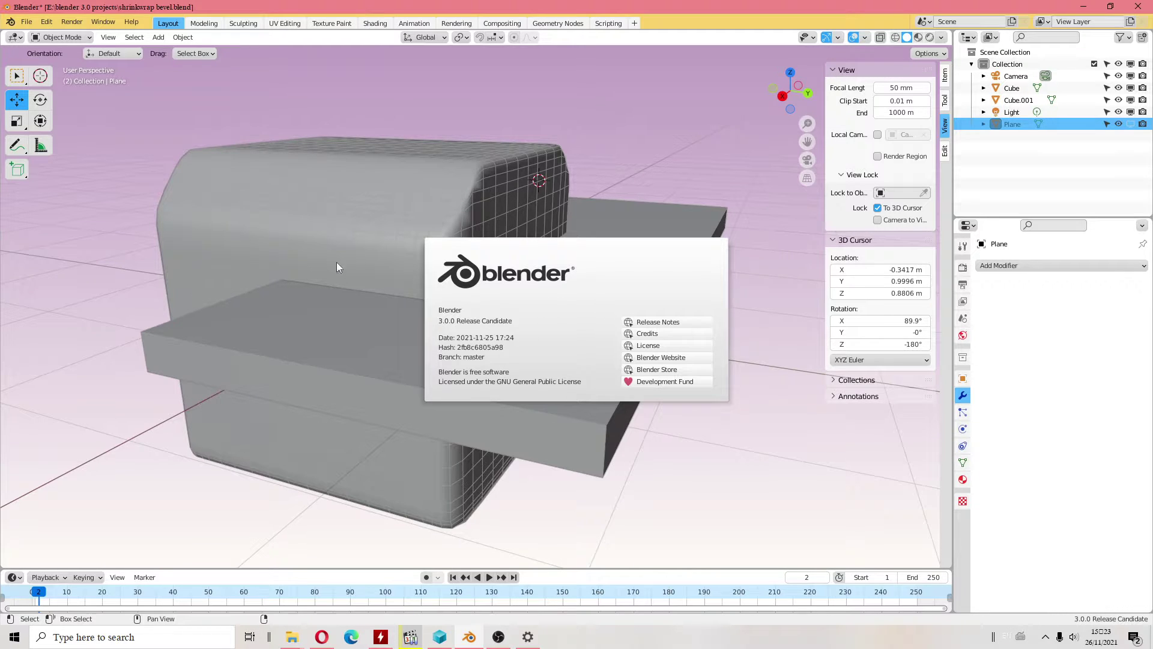
pyautogui.click(499, 636)
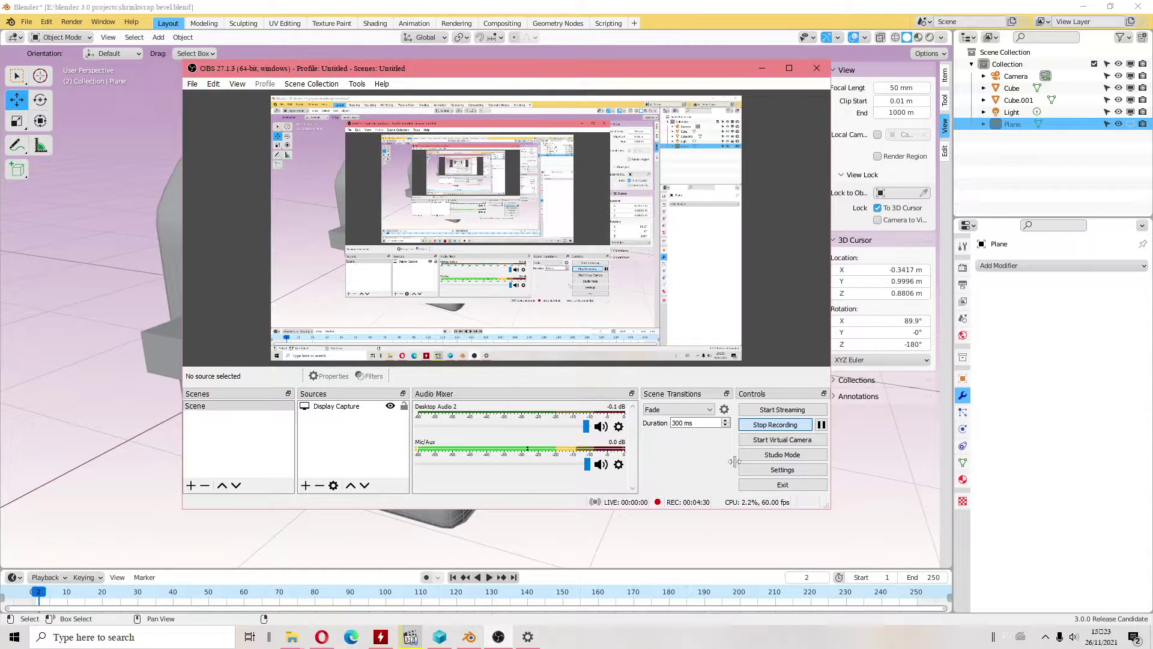
pyautogui.click(761, 68)
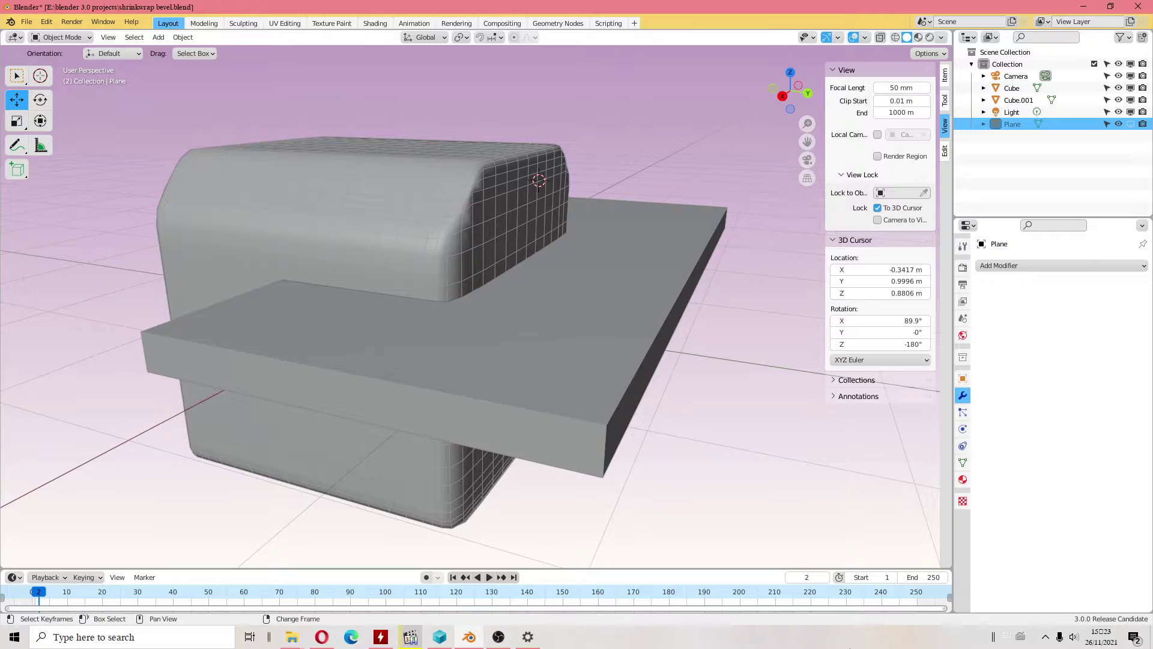
# Step: Add a Shrinkwrap to the rounded Cube using Target Normal Project with Inside snapping
pyautogui.click(499, 213)
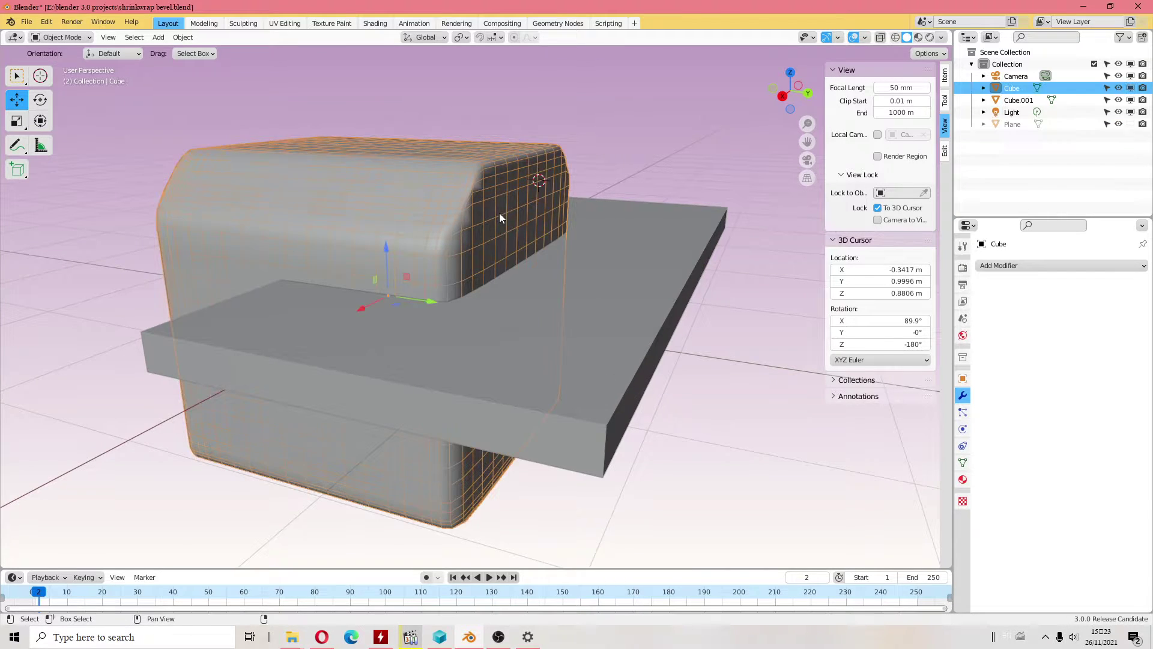
pyautogui.click(1034, 266)
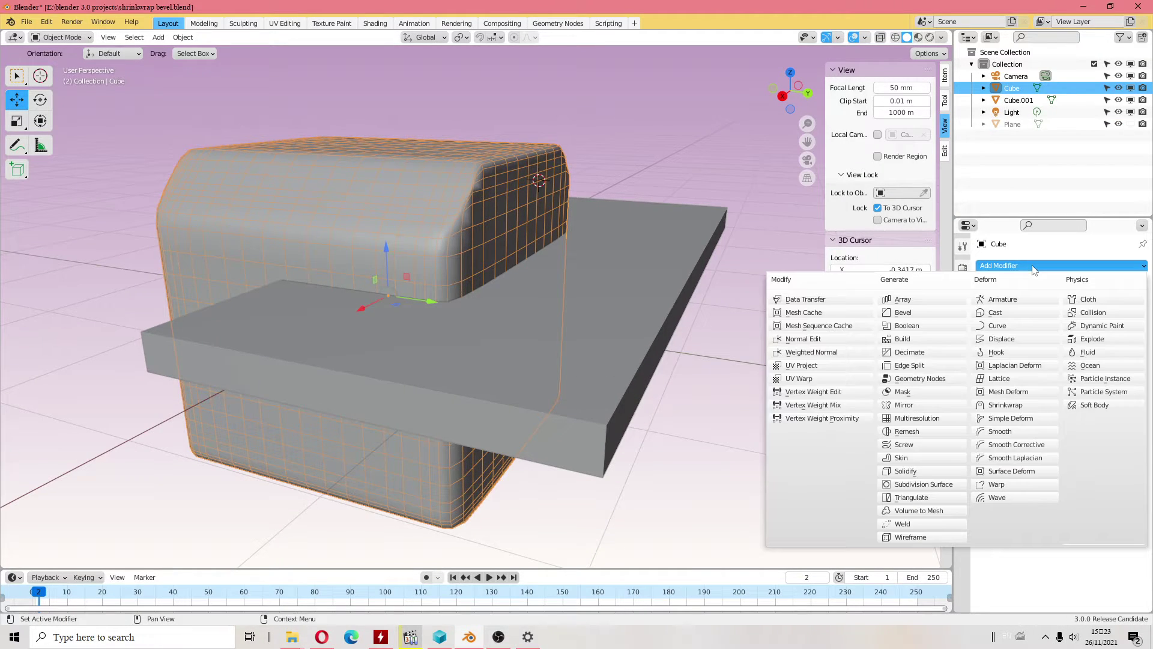
pyautogui.click(1004, 407)
pyautogui.click(1084, 303)
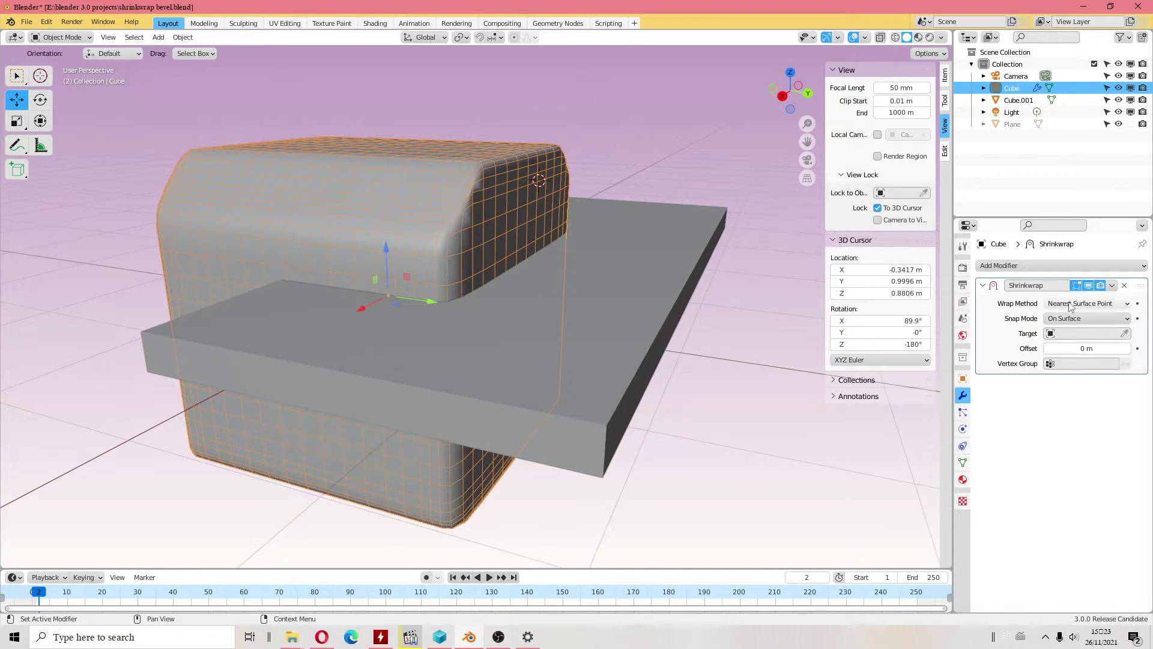
pyautogui.click(1072, 303)
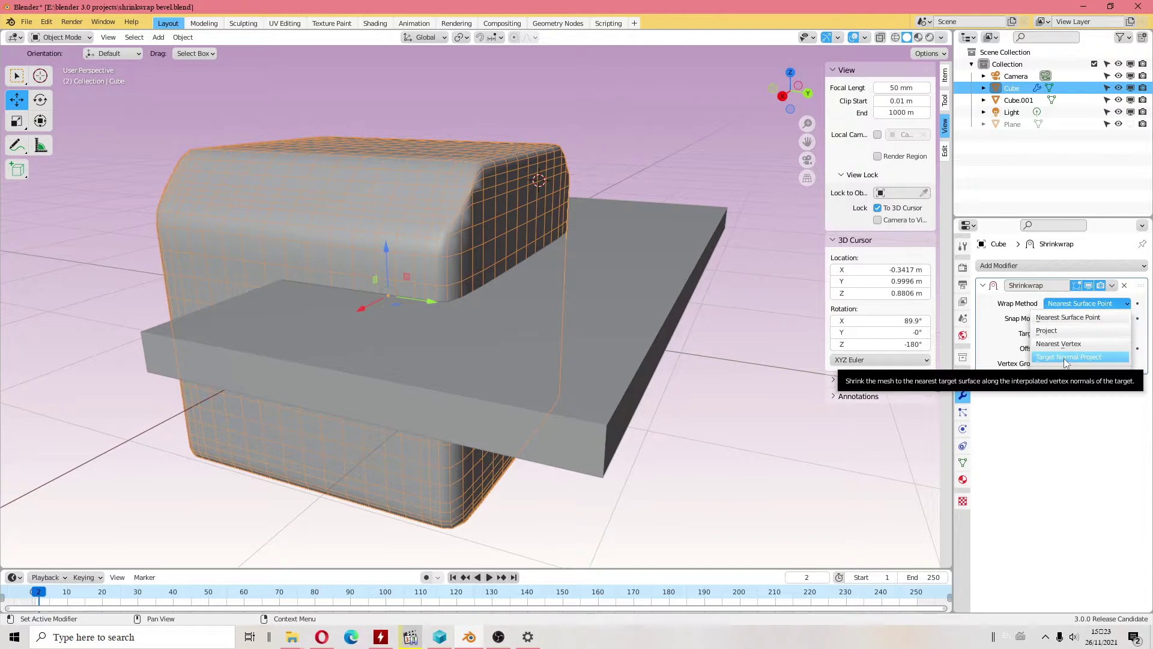
pyautogui.click(1066, 360)
pyautogui.click(1066, 319)
pyautogui.click(1066, 345)
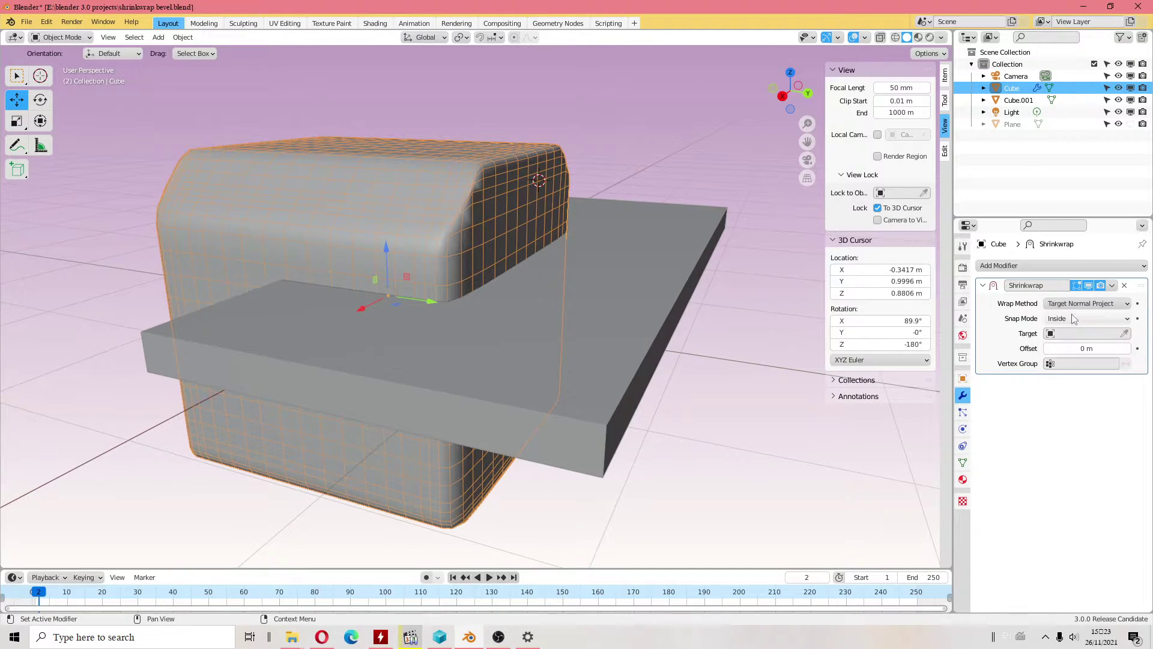
pyautogui.click(1076, 304)
pyautogui.click(1076, 304)
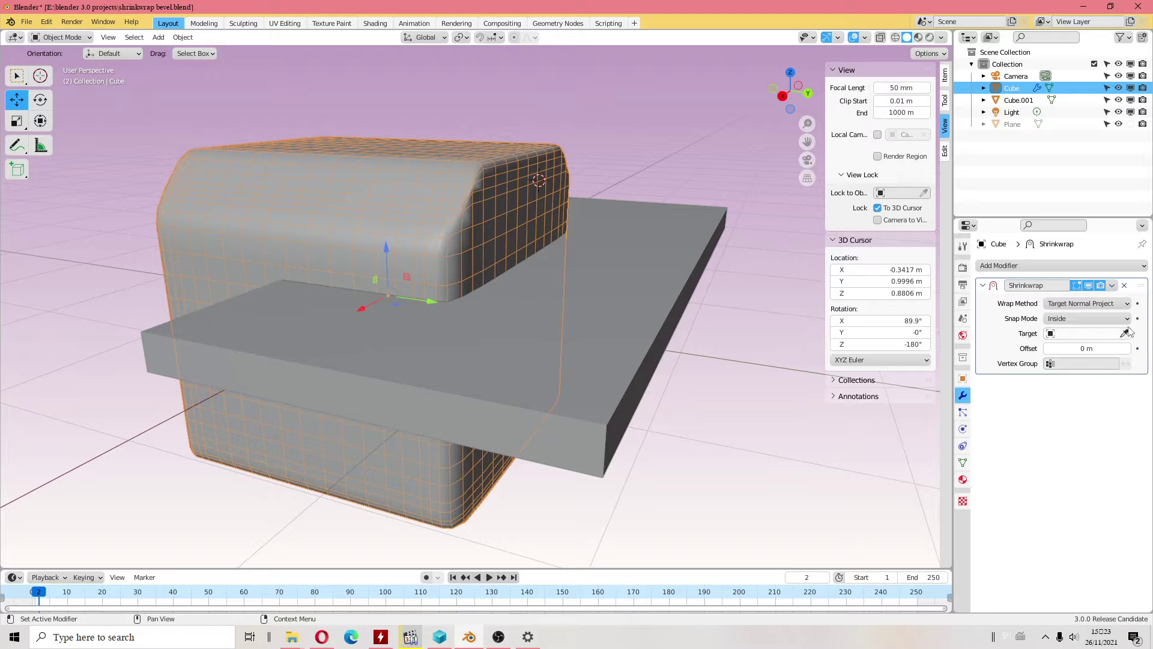
# Step: Set the Shrinkwrap target to Cube.001 and snap the cube Outside
pyautogui.click(1125, 334)
pyautogui.click(624, 316)
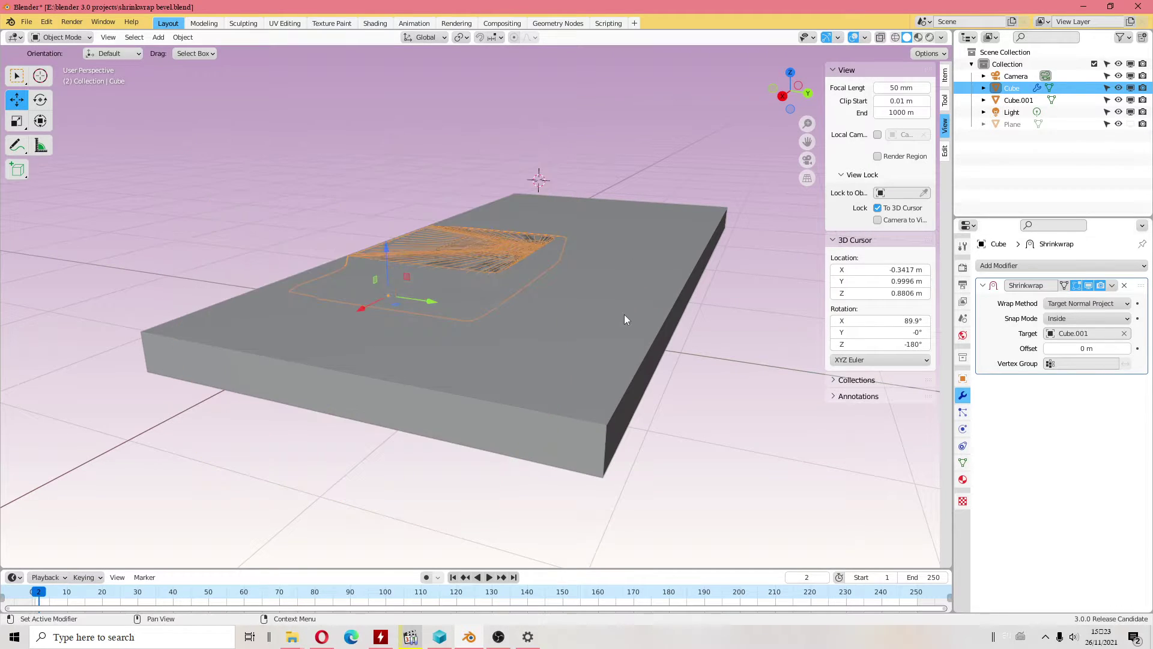
pyautogui.click(1075, 319)
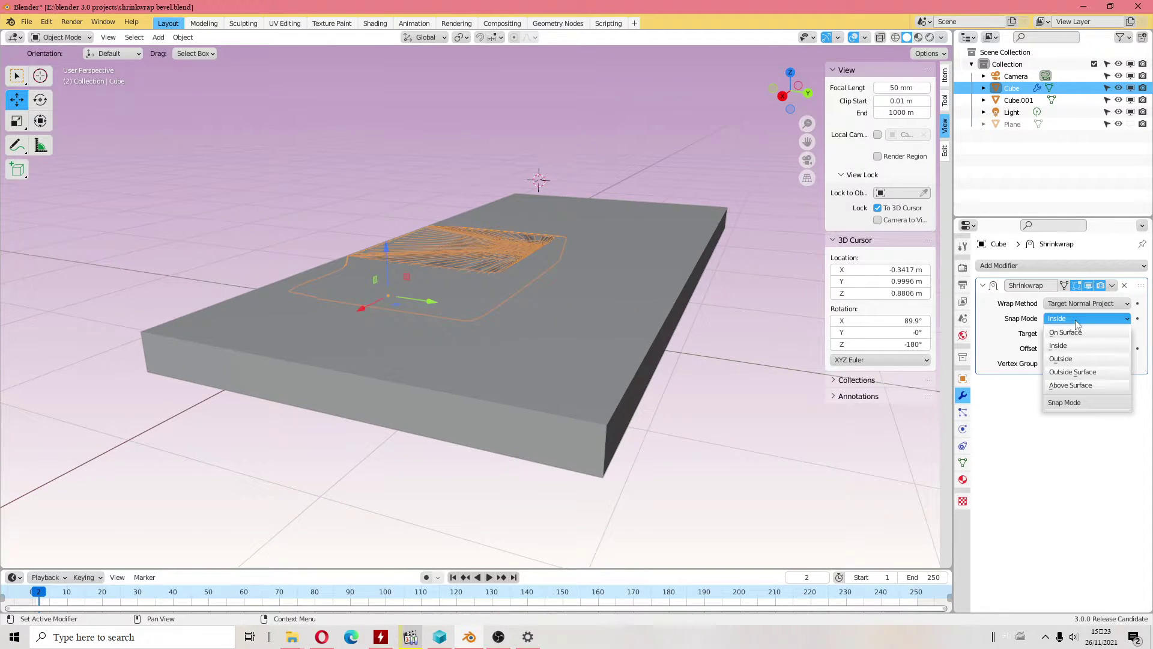
pyautogui.click(1076, 321)
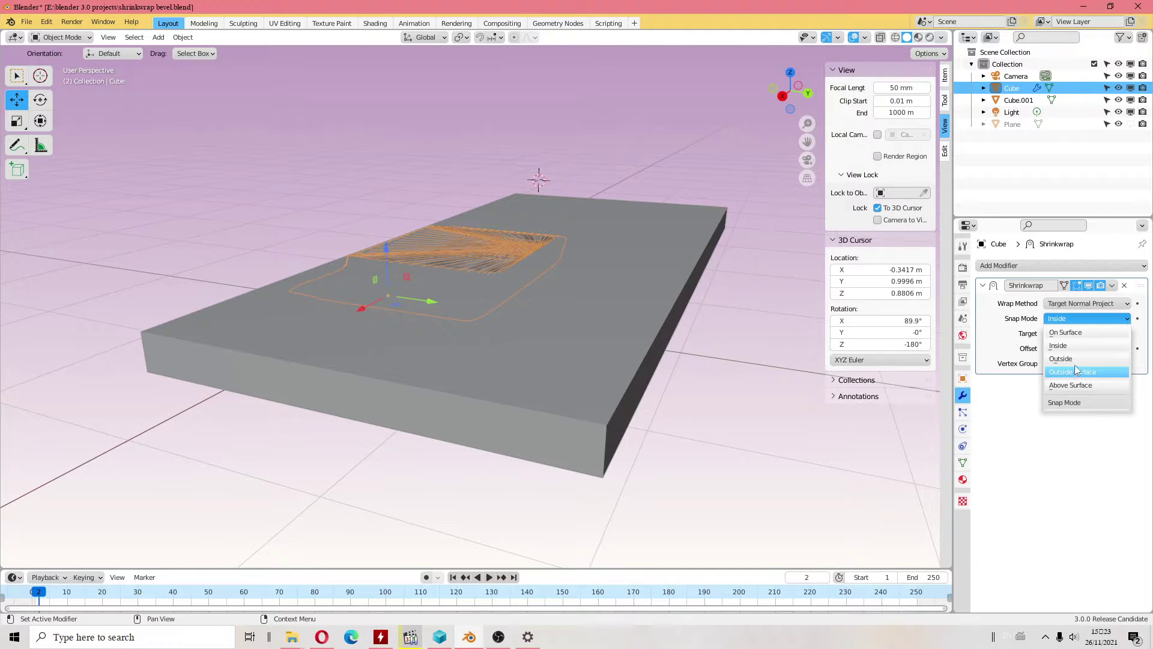
pyautogui.click(1074, 359)
pyautogui.click(609, 311)
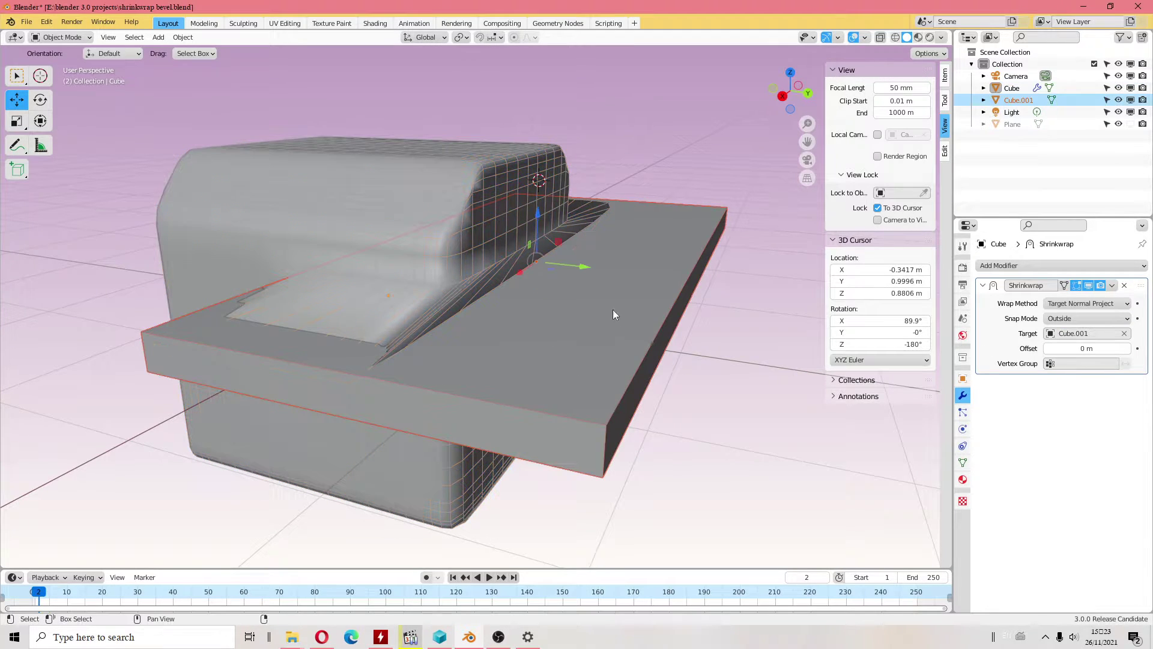
pyautogui.moveTo(637, 344)
pyautogui.mouseDown(button='middle')
pyautogui.moveTo(658, 366)
pyautogui.moveTo(643, 373)
pyautogui.moveTo(680, 276)
pyautogui.mouseUp(button='middle')
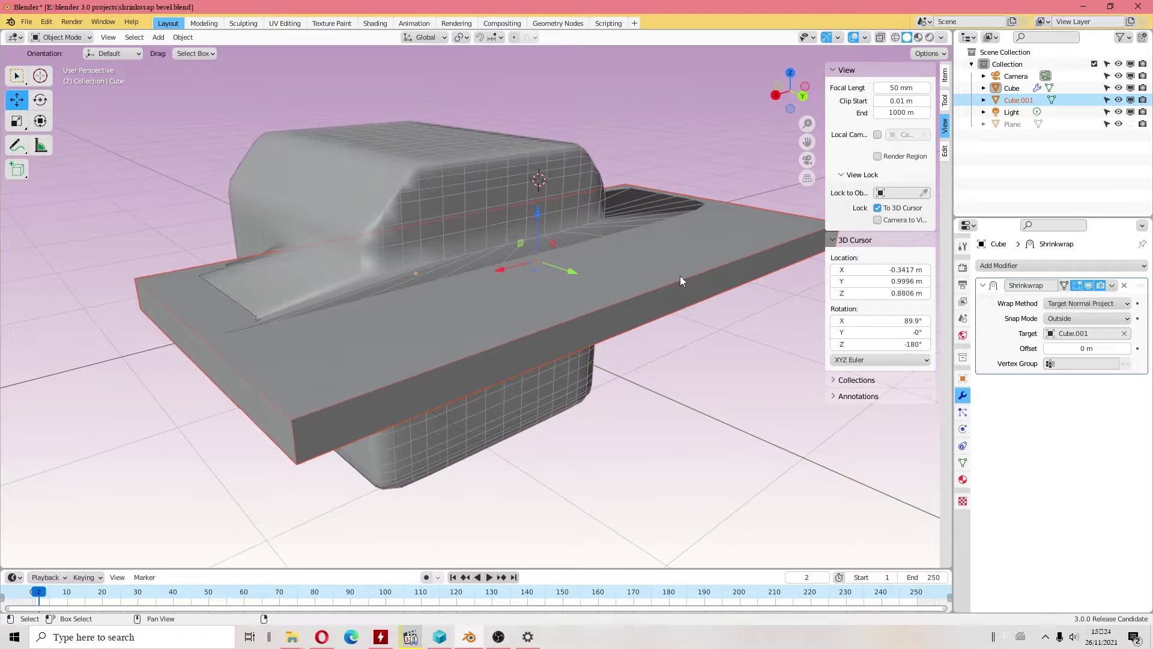
# Step: Try Nearest Surface Point wrapping with Inside snapping, then remove the Shrinkwrap
pyautogui.click(1078, 305)
pyautogui.moveTo(1069, 330)
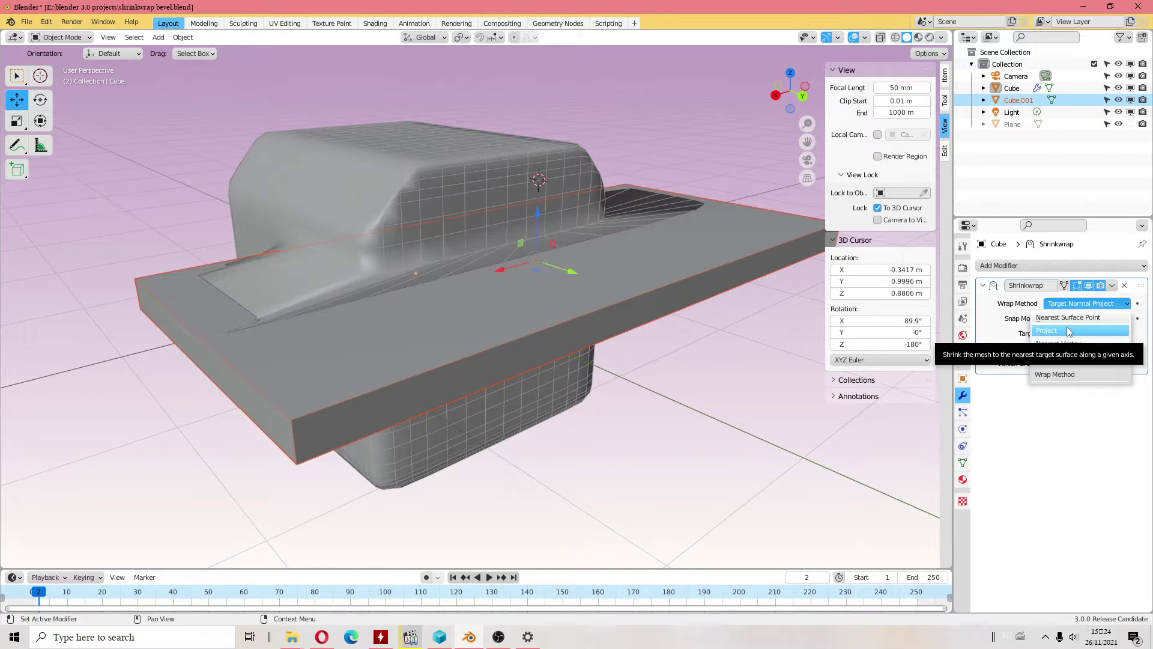
pyautogui.click(1069, 317)
pyautogui.moveTo(474, 385)
pyautogui.mouseDown(button='middle')
pyautogui.moveTo(518, 358)
pyautogui.moveTo(549, 356)
pyautogui.moveTo(513, 391)
pyautogui.moveTo(651, 283)
pyautogui.mouseUp(button='middle')
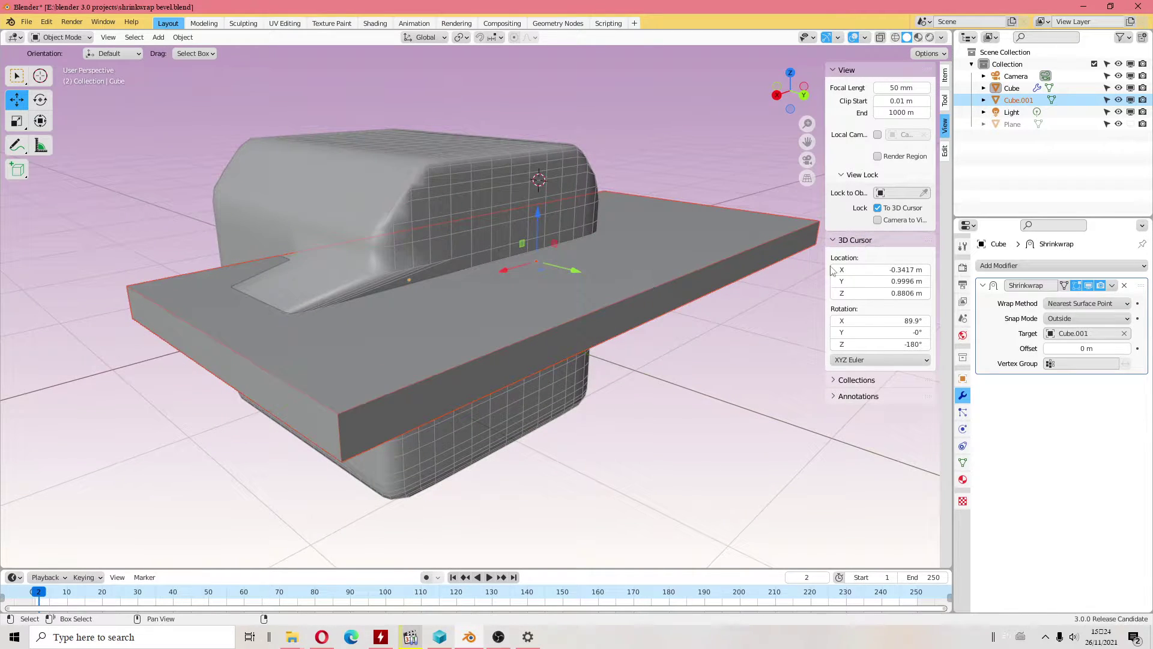
pyautogui.click(1081, 303)
pyautogui.click(1087, 319)
pyautogui.click(1072, 343)
pyautogui.moveTo(574, 297)
pyautogui.mouseDown(button='middle')
pyautogui.moveTo(683, 372)
pyautogui.moveTo(630, 381)
pyautogui.moveTo(586, 369)
pyautogui.moveTo(578, 382)
pyautogui.mouseUp(button='middle')
pyautogui.click(1125, 286)
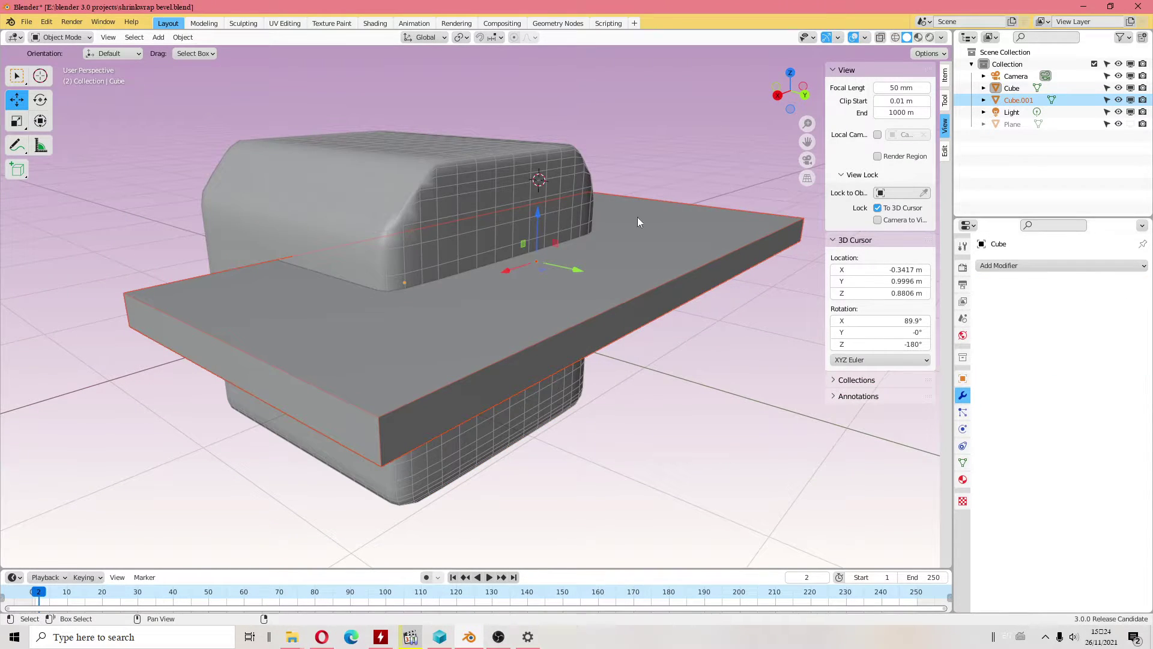
# Step: Give the rounded Cube a new Shrinkwrap with Outside Surface snapping targeting Cube.001
pyautogui.click(547, 179)
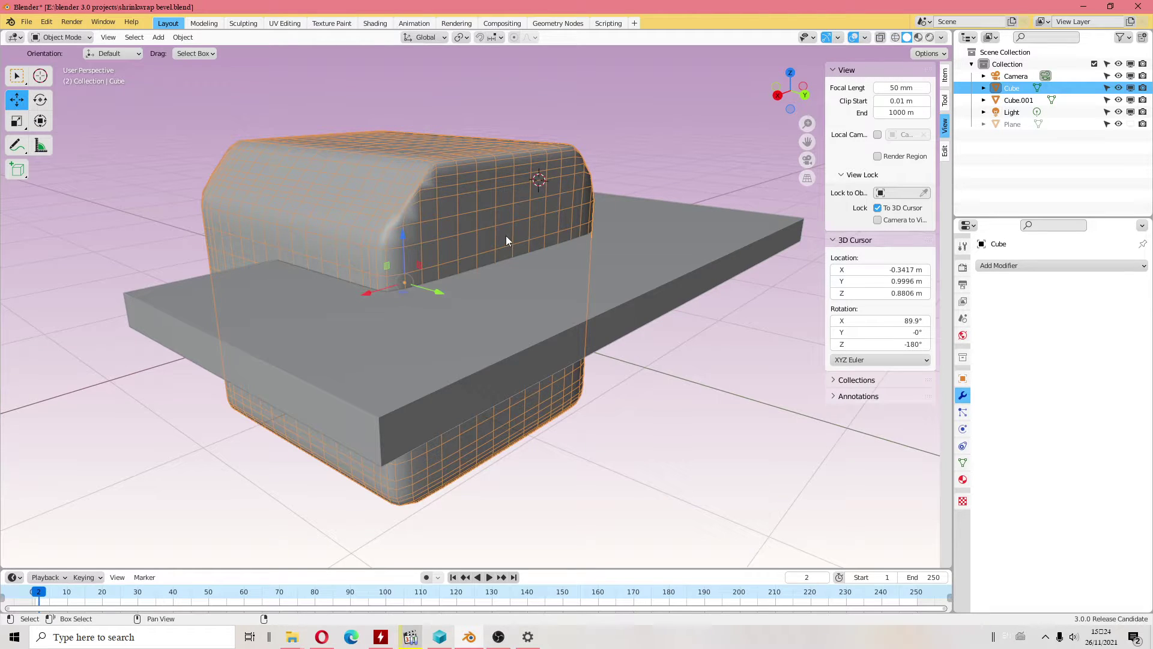
pyautogui.click(1014, 268)
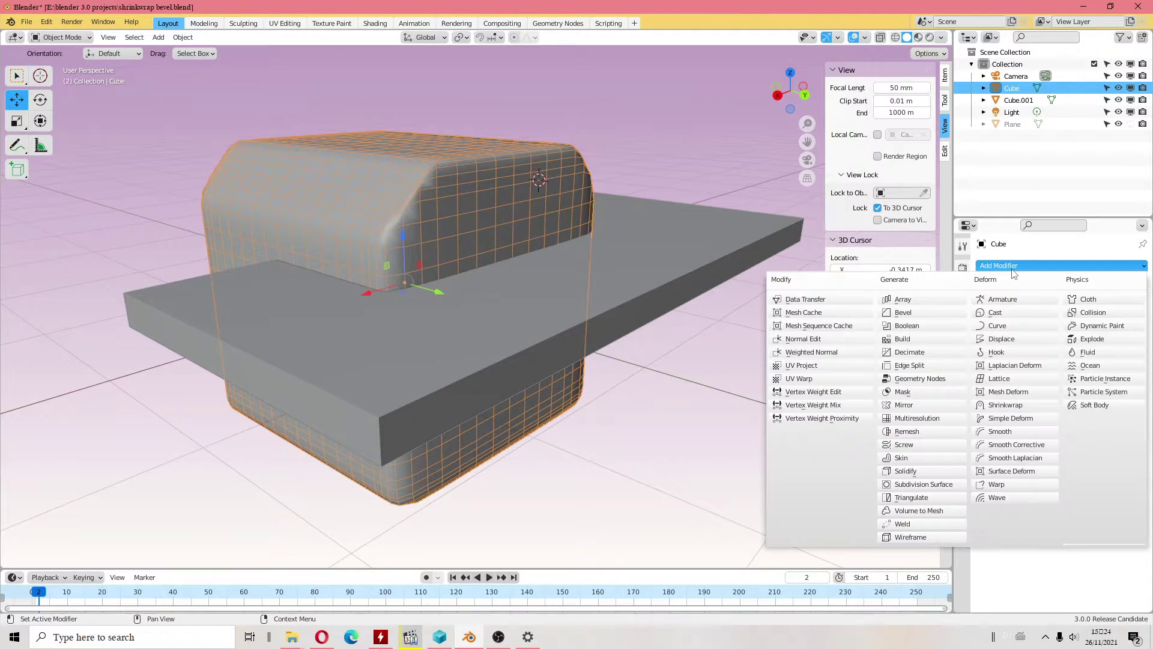
pyautogui.click(1000, 410)
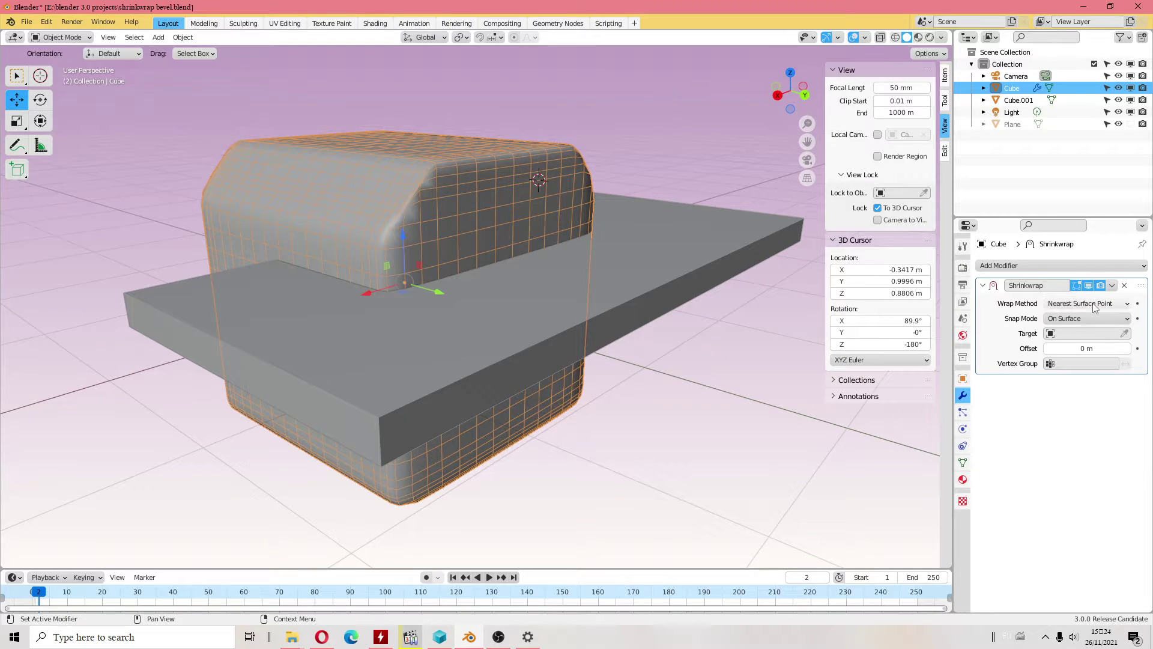
pyautogui.click(1076, 322)
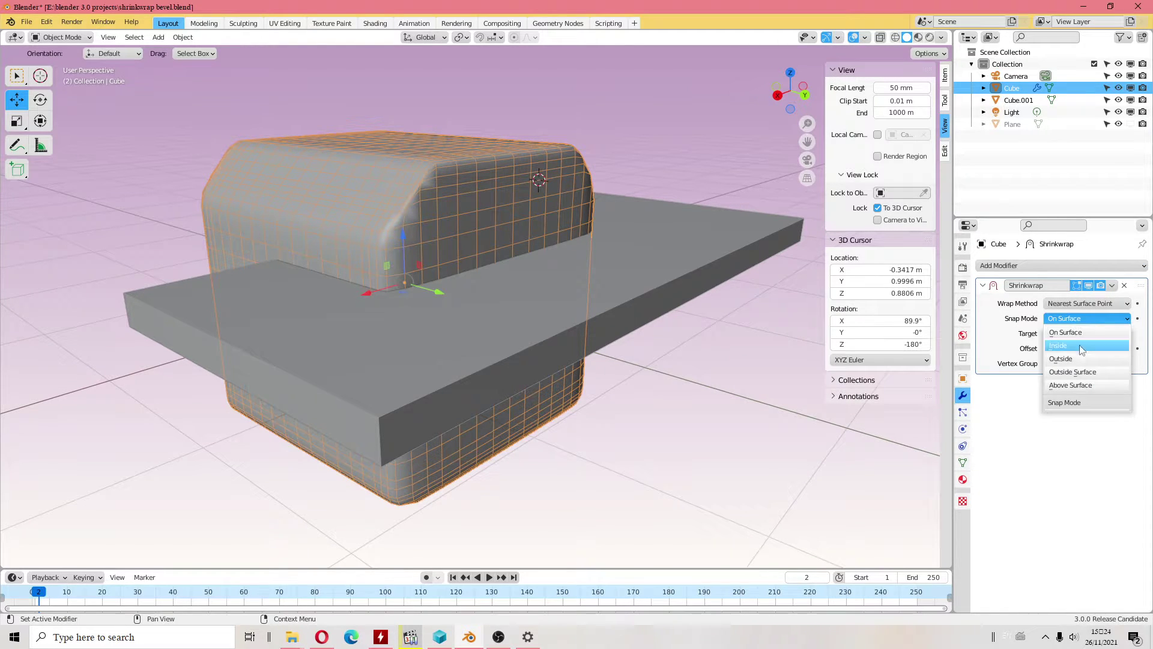
pyautogui.click(1077, 371)
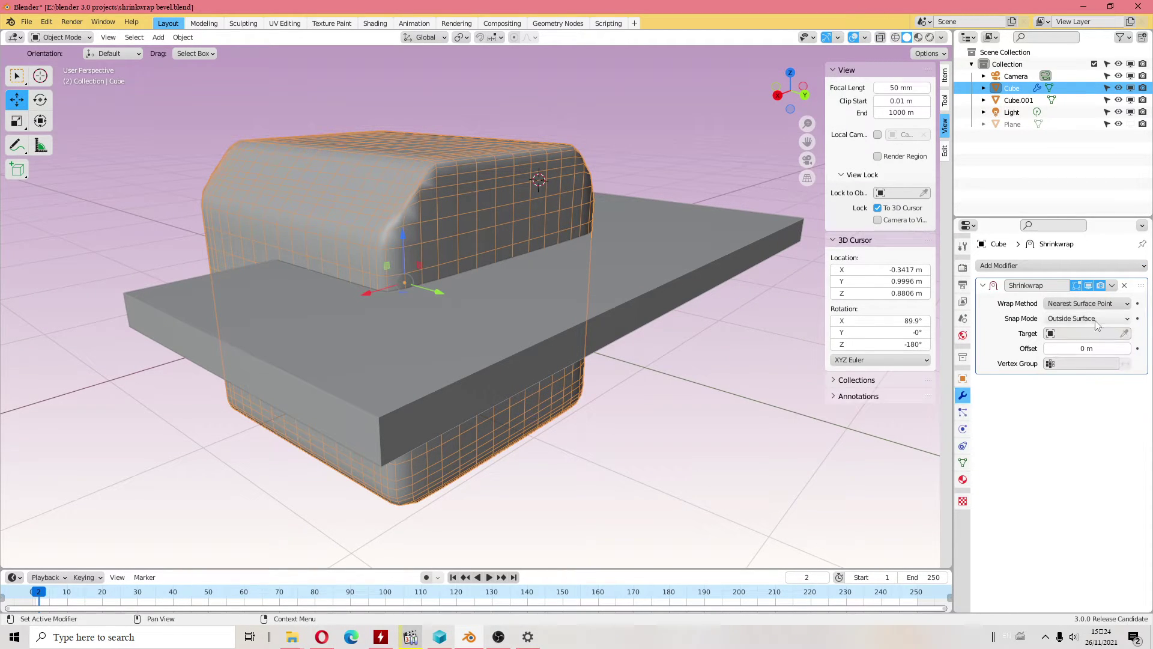
pyautogui.click(1125, 334)
pyautogui.click(678, 243)
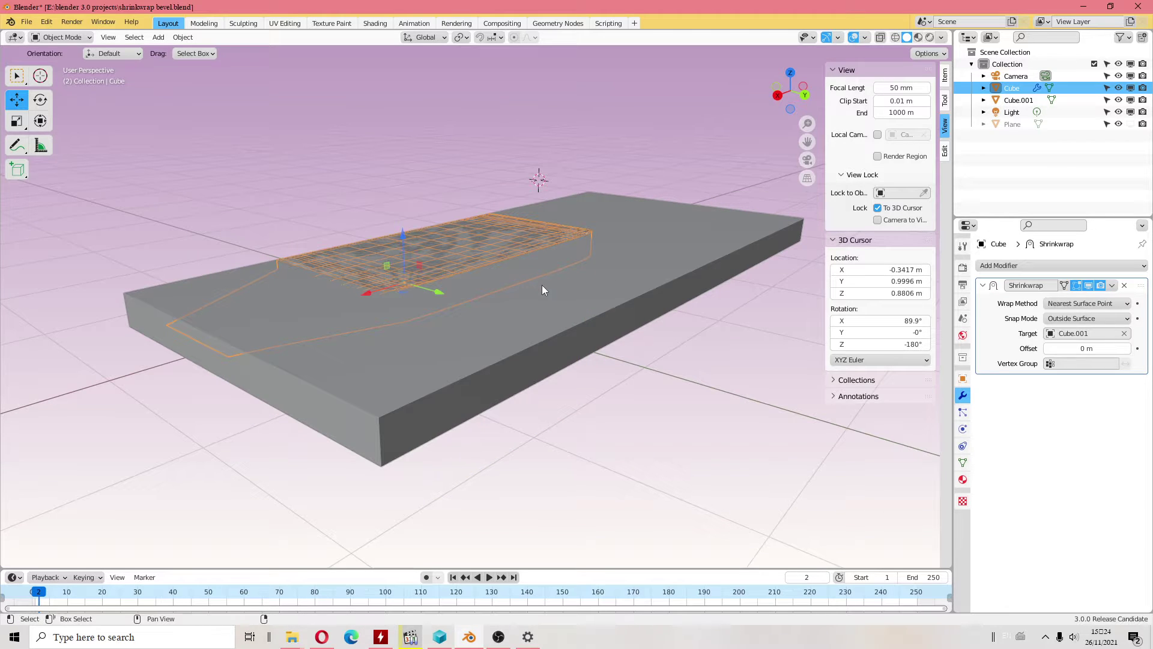
pyautogui.moveTo(542, 285)
pyautogui.mouseDown(button='middle')
pyautogui.moveTo(649, 330)
pyautogui.moveTo(673, 384)
pyautogui.mouseUp(button='middle')
# Step: Switch the Cube's Shrinkwrap wrap method to Project
pyautogui.click(1065, 304)
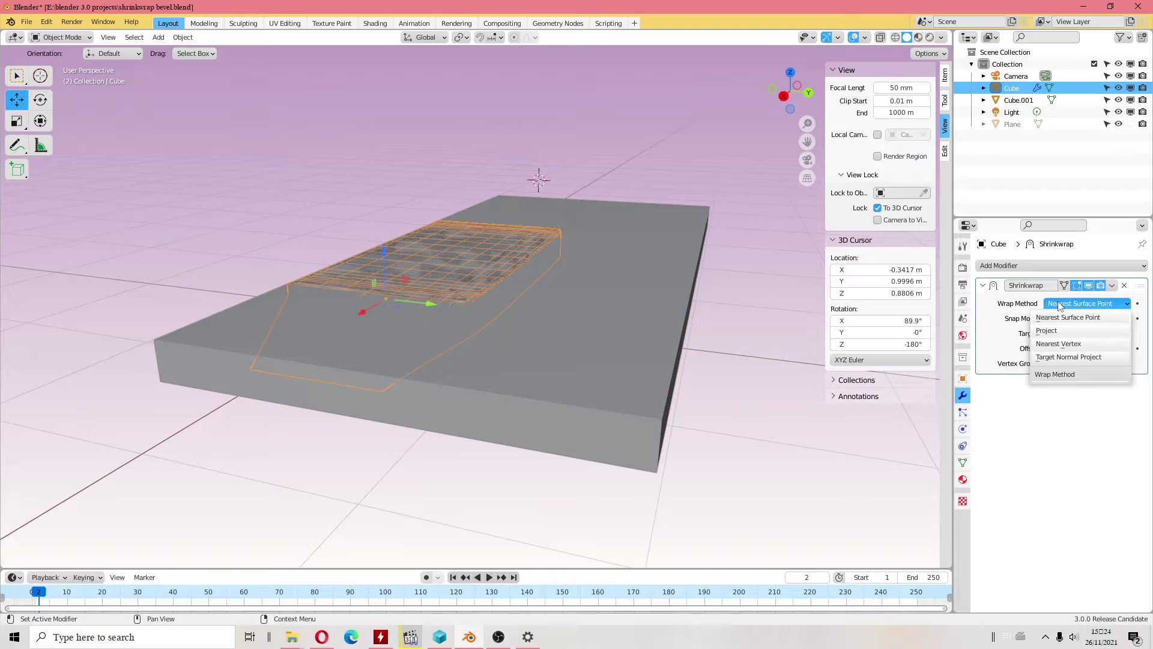
pyautogui.click(1047, 330)
pyautogui.moveTo(589, 306)
pyautogui.mouseDown(button='middle')
pyautogui.moveTo(622, 283)
pyautogui.moveTo(651, 307)
pyautogui.moveTo(604, 321)
pyautogui.moveTo(728, 240)
pyautogui.mouseUp(button='middle')
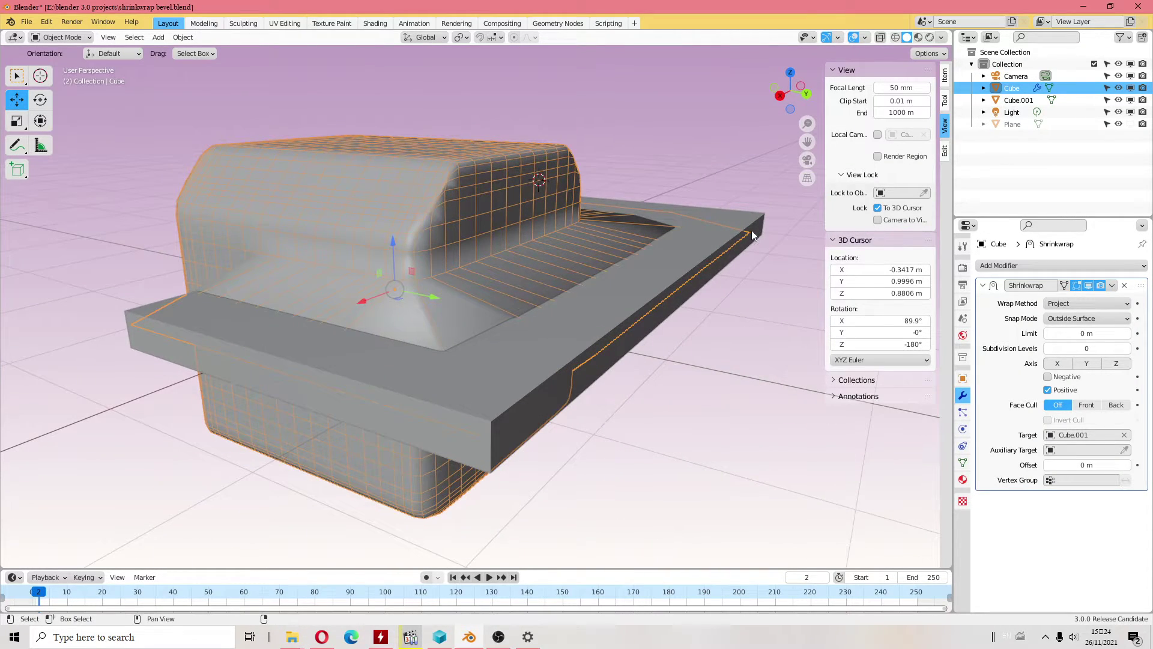
# Step: Squeeze the Cube.001 slab to 0.411 on Y and reposition it
pyautogui.click(752, 229)
pyautogui.hotkey('shift', 'space')
pyautogui.press('s')
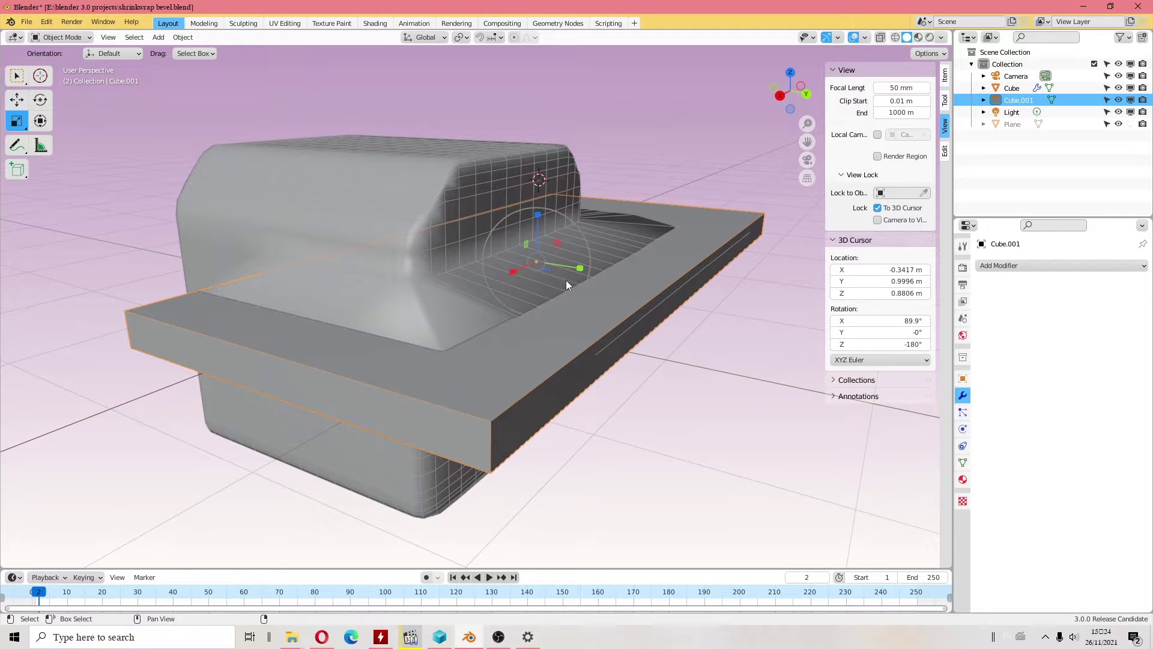
pyautogui.moveTo(573, 271)
pyautogui.mouseDown()
pyautogui.moveTo(537, 262)
pyautogui.moveTo(549, 258)
pyautogui.mouseUp()
pyautogui.hotkey('shift', 'space')
pyautogui.press('g')
pyautogui.click(523, 189)
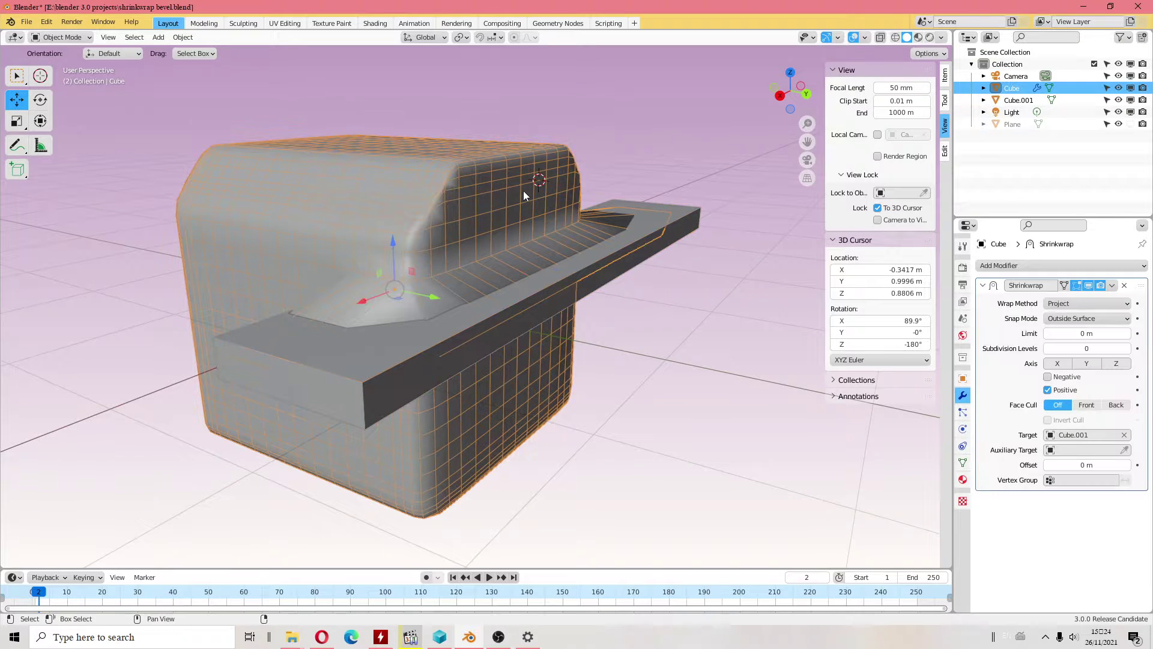
# Step: Set the Shrinkwrap snap mode to Inside and shift the cube slightly along Y
pyautogui.click(1068, 318)
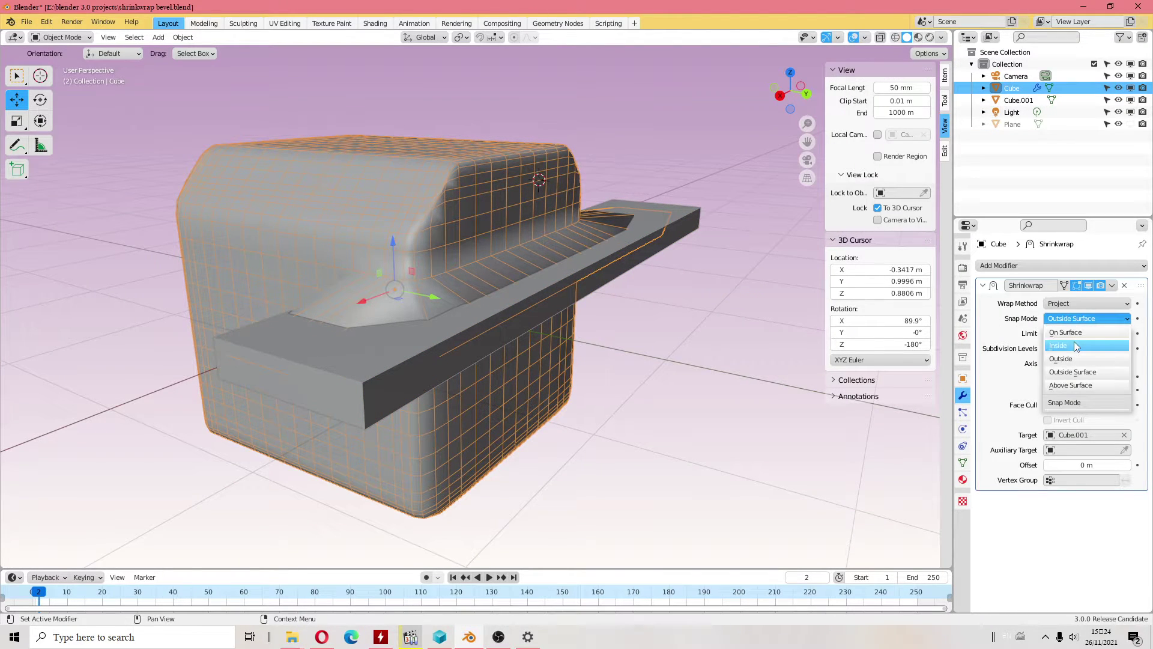
pyautogui.click(1072, 331)
pyautogui.moveTo(420, 299); pyautogui.dragTo(411, 278)
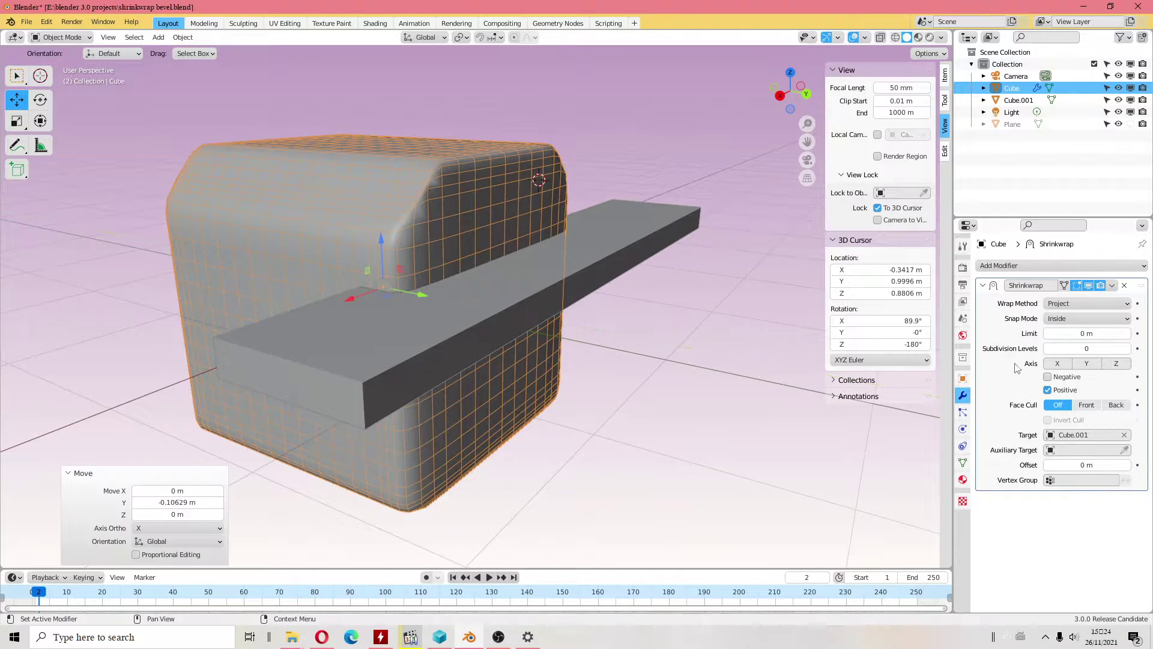
pyautogui.click(1075, 303)
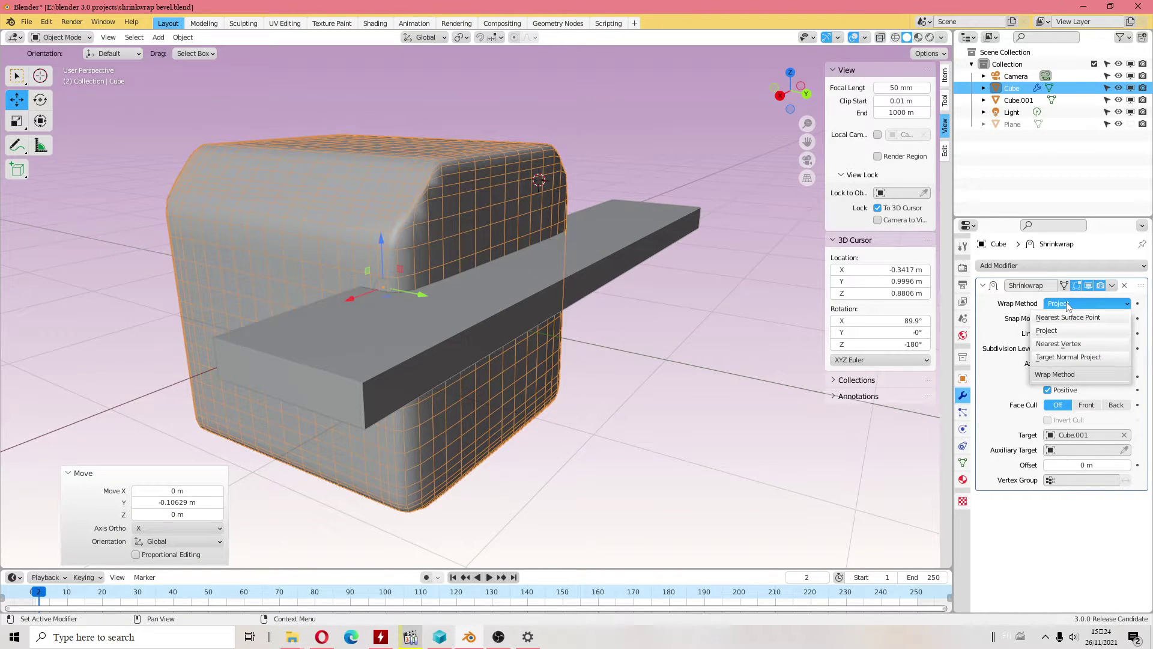
# Step: Wrap the cube with Nearest Vertex and raise the Shrinkwrap offset to 1.4 m
pyautogui.click(1068, 343)
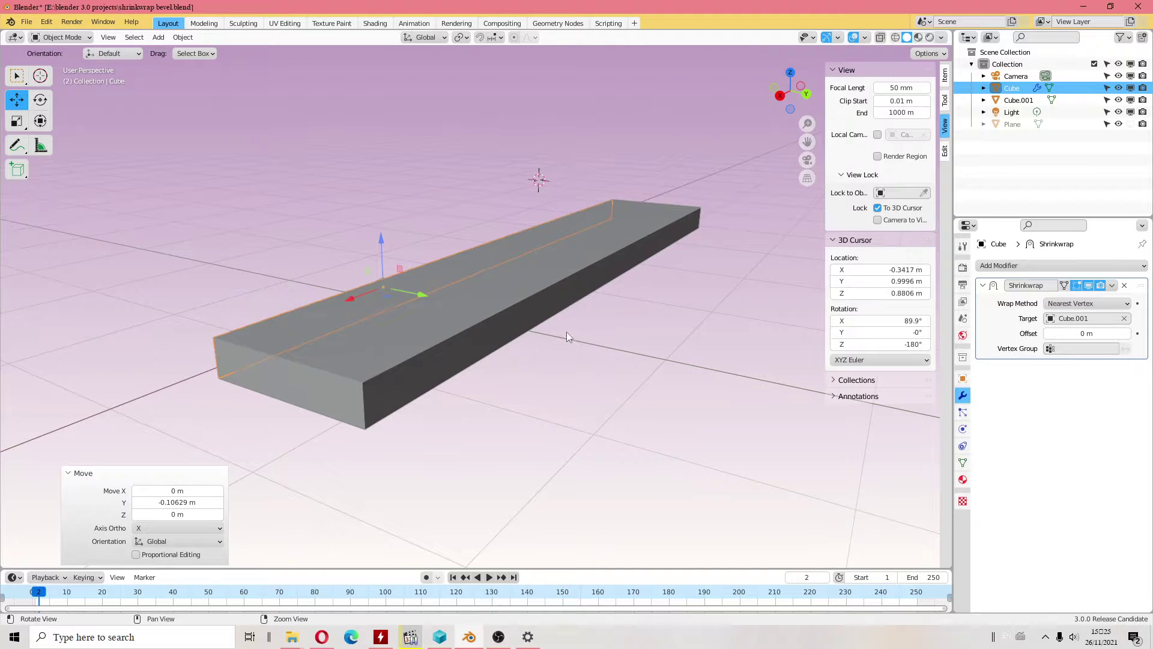
pyautogui.moveTo(567, 338); pyautogui.dragTo(654, 347, button='middle')
pyautogui.click(656, 347)
pyautogui.click(546, 375)
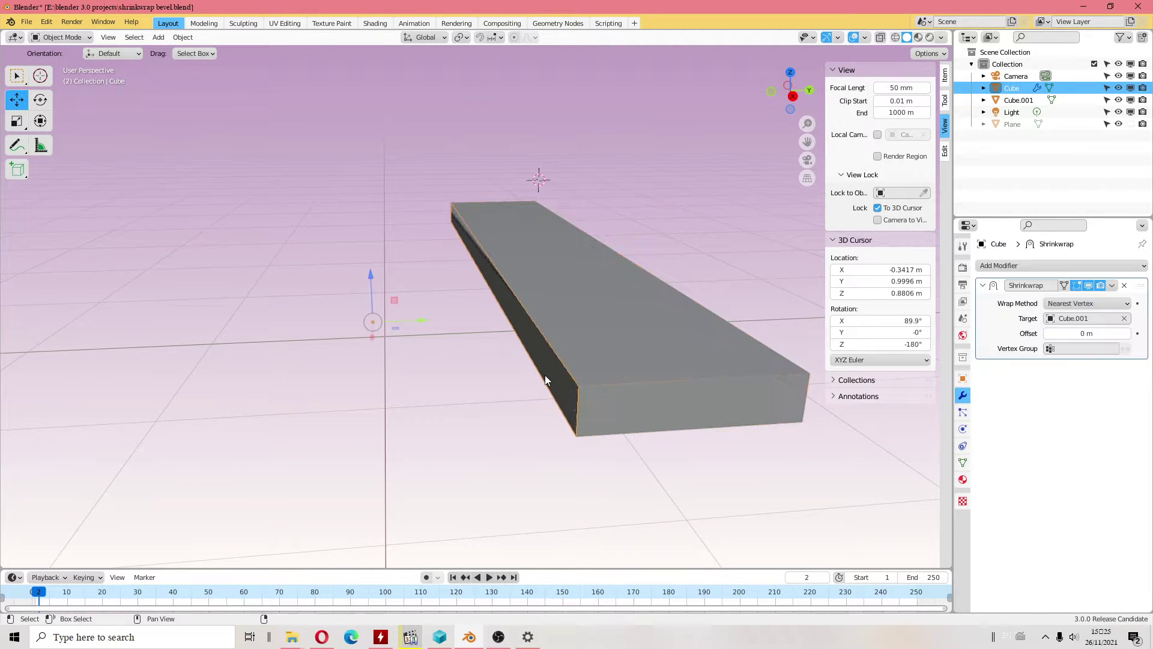
pyautogui.moveTo(1087, 333); pyautogui.dragTo(1129, 333)
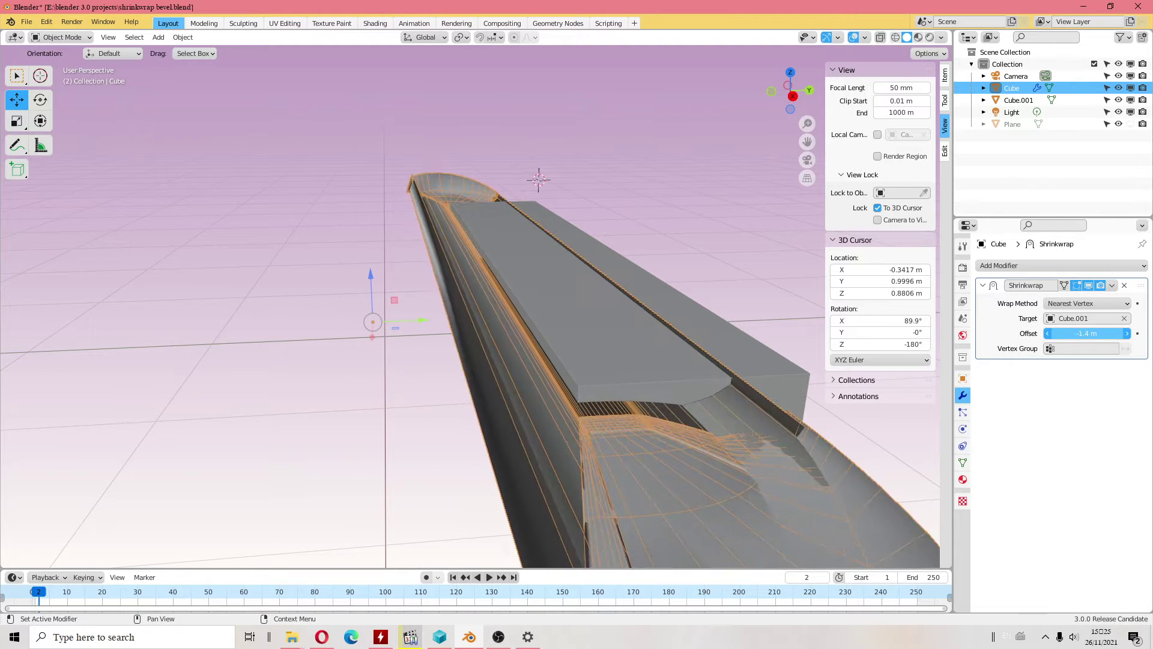
pyautogui.moveTo(745, 339)
pyautogui.mouseDown(button='middle')
pyautogui.moveTo(606, 340)
pyautogui.moveTo(586, 330)
pyautogui.mouseUp(button='middle')
# Step: Move the Cube.001 bar along the Y axis
pyautogui.click(586, 328)
pyautogui.press('g')
pyautogui.press('y')
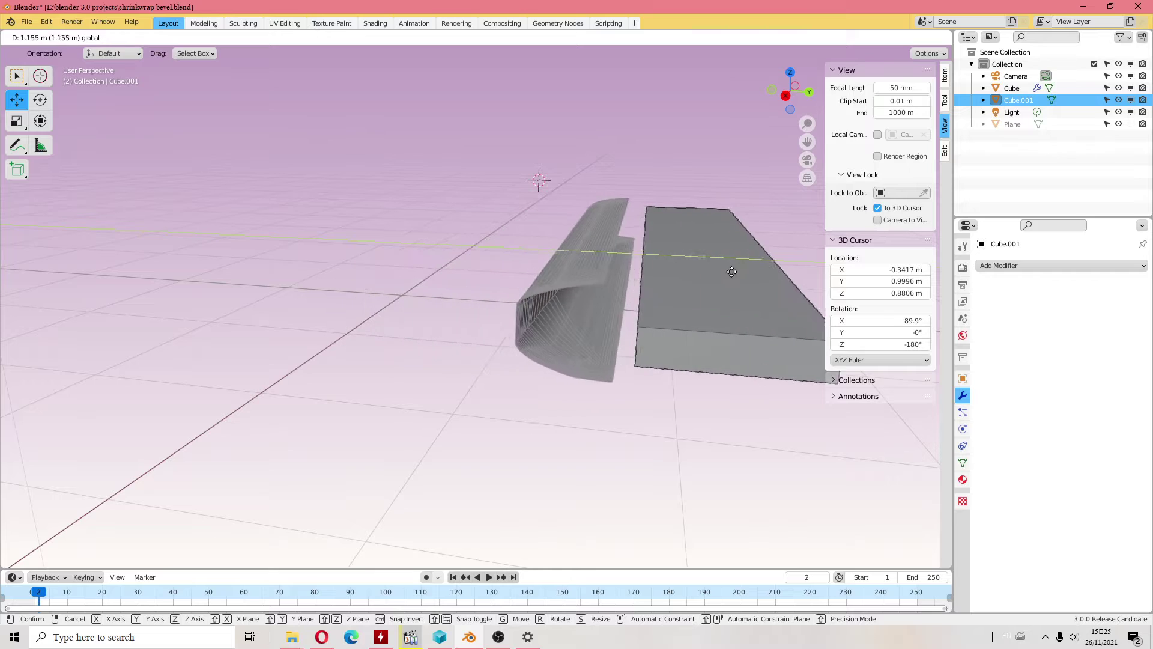
pyautogui.click(453, 247)
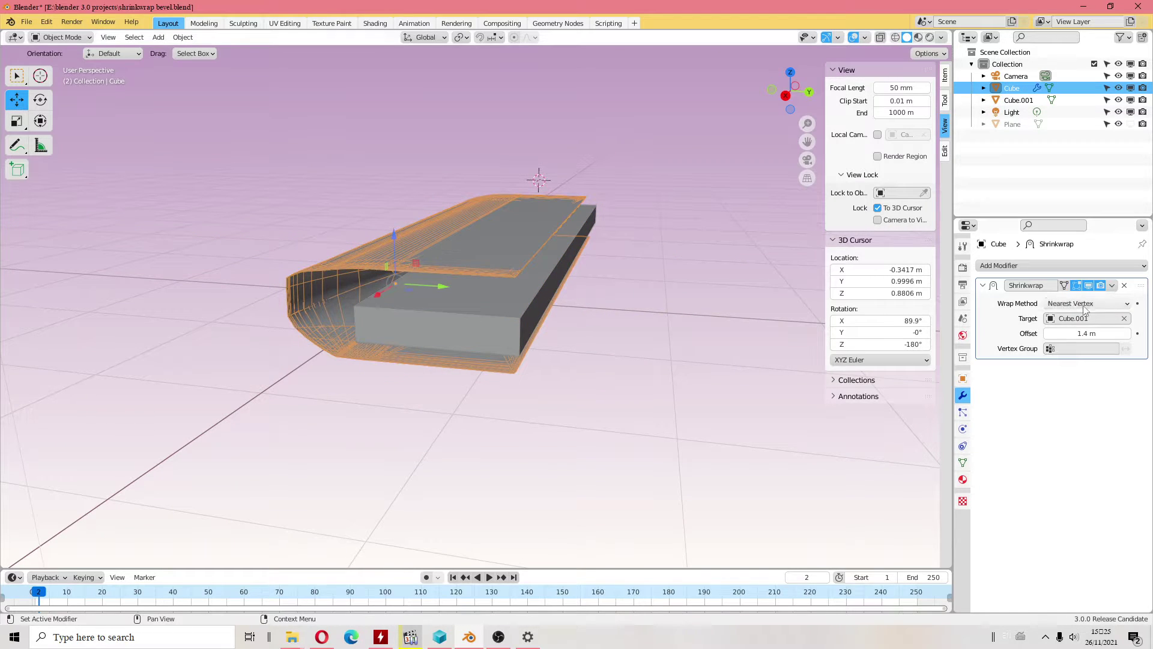
# Step: Switch the Shrinkwrap to Target Normal Project with Outside snapping
pyautogui.click(1081, 304)
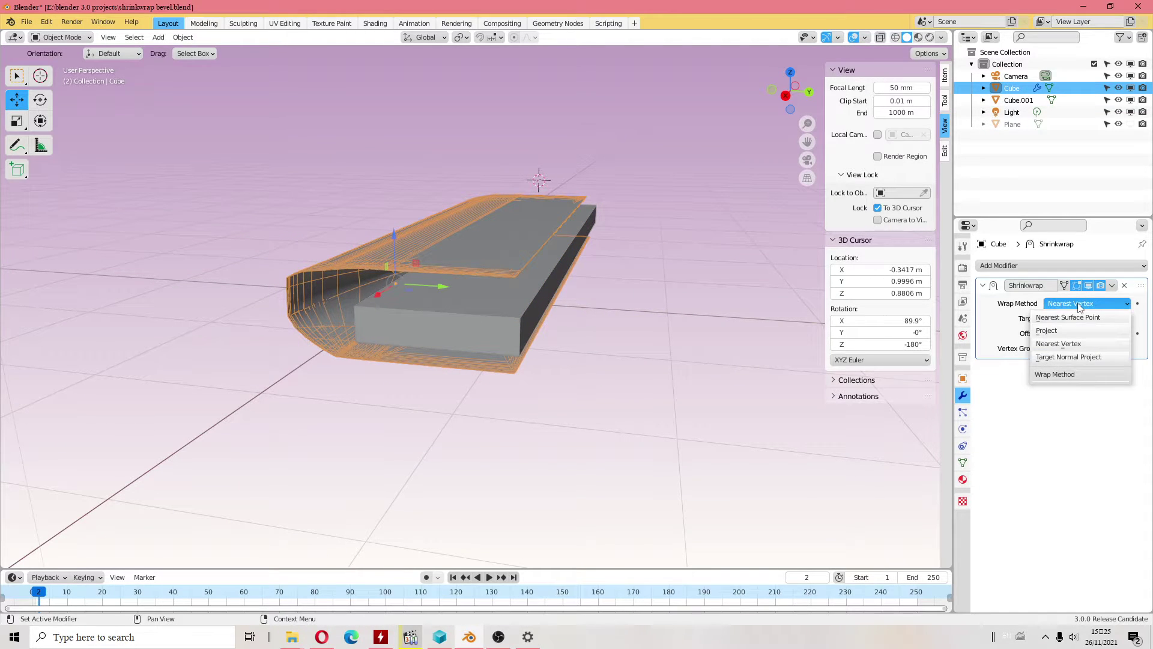
pyautogui.click(1065, 356)
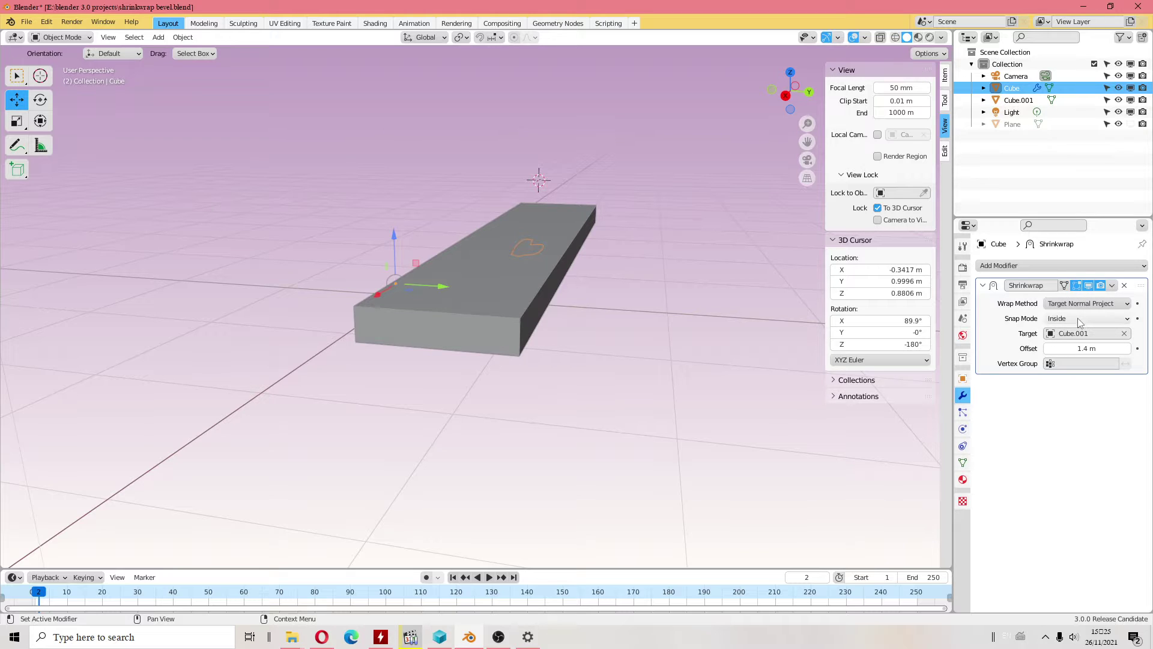
pyautogui.click(1081, 318)
pyautogui.click(1074, 358)
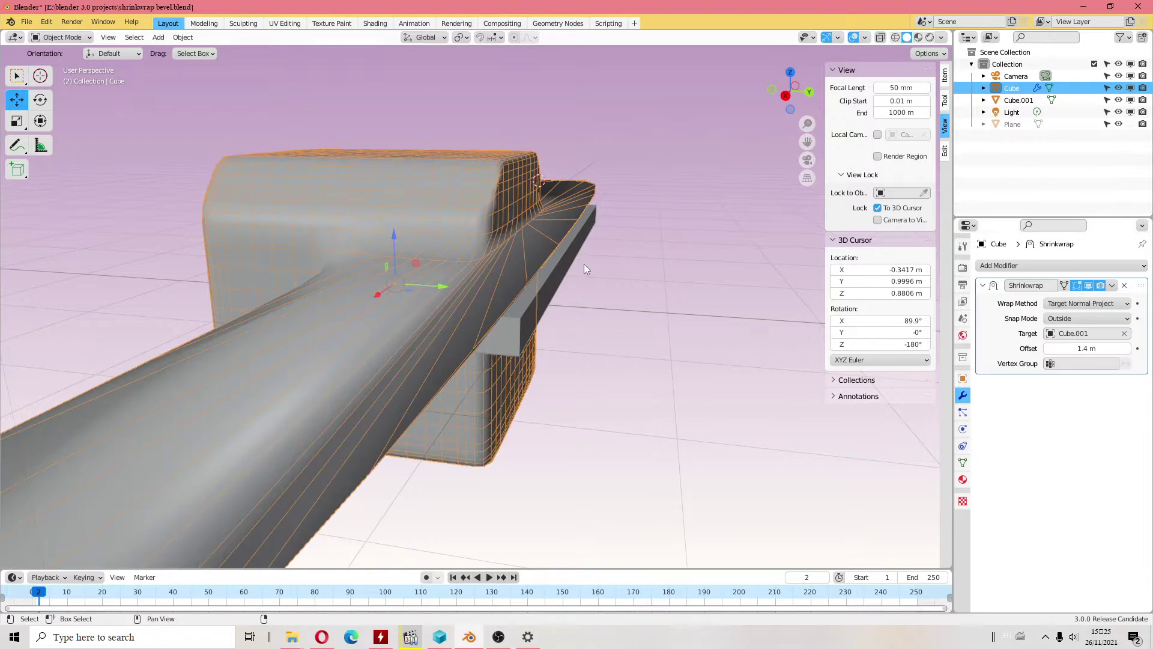
pyautogui.moveTo(584, 265)
pyautogui.mouseDown(button='middle')
pyautogui.moveTo(420, 229)
pyautogui.moveTo(533, 342)
pyautogui.mouseUp(button='middle')
pyautogui.click(423, 227)
pyautogui.hotkey('shift', 'space')
# Step: Scale the Cube.001 bar uniformly and remove the Cube's Shrinkwrap modifier
pyautogui.press('s')
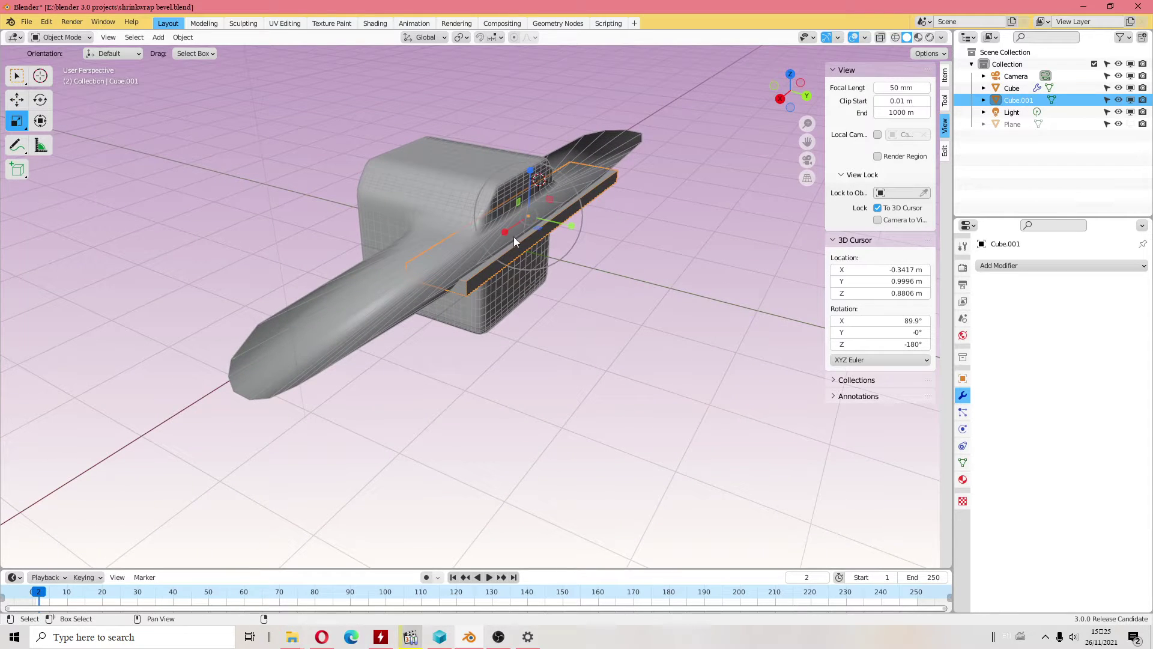
pyautogui.moveTo(514, 236); pyautogui.dragTo(499, 174)
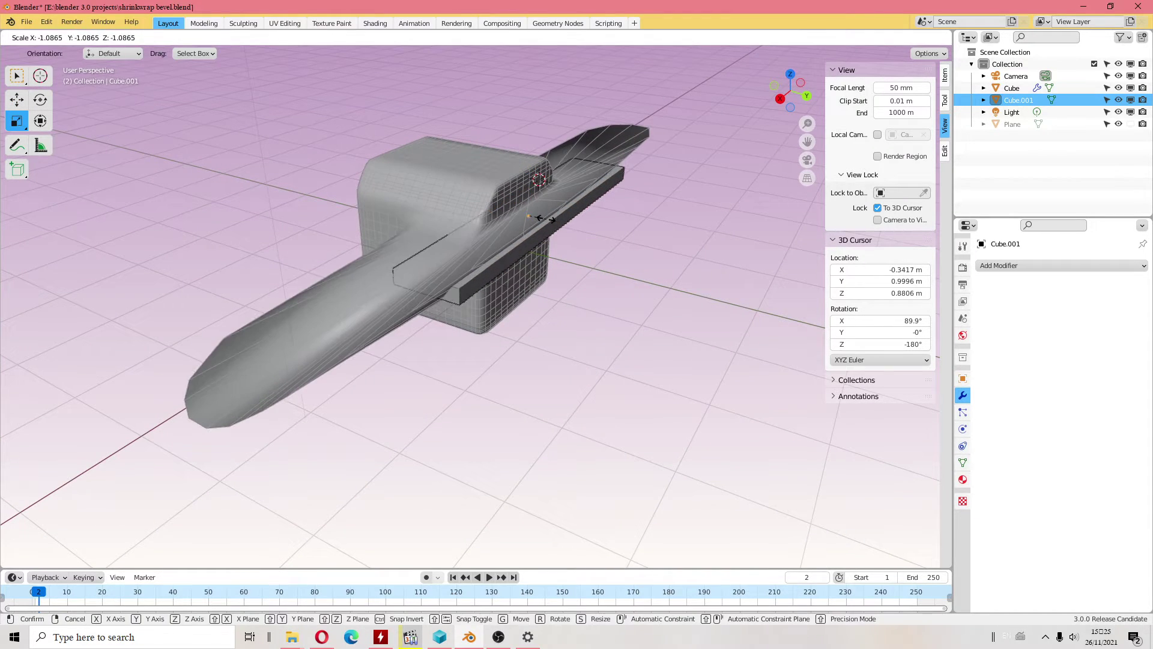
pyautogui.click(444, 172)
pyautogui.click(1124, 285)
# Step: Delete the Cube.001 slab
pyautogui.scroll(3, 563, 229)
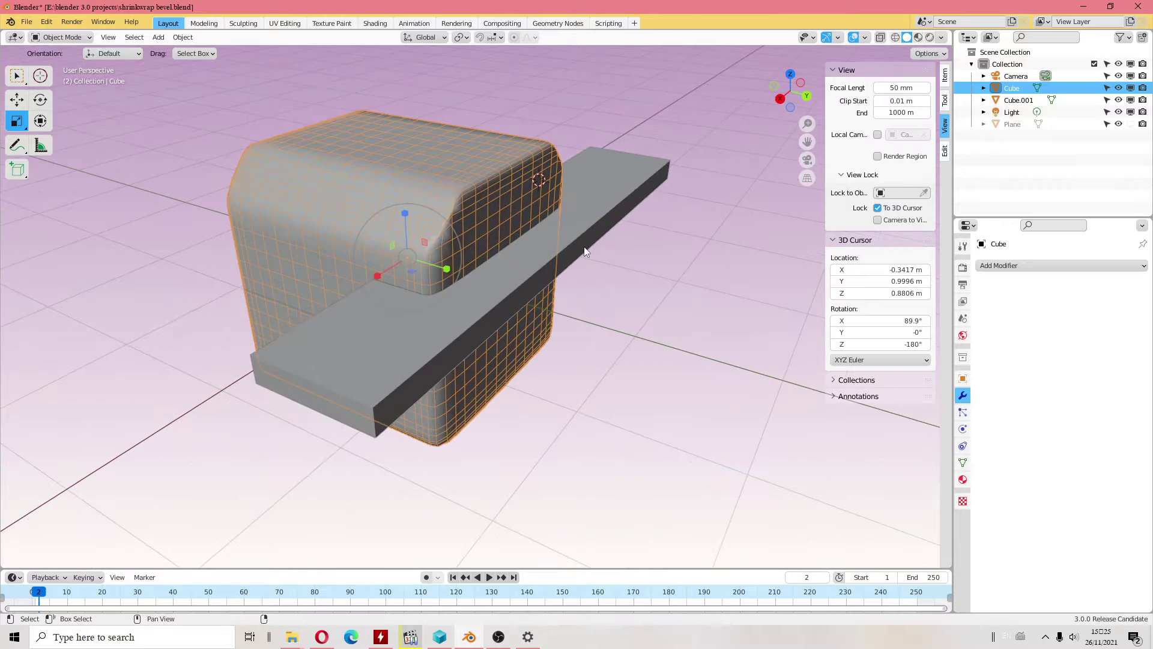
pyautogui.moveTo(564, 228)
pyautogui.mouseDown(button='middle')
pyautogui.moveTo(603, 298)
pyautogui.moveTo(593, 269)
pyautogui.moveTo(617, 268)
pyautogui.moveTo(545, 223)
pyautogui.mouseUp(button='middle')
pyautogui.click(581, 221)
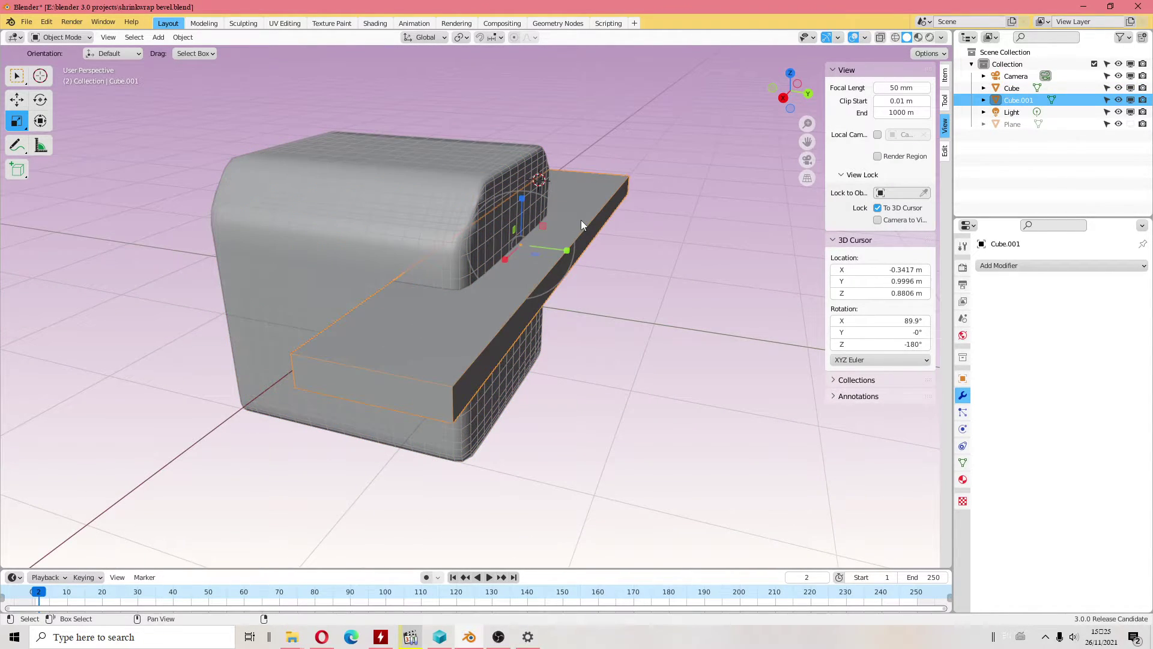
pyautogui.press('Delete')
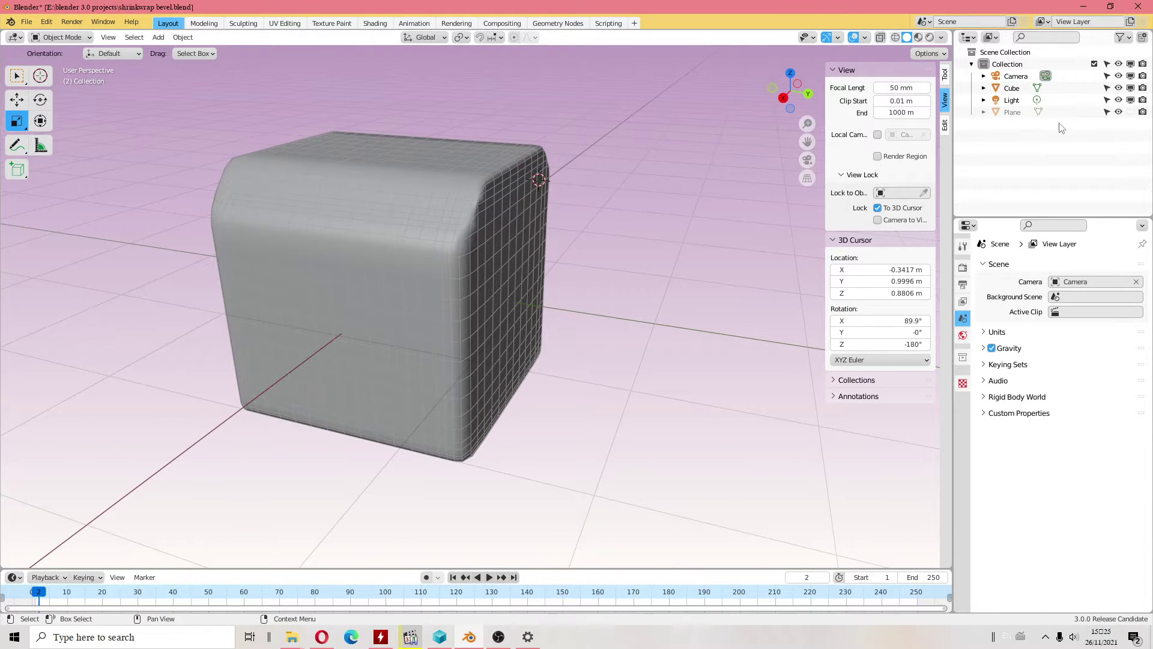
# Step: Unhide the Plane and rotate it upright about the X axis
pyautogui.click(1131, 113)
pyautogui.moveTo(647, 182)
pyautogui.mouseDown(button='middle')
pyautogui.moveTo(576, 359)
pyautogui.moveTo(529, 352)
pyautogui.moveTo(715, 287)
pyautogui.moveTo(665, 340)
pyautogui.moveTo(662, 324)
pyautogui.mouseUp(button='middle')
pyautogui.click(715, 287)
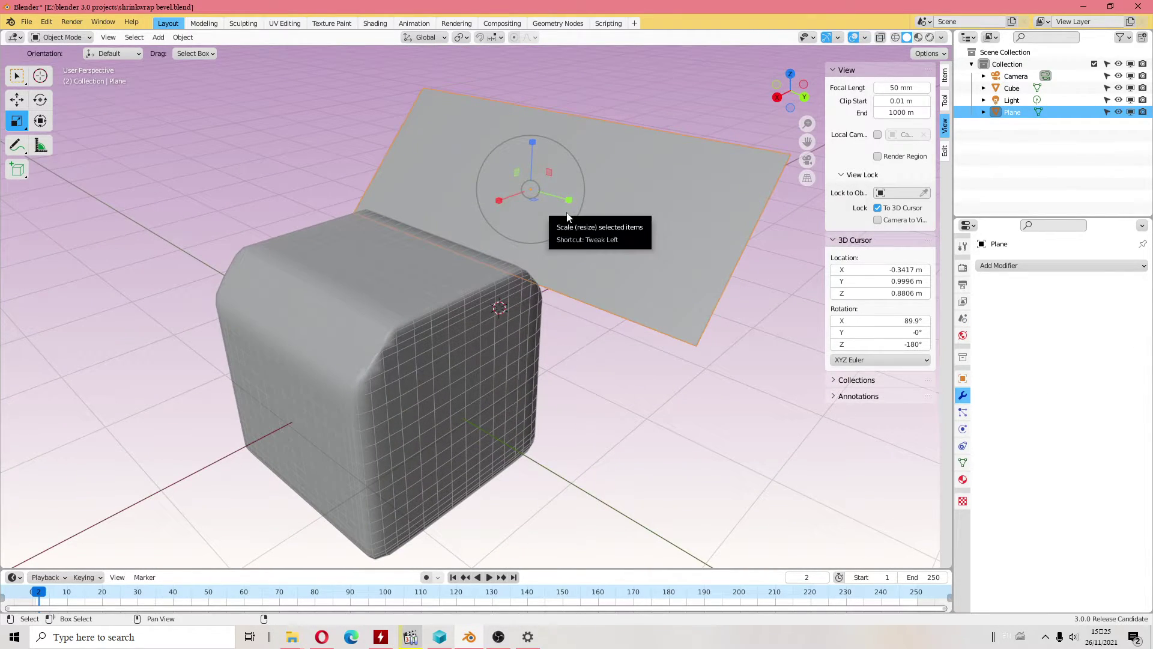
pyautogui.hotkey('shift', 'space')
pyautogui.press('r')
pyautogui.moveTo(557, 203)
pyautogui.mouseDown()
pyautogui.moveTo(511, 198)
pyautogui.moveTo(521, 202)
pyautogui.mouseUp()
pyautogui.moveTo(582, 174); pyautogui.dragTo(544, 147)
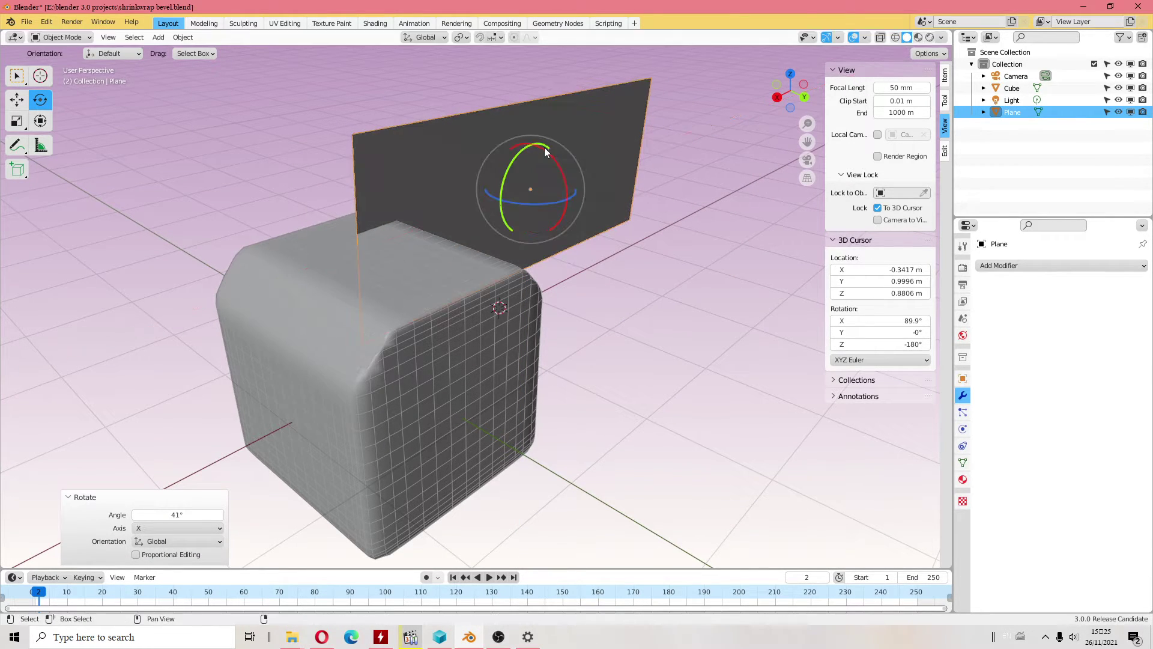
pyautogui.hotkey('shift', 'space')
# Step: Move the Plane beside the cube along Y and X, lowering it to Z -0.58604 m
pyautogui.press('g')
pyautogui.moveTo(553, 190); pyautogui.dragTo(725, 330)
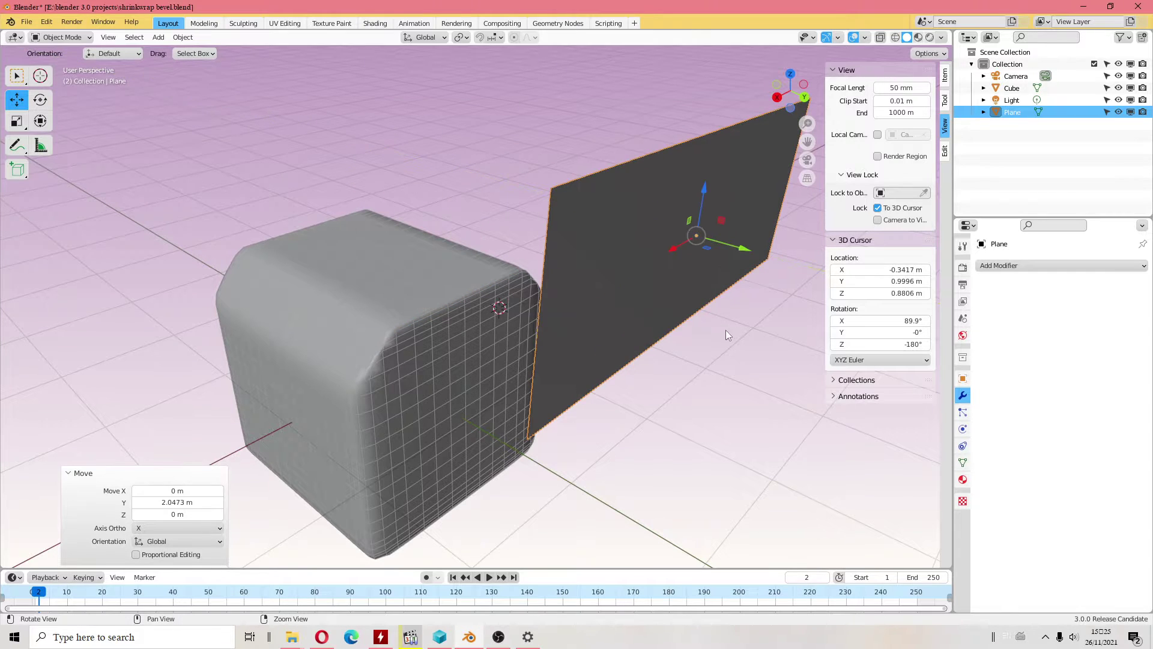
pyautogui.moveTo(725, 330); pyautogui.dragTo(610, 205, button='middle')
pyautogui.moveTo(531, 174); pyautogui.dragTo(424, 284)
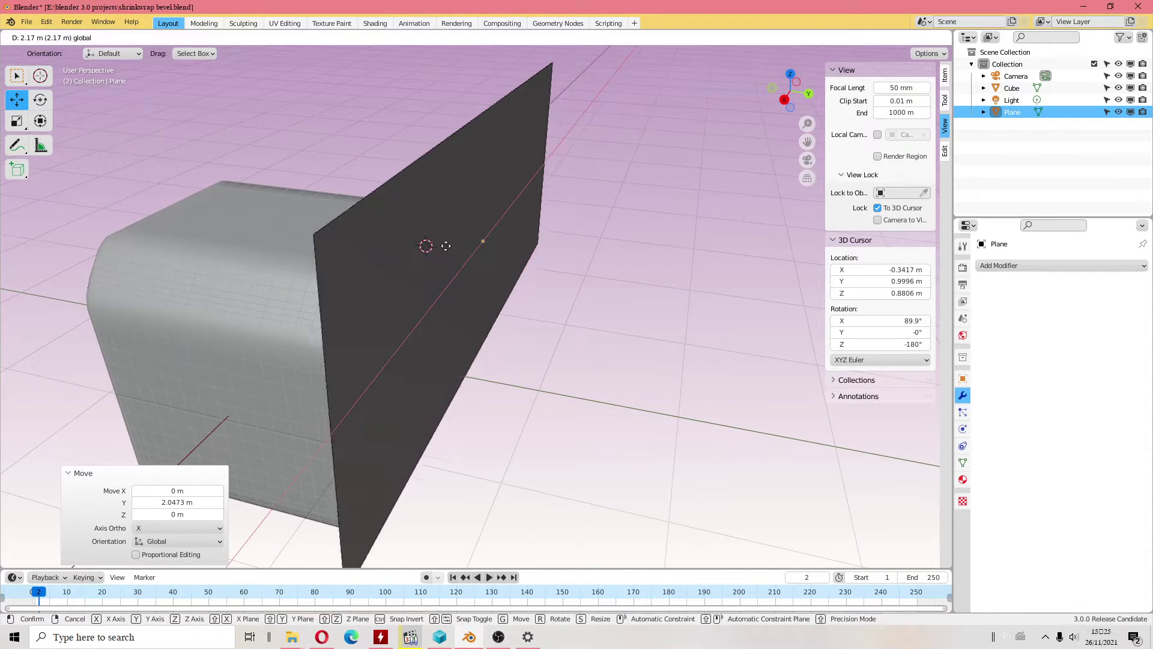
pyautogui.moveTo(424, 284)
pyautogui.mouseDown(button='middle')
pyautogui.moveTo(481, 328)
pyautogui.moveTo(470, 222)
pyautogui.mouseUp(button='middle')
pyautogui.moveTo(469, 221); pyautogui.dragTo(507, 328)
pyautogui.moveTo(507, 328); pyautogui.dragTo(517, 330, button='middle')
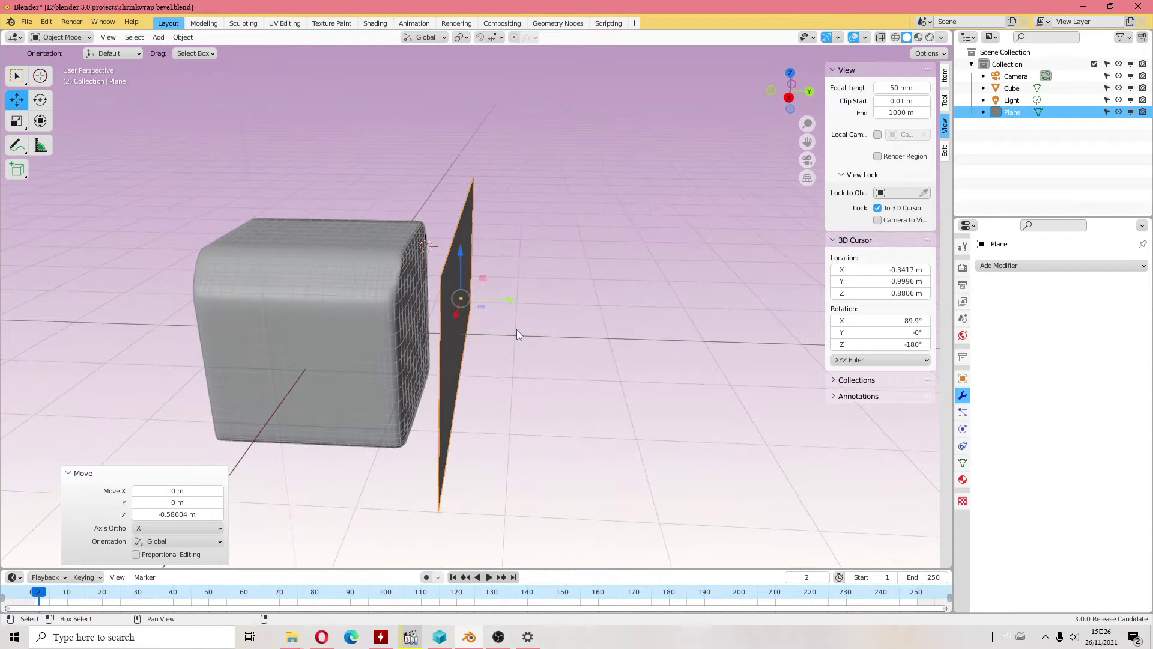
# Step: Tilt the Plane 1.88° around the X axis
pyautogui.hotkey('shift', 'space')
pyautogui.press('r')
pyautogui.moveTo(488, 271); pyautogui.dragTo(553, 380)
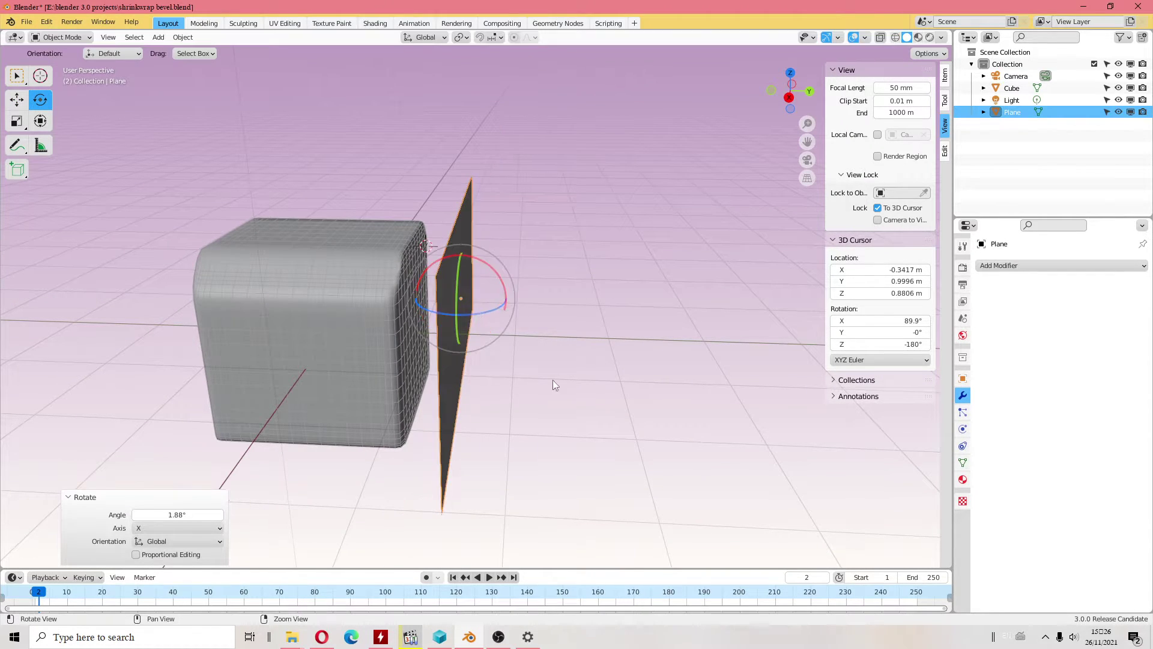
pyautogui.moveTo(552, 379); pyautogui.dragTo(572, 376, button='middle')
pyautogui.scroll(3, 572, 376)
pyautogui.moveTo(411, 332)
pyautogui.mouseDown(button='middle')
pyautogui.moveTo(309, 355)
pyautogui.moveTo(300, 341)
pyautogui.moveTo(298, 359)
pyautogui.moveTo(354, 335)
pyautogui.moveTo(345, 318)
pyautogui.mouseUp(button='middle')
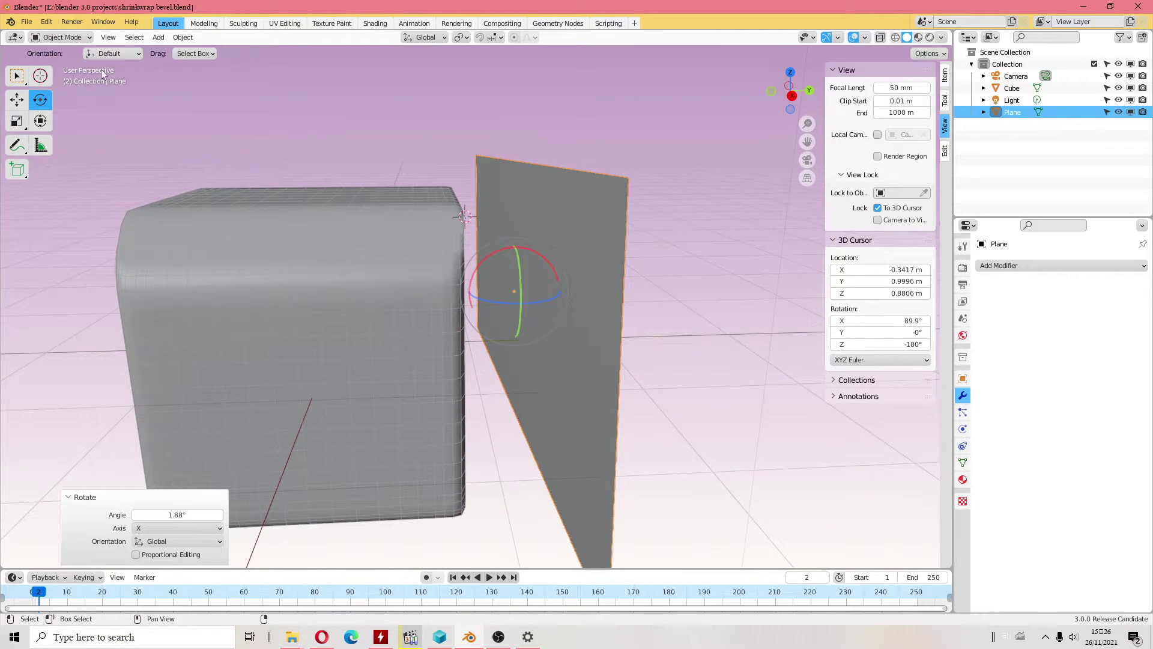
# Step: Add 7 loop cuts across the Plane in Edit Mode, then return to Object Mode
pyautogui.click(60, 37)
pyautogui.click(54, 60)
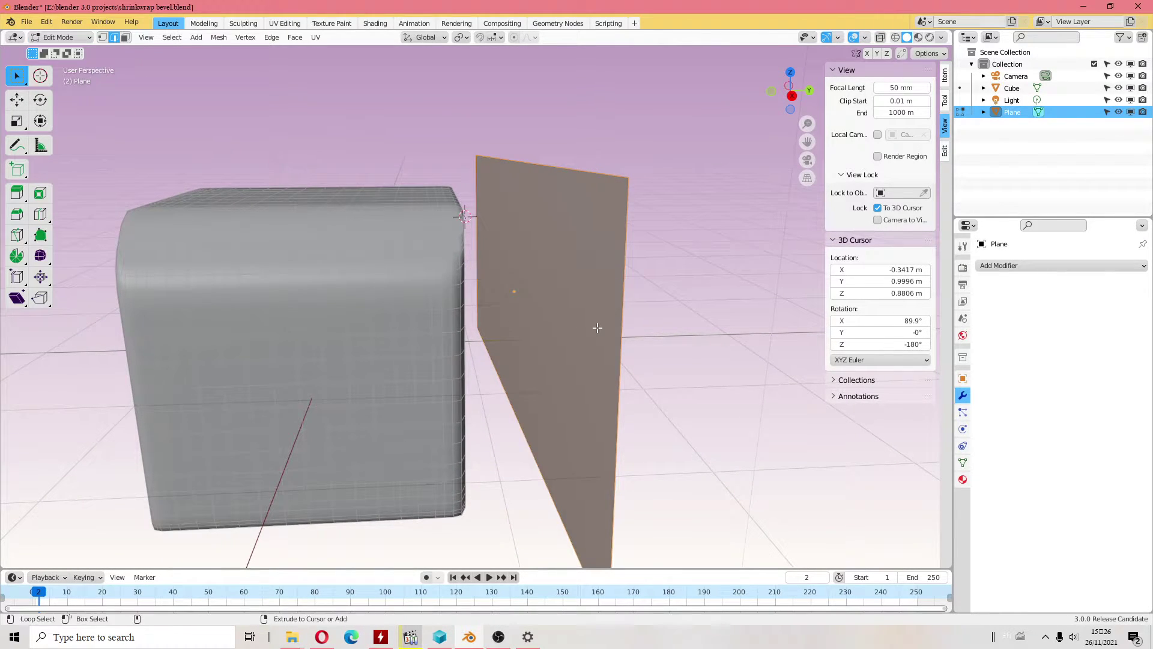
pyautogui.click(616, 347)
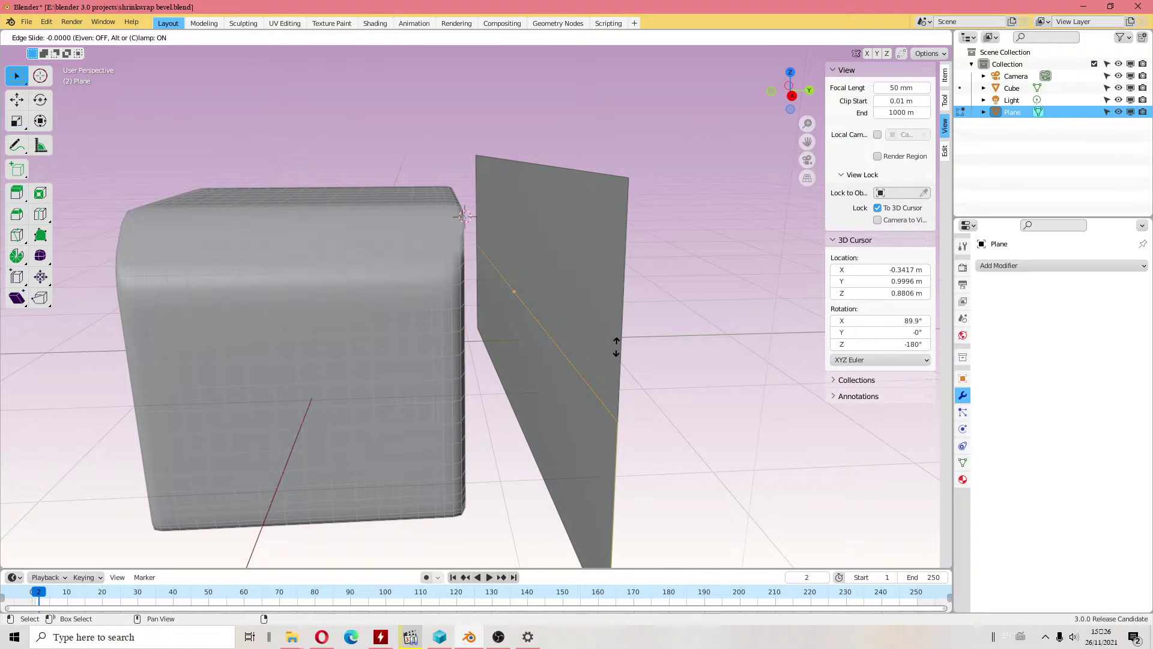
pyautogui.click(616, 311)
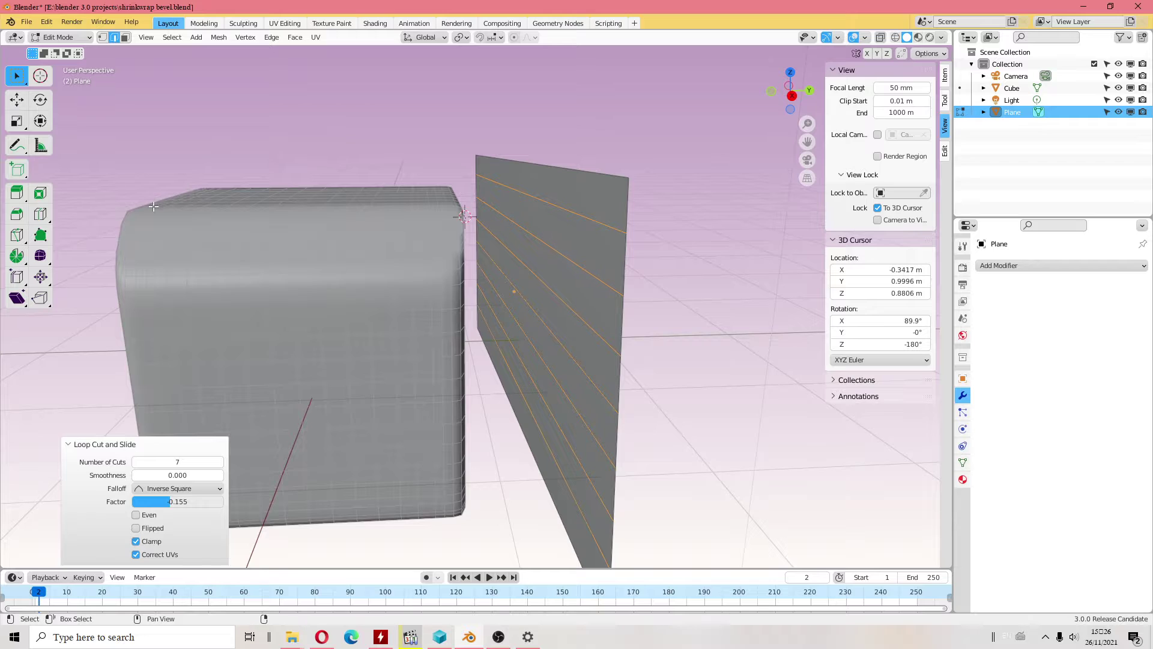
pyautogui.click(60, 37)
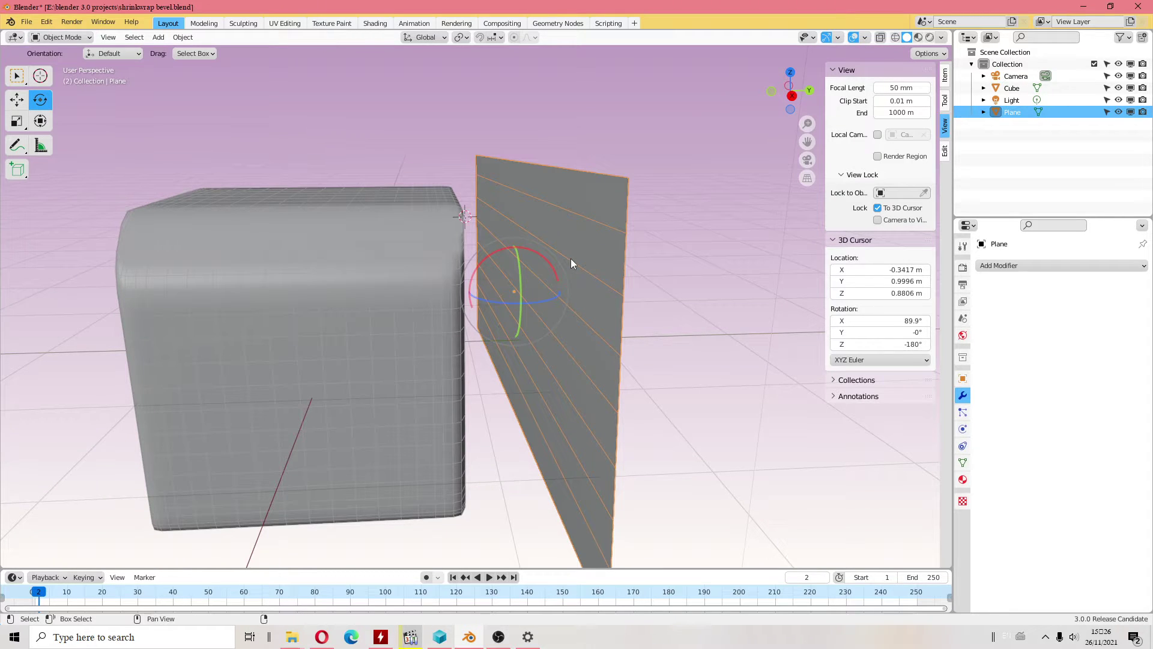
# Step: Turn the Plane toward the rounded Cube and re-enter Edit Mode
pyautogui.hotkey('shift', 'space')
pyautogui.press('g')
pyautogui.moveTo(571, 263); pyautogui.dragTo(658, 332, button='middle')
pyautogui.moveTo(412, 212); pyautogui.dragTo(633, 339, button='middle')
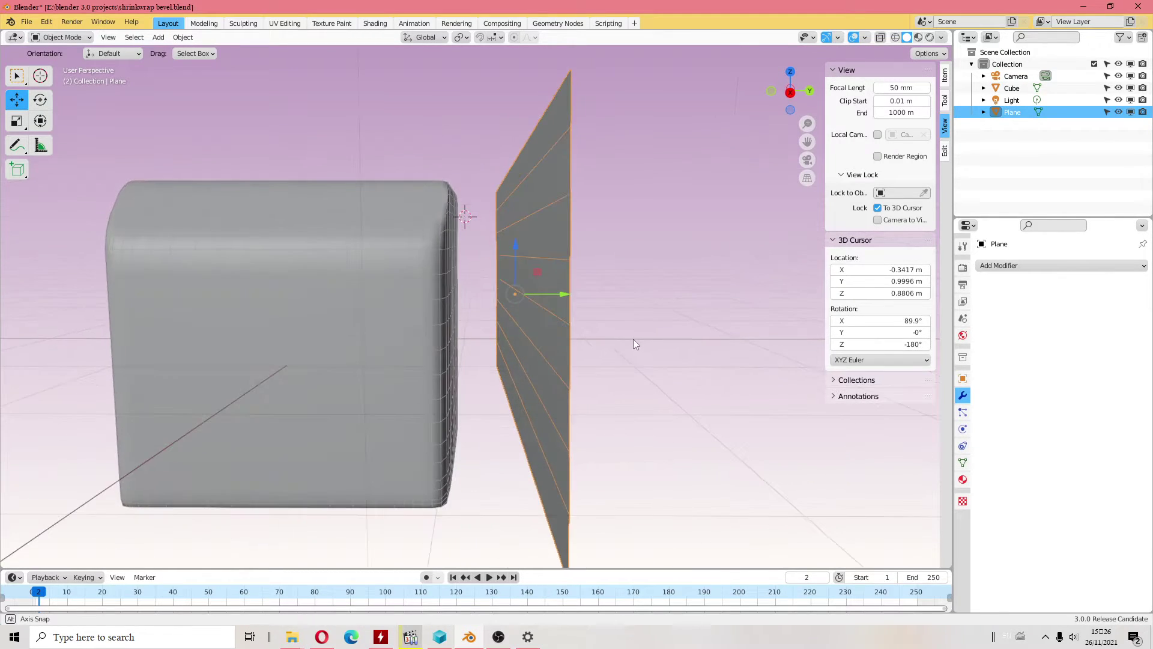
pyautogui.click(69, 40)
pyautogui.click(56, 65)
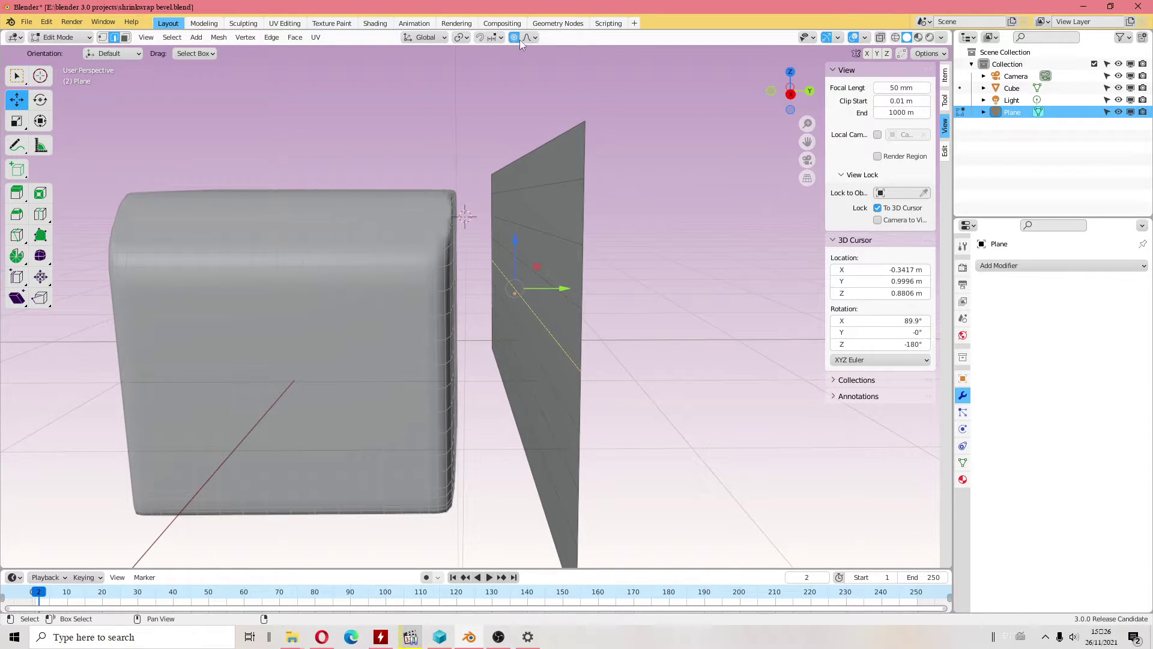
# Step: Bend the Plane's middle toward the cube with a proportional-editing pull
pyautogui.moveTo(551, 288); pyautogui.dragTo(524, 288)
pyautogui.scroll(2, 516, 289)
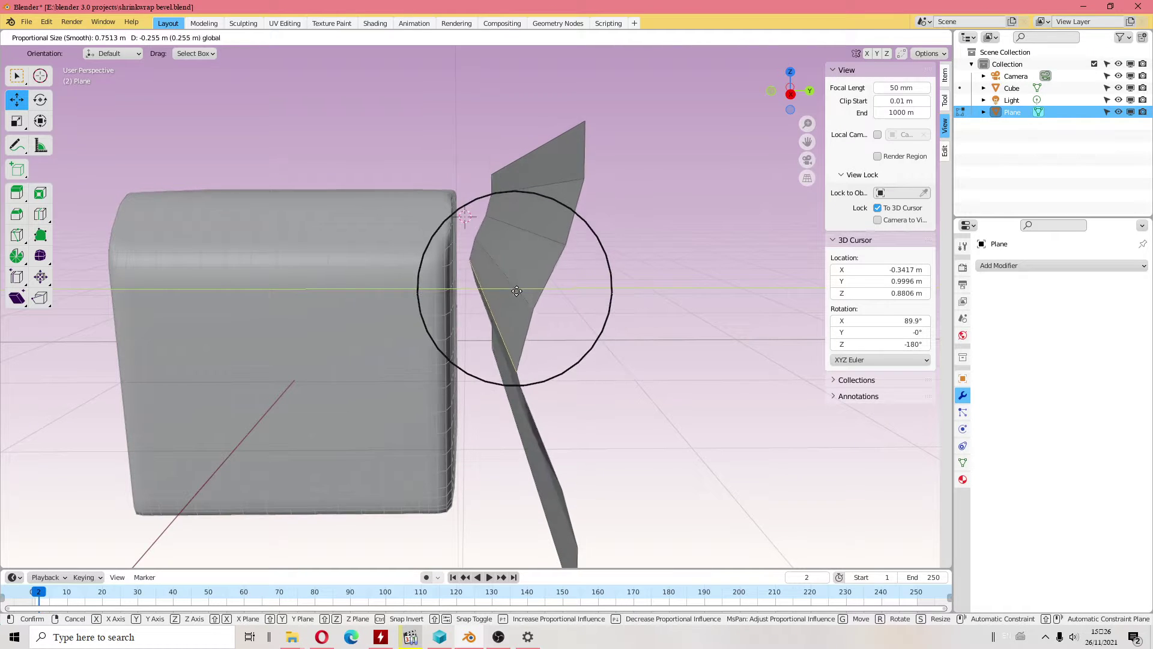
pyautogui.scroll(1, 508, 290)
pyautogui.scroll(1, 502, 292)
pyautogui.scroll(2, 489, 290)
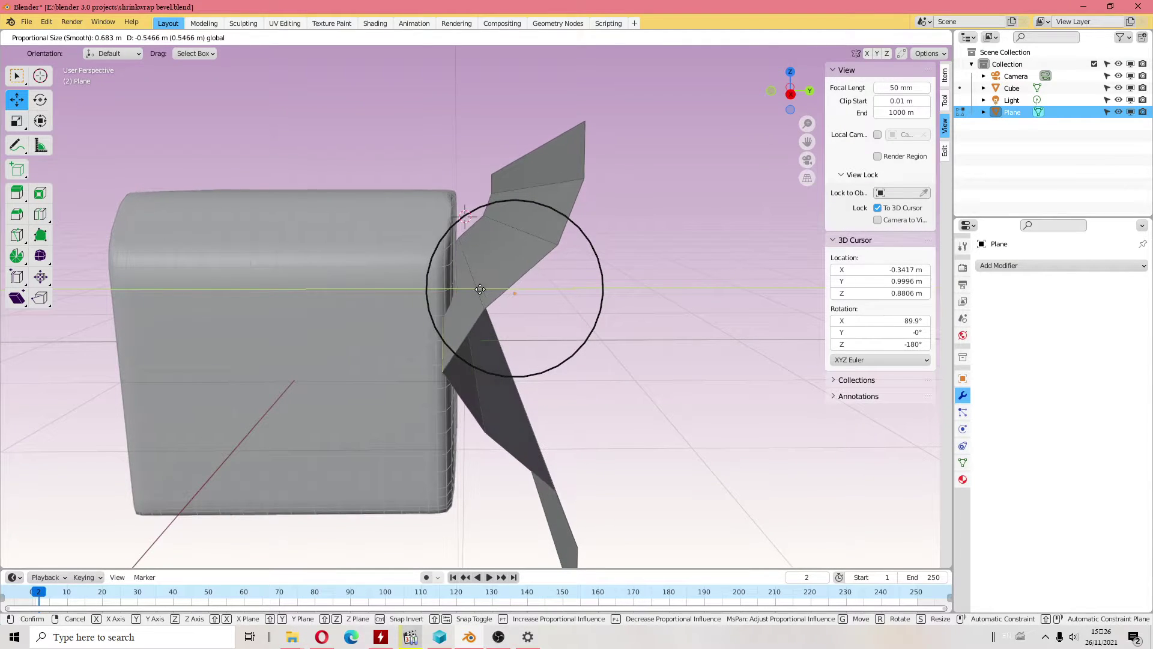
pyautogui.moveTo(492, 291)
pyautogui.mouseDown()
pyautogui.moveTo(463, 289)
pyautogui.moveTo(479, 262)
pyautogui.moveTo(453, 267)
pyautogui.mouseUp()
# Step: Slide a selected edge along the folded strip
pyautogui.click(469, 275)
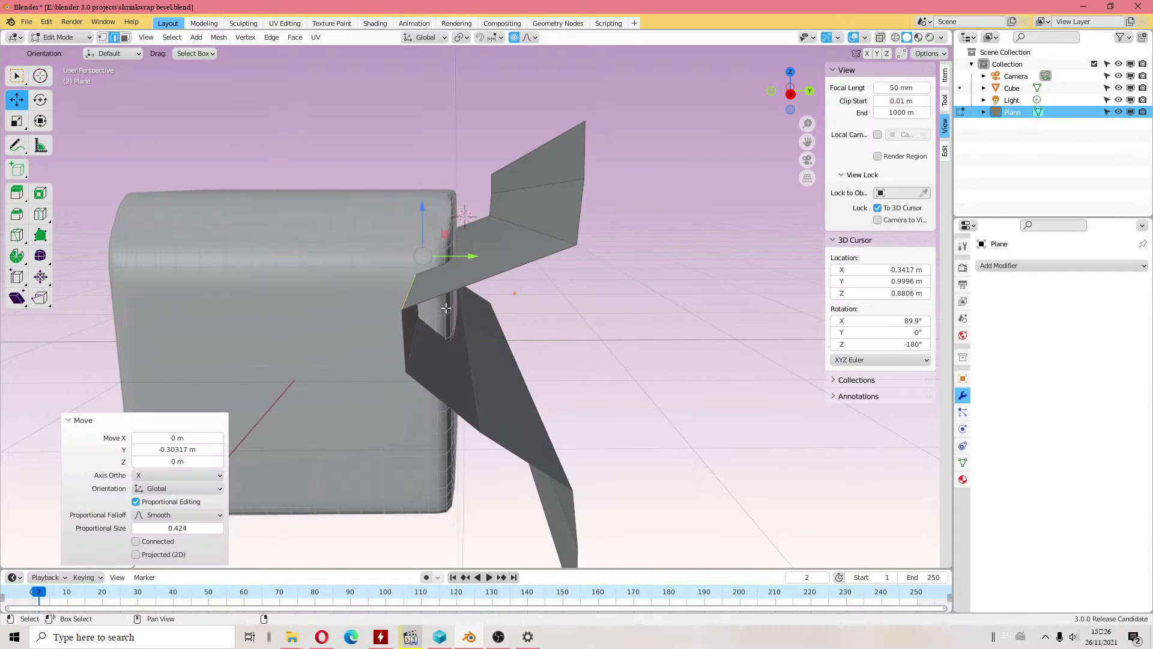
pyautogui.click(410, 327)
pyautogui.moveTo(405, 329); pyautogui.dragTo(528, 424, button='middle')
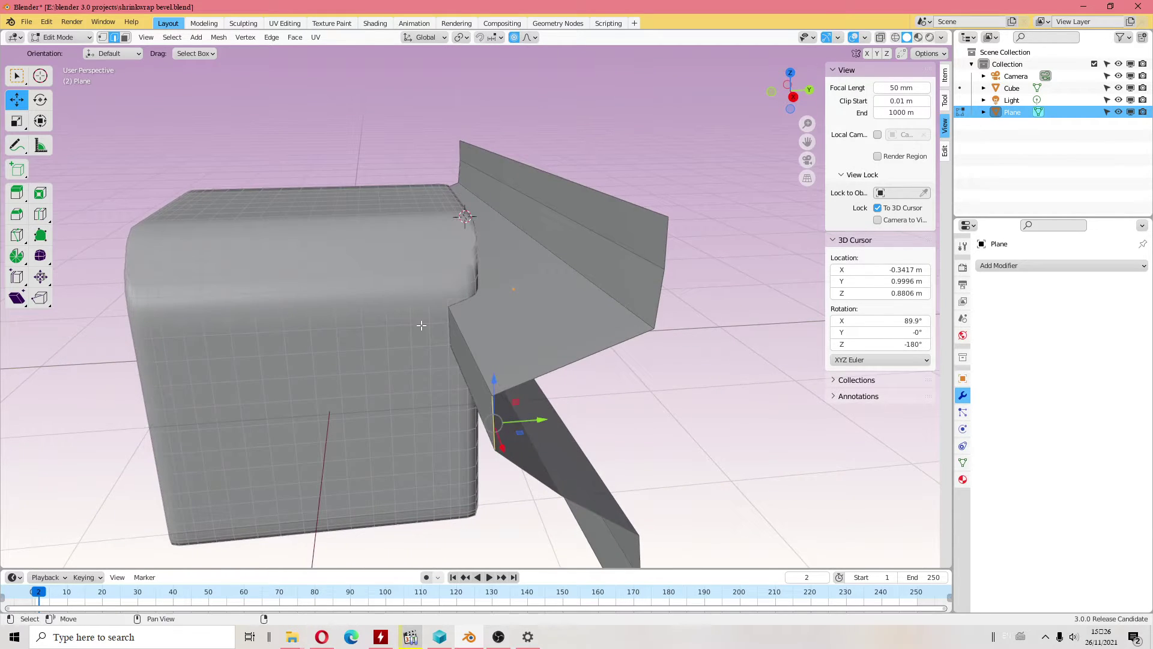
pyautogui.moveTo(421, 325); pyautogui.dragTo(515, 408, button='middle')
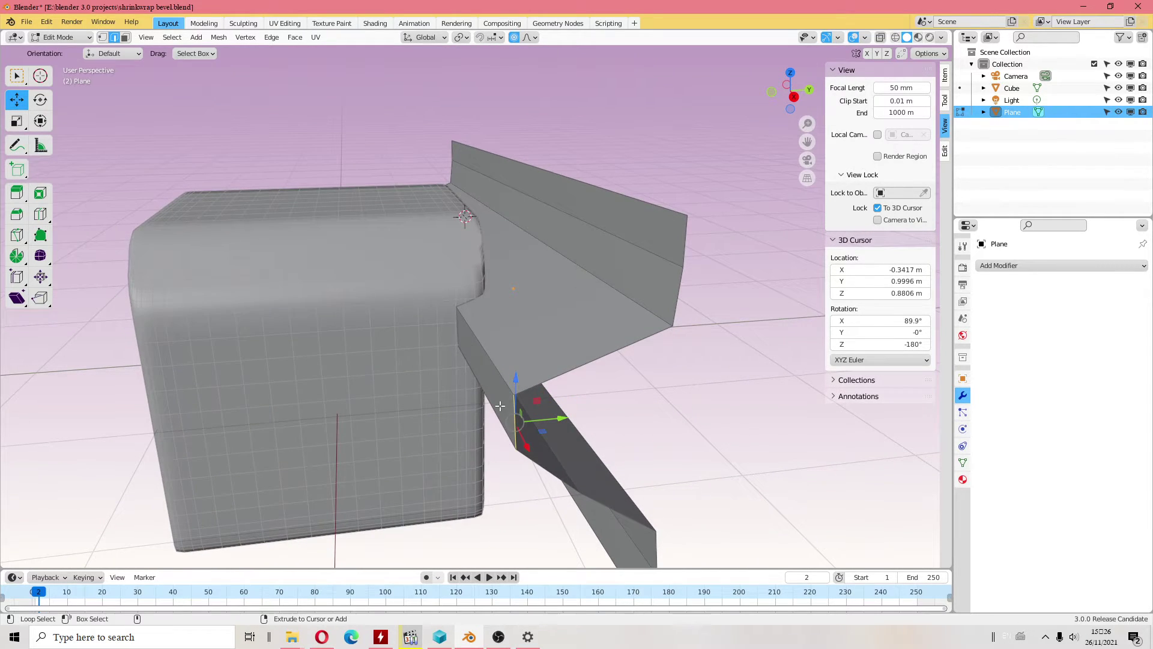
pyautogui.press('g')
pyautogui.press('g')
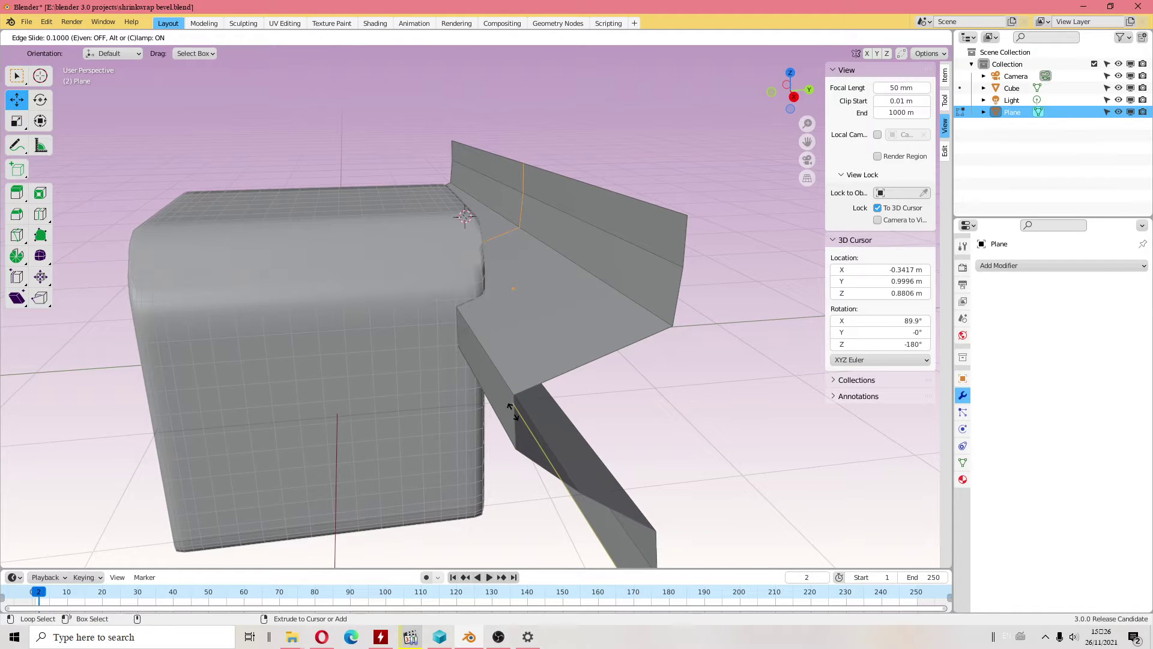
pyautogui.click(550, 427)
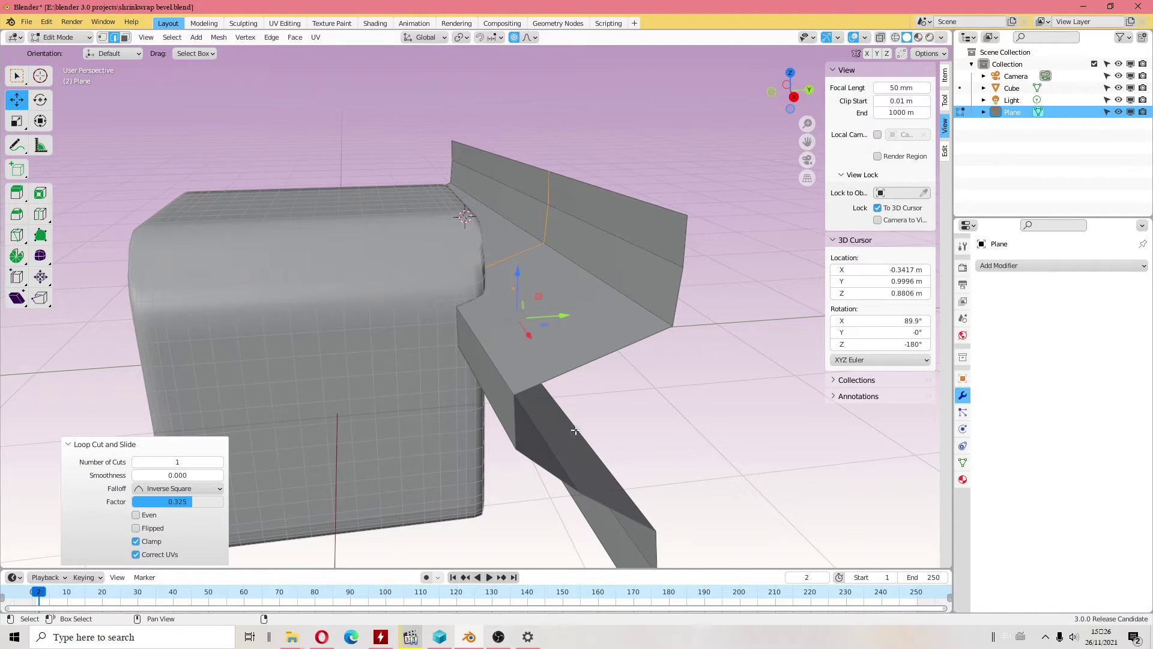
# Step: Add one more edge loop, move it -0.095582 m on Y, and exit to Object Mode
pyautogui.click(510, 418)
pyautogui.moveTo(457, 264); pyautogui.dragTo(444, 273)
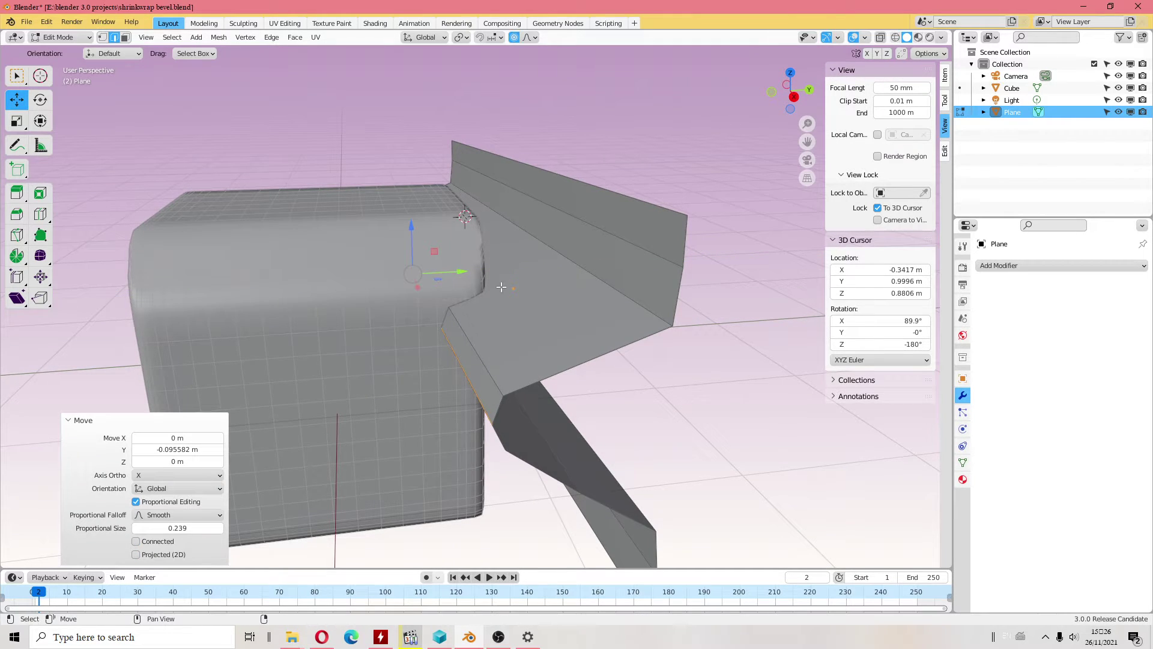
pyautogui.click(60, 38)
pyautogui.moveTo(646, 438)
pyautogui.mouseDown(button='middle')
pyautogui.moveTo(633, 412)
pyautogui.moveTo(609, 422)
pyautogui.moveTo(628, 431)
pyautogui.moveTo(560, 428)
pyautogui.moveTo(630, 436)
pyautogui.moveTo(388, 356)
pyautogui.mouseUp(button='middle')
# Step: Give the cube a Shrinkwrap modifier in Inside snap mode targeting the Plane
pyautogui.click(388, 355)
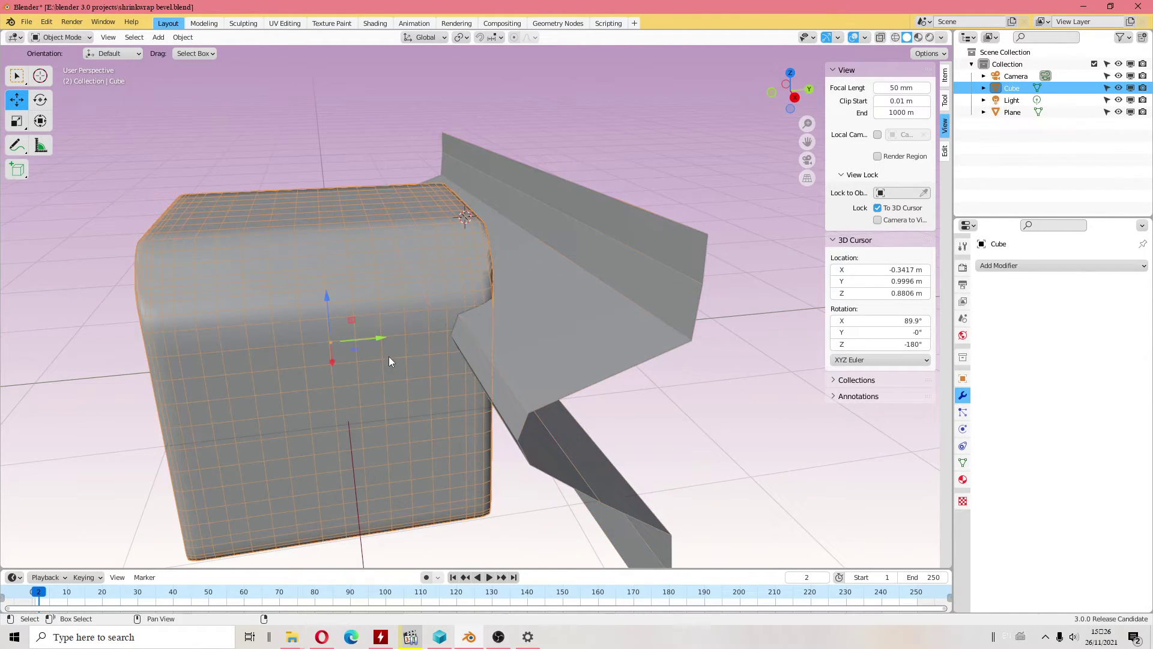
pyautogui.click(1006, 266)
pyautogui.click(1025, 268)
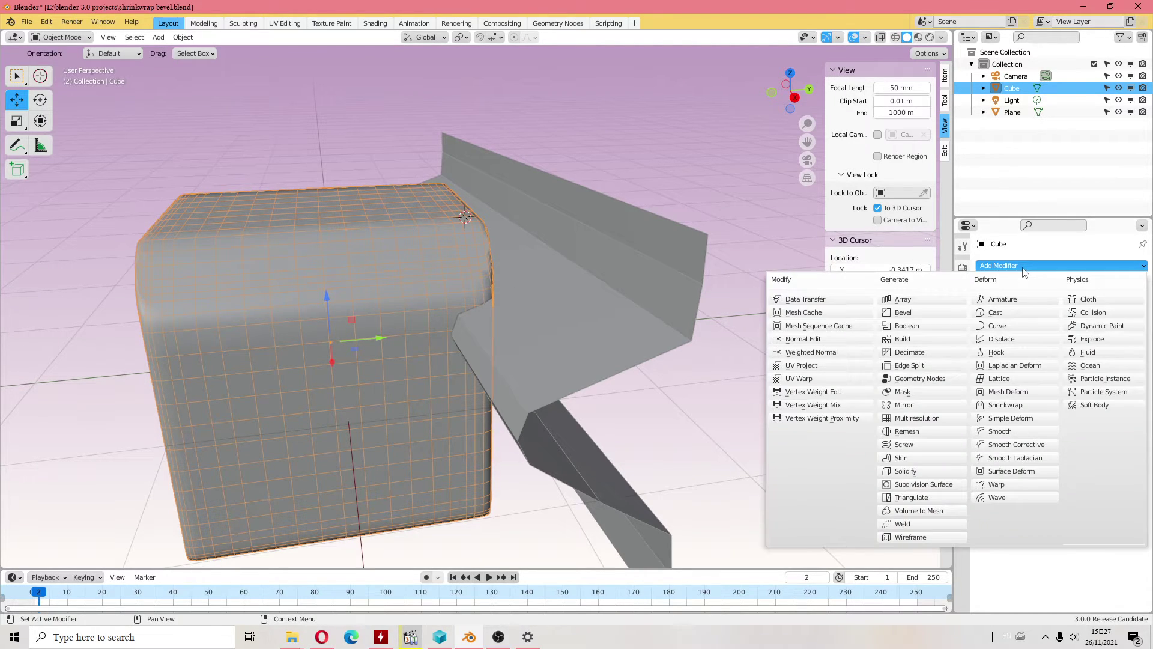
pyautogui.click(1014, 406)
pyautogui.click(1086, 320)
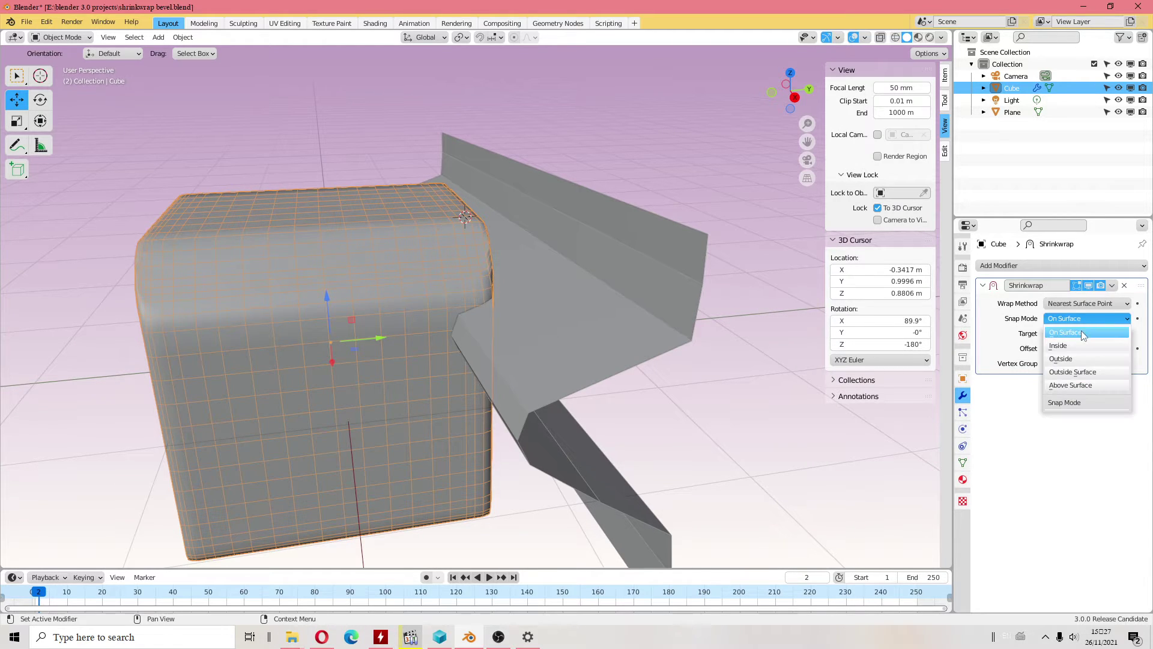
pyautogui.click(1075, 349)
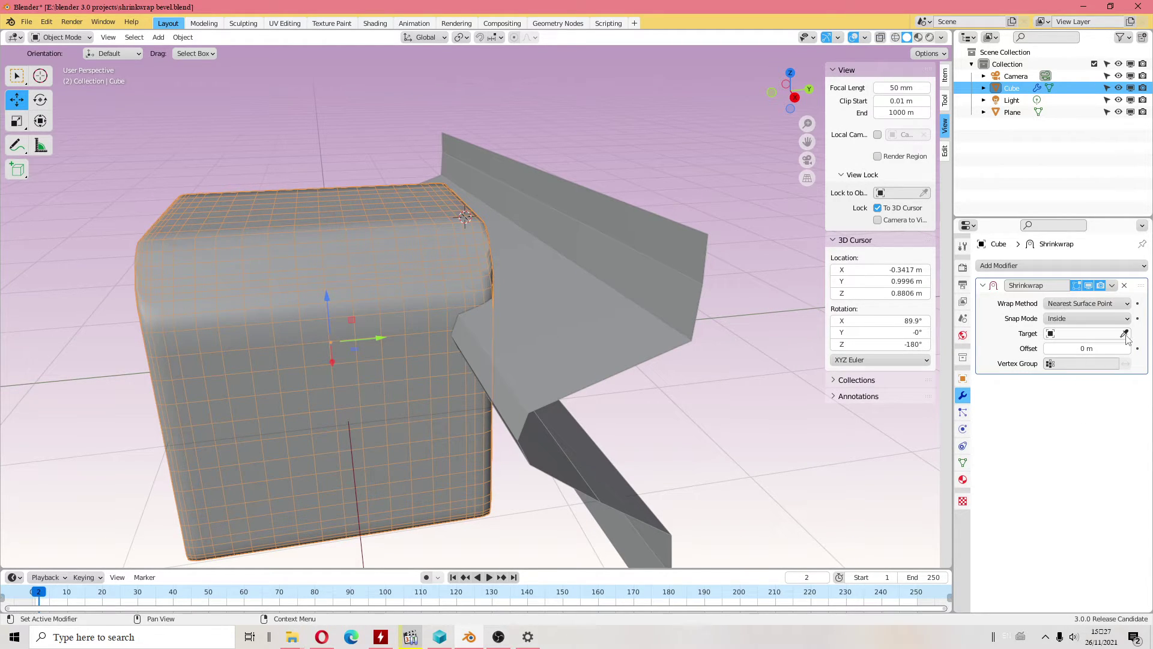
pyautogui.click(666, 285)
# Step: Move the cube along Y into the plane, settling at Y 1.5215 m
pyautogui.moveTo(530, 406)
pyautogui.mouseDown(button='middle')
pyautogui.moveTo(561, 363)
pyautogui.moveTo(451, 377)
pyautogui.moveTo(506, 379)
pyautogui.mouseUp(button='middle')
pyautogui.moveTo(349, 326); pyautogui.dragTo(659, 386)
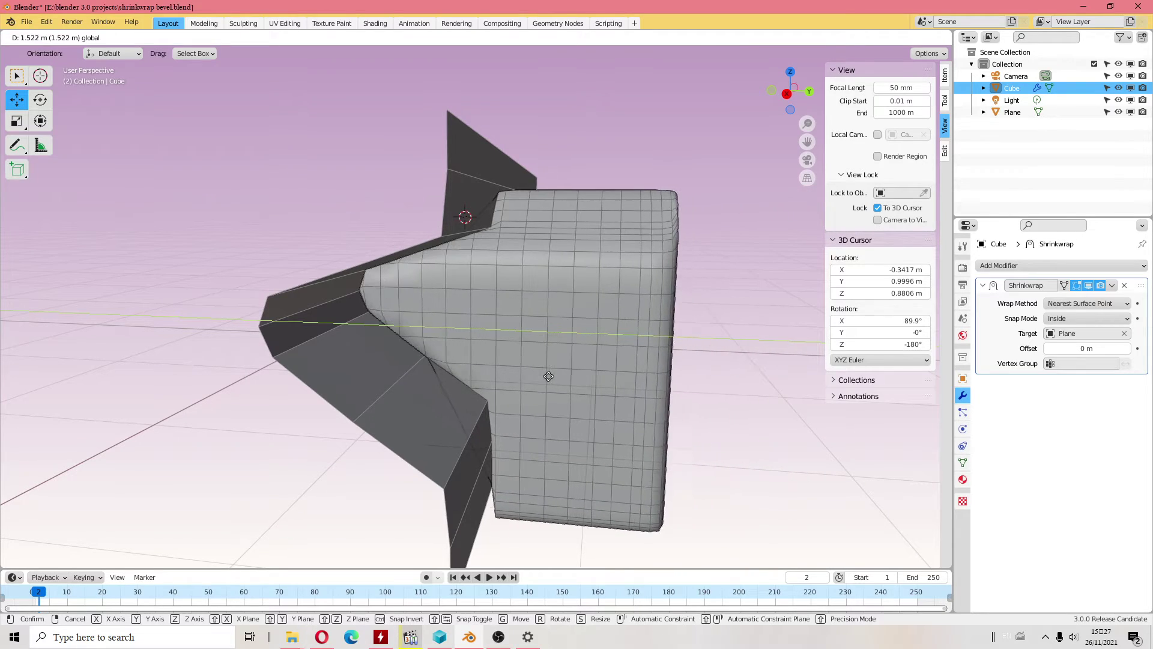
pyautogui.moveTo(659, 386); pyautogui.dragTo(405, 395)
pyautogui.moveTo(449, 397); pyautogui.dragTo(385, 385, button='middle')
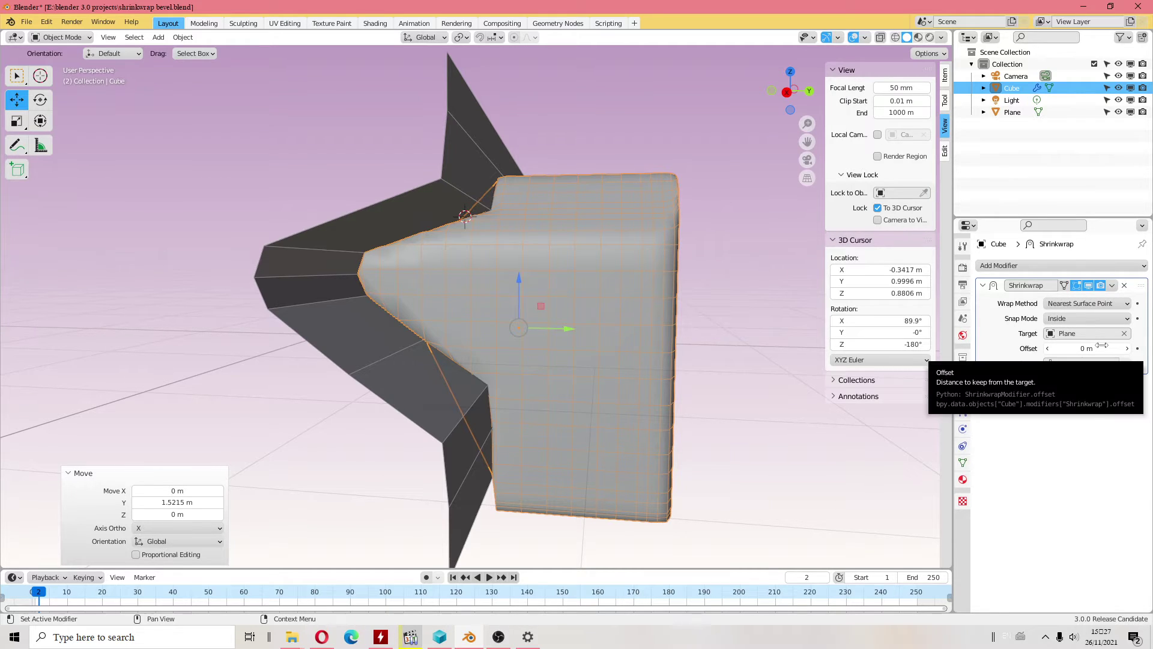
# Step: Increase the shrinkwrap offset from -0.05 m to -0.28 m and inspect the result
pyautogui.moveTo(1102, 345)
pyautogui.mouseDown()
pyautogui.moveTo(1075, 346)
pyautogui.moveTo(1088, 346)
pyautogui.mouseUp()
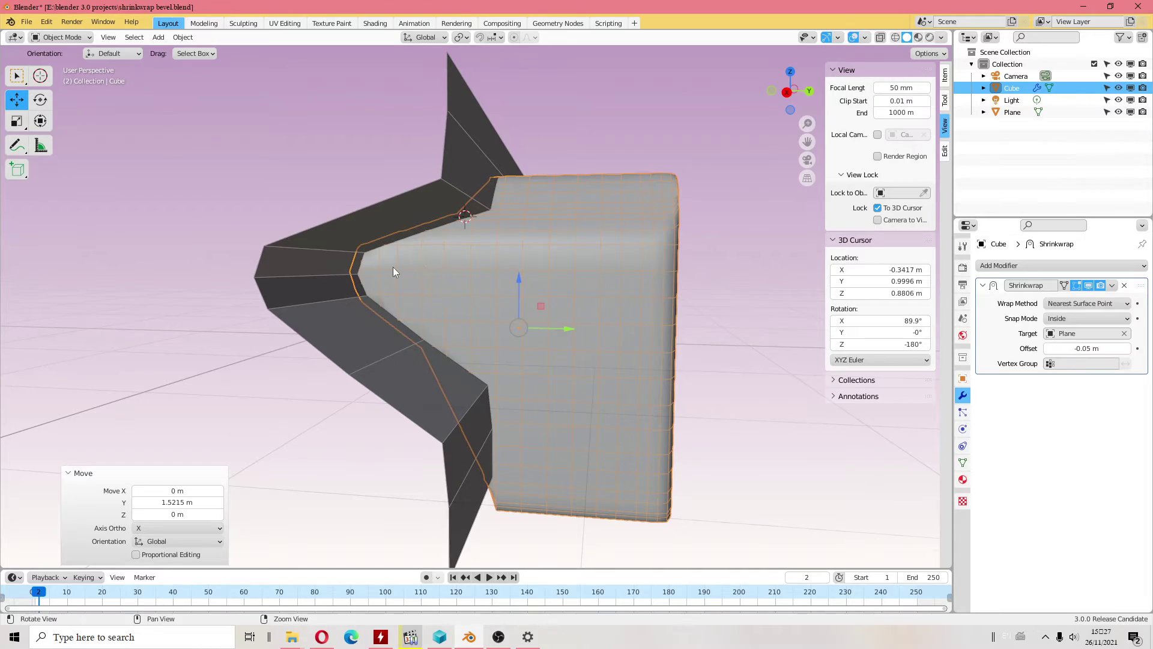
pyautogui.moveTo(393, 267)
pyautogui.mouseDown(button='middle')
pyautogui.moveTo(680, 290)
pyautogui.moveTo(632, 281)
pyautogui.mouseUp(button='middle')
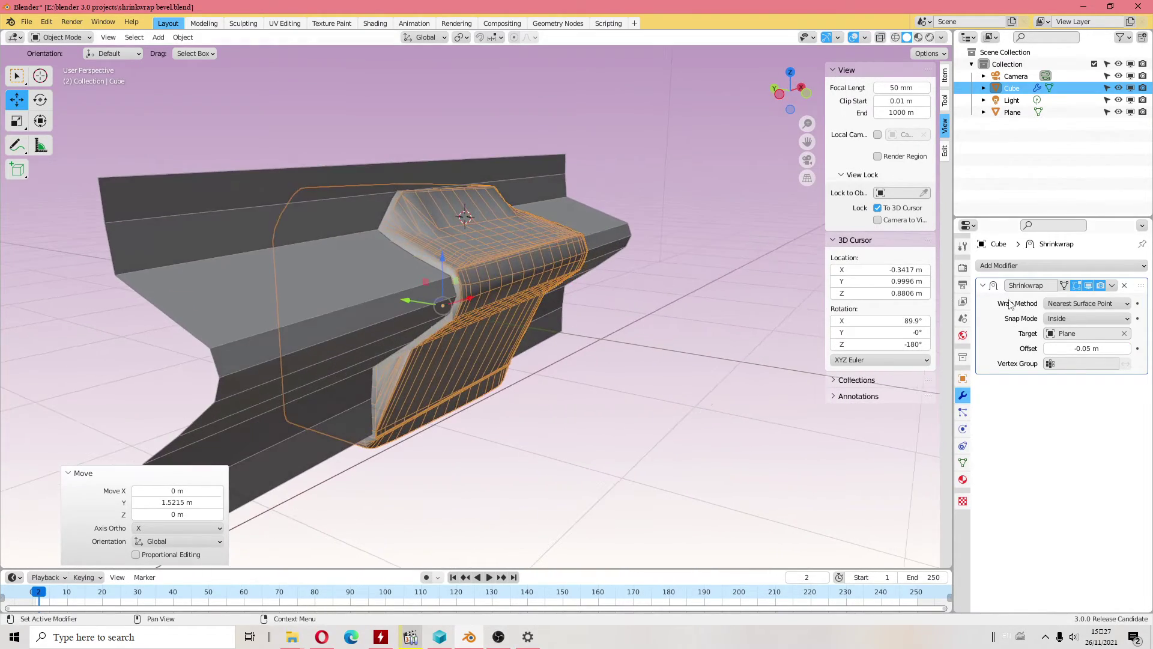
pyautogui.moveTo(1083, 345); pyautogui.dragTo(1075, 346)
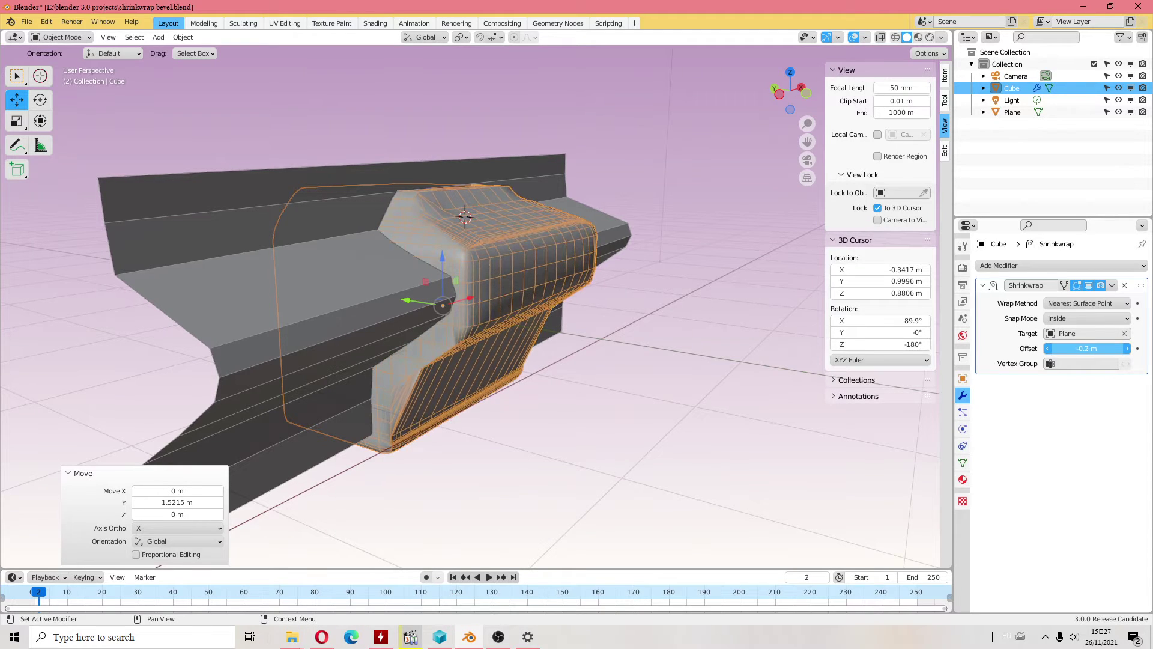
pyautogui.moveTo(1075, 346); pyautogui.dragTo(1066, 346)
pyautogui.moveTo(432, 373); pyautogui.dragTo(460, 376, button='middle')
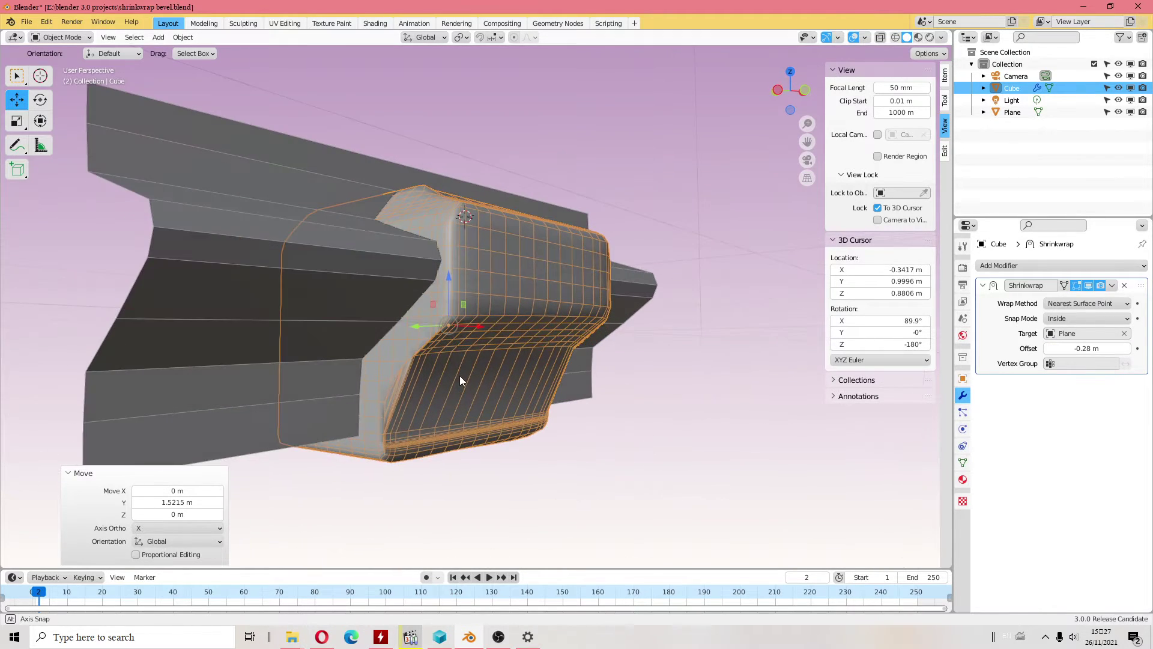
pyautogui.moveTo(312, 399); pyautogui.dragTo(352, 384, button='middle')
# Step: In Edit Mode, move the plane's edge loops along Y with proportional falloff
pyautogui.click(223, 357)
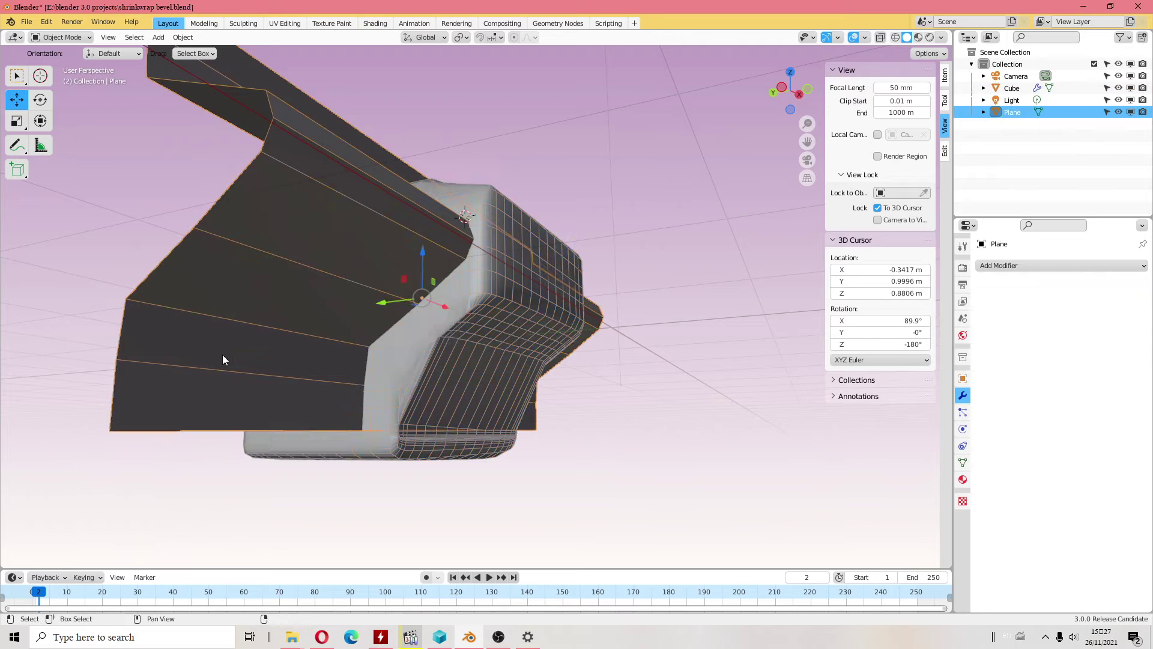
pyautogui.scroll(3, 243, 365)
pyautogui.click(60, 37)
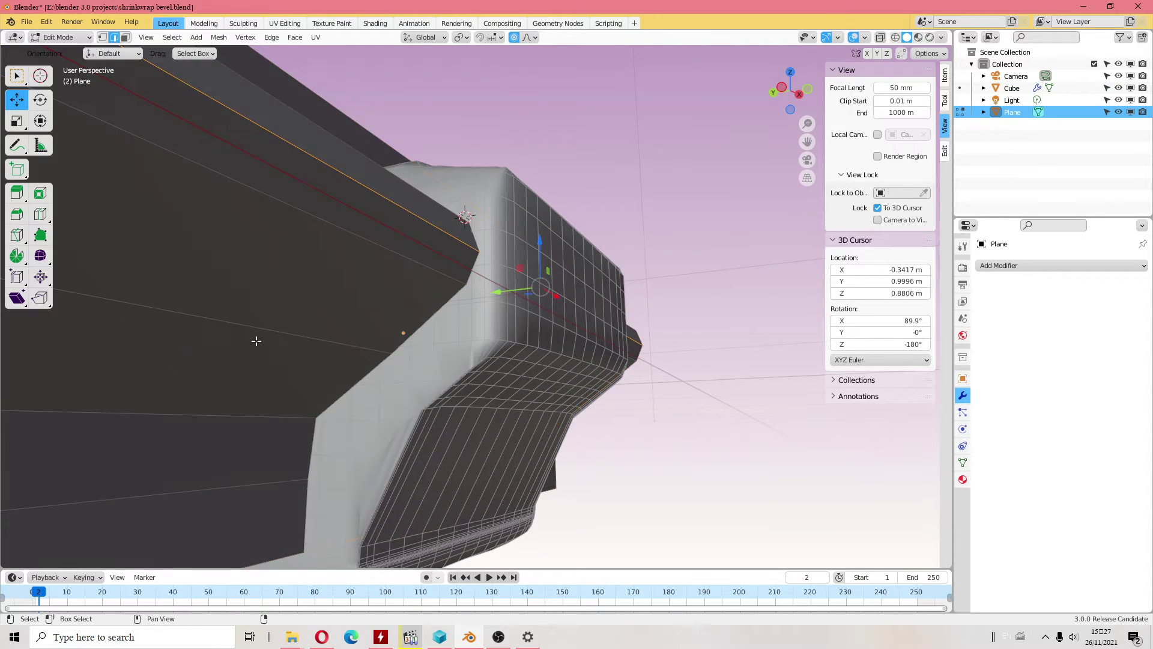
pyautogui.scroll(-3, 369, 281)
pyautogui.moveTo(494, 257); pyautogui.dragTo(399, 368)
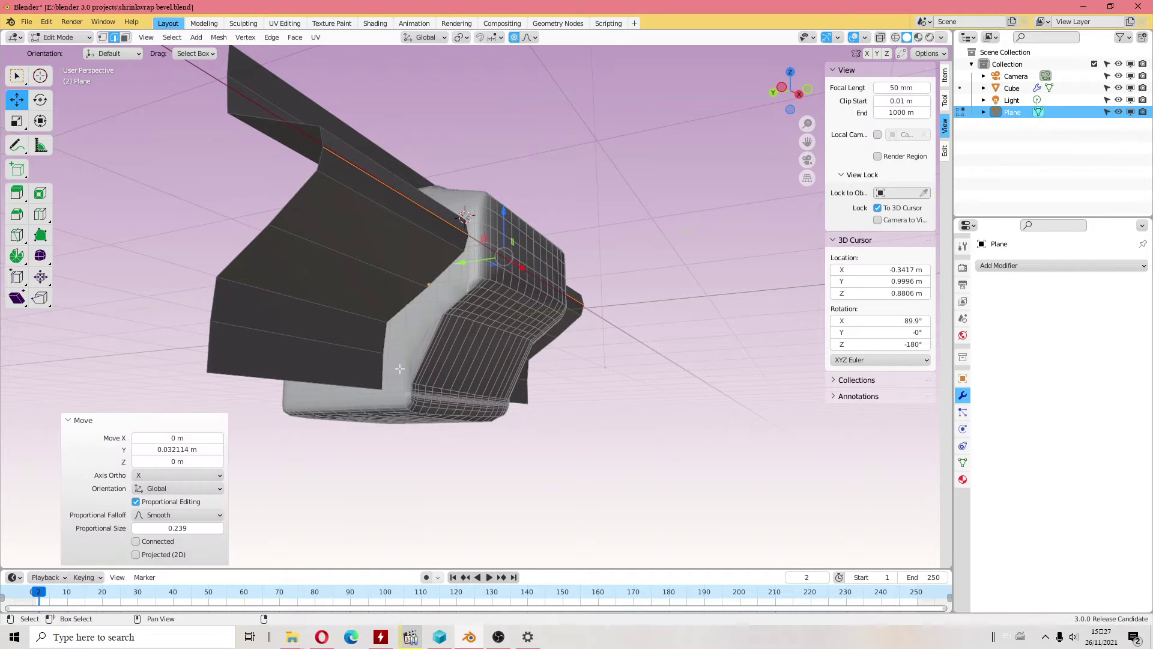
pyautogui.keyDown('alt'); pyautogui.click(379, 350); pyautogui.keyUp('alt')
pyautogui.press('g')
pyautogui.press('y')
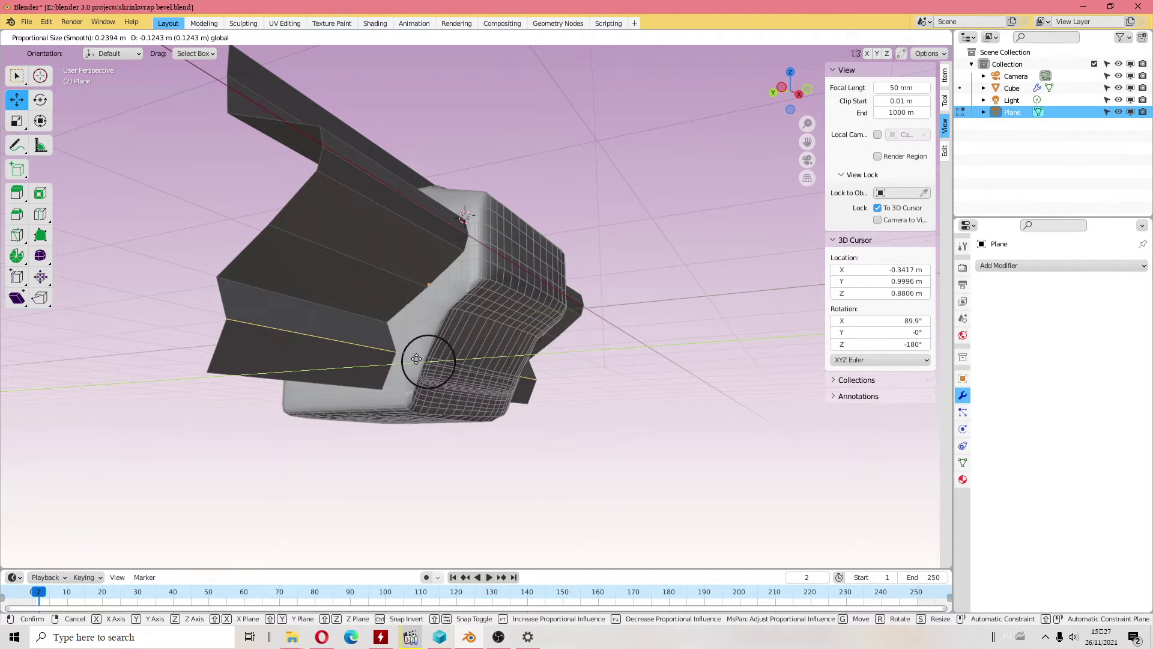
pyautogui.click(425, 341)
pyautogui.moveTo(437, 332); pyautogui.dragTo(419, 363)
pyautogui.click(419, 363)
# Step: Add a centred loop cut across the plane and push it outward proportionally
pyautogui.moveTo(420, 363)
pyautogui.mouseDown(button='middle')
pyautogui.moveTo(374, 341)
pyautogui.moveTo(505, 391)
pyautogui.mouseUp(button='middle')
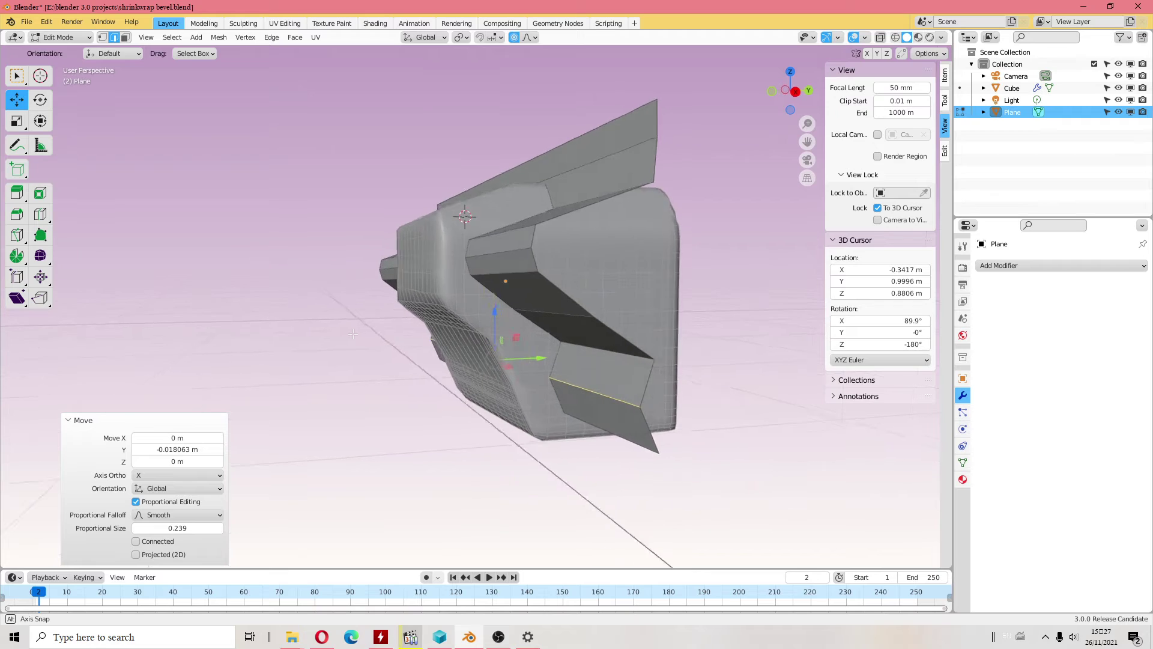
pyautogui.scroll(4, 505, 391)
pyautogui.scroll(-3, 504, 391)
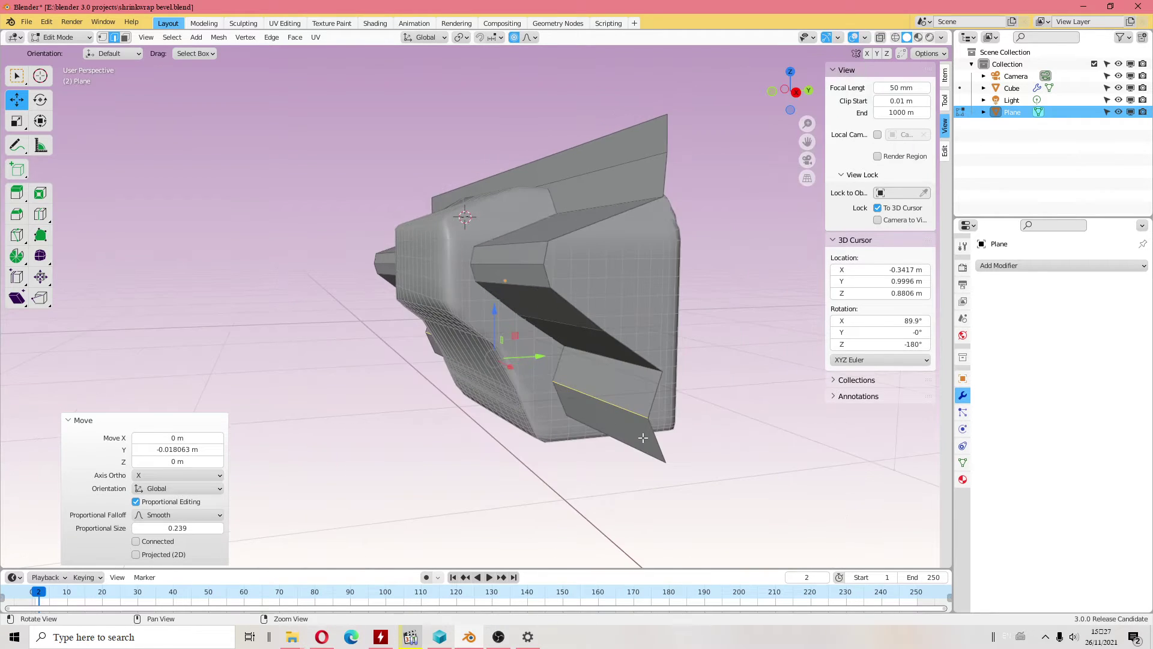
pyautogui.moveTo(504, 391); pyautogui.dragTo(638, 404, button='middle')
pyautogui.click(687, 453)
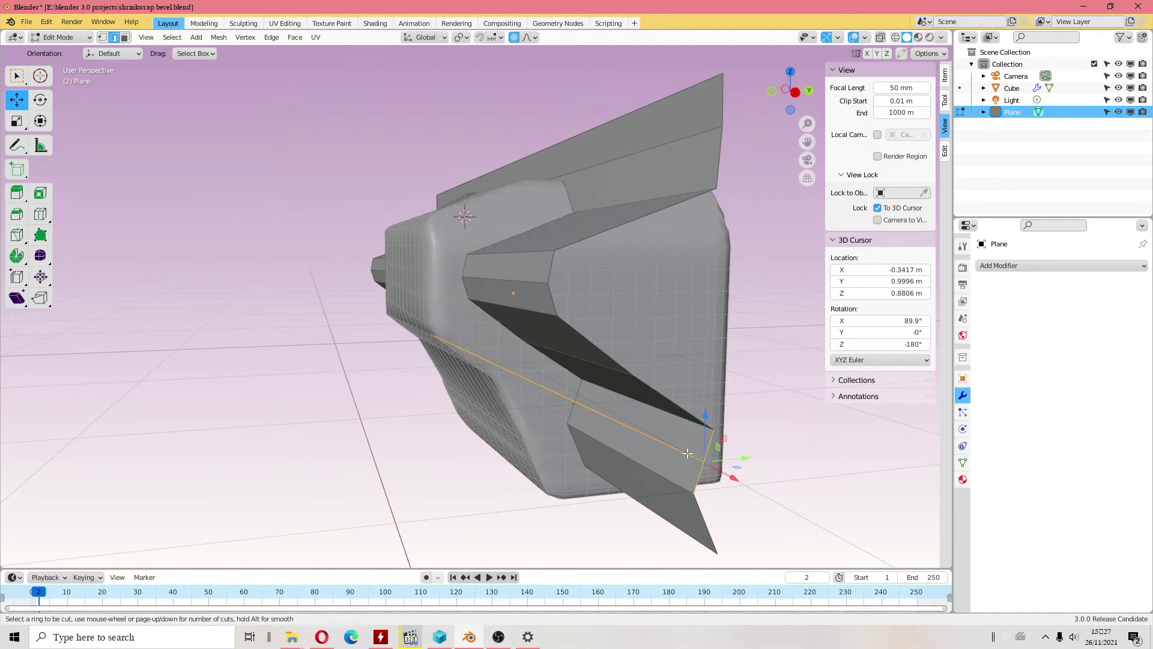
pyautogui.click(688, 452)
pyautogui.rightClick(692, 454)
pyautogui.moveTo(553, 377)
pyautogui.mouseDown()
pyautogui.moveTo(535, 368)
pyautogui.moveTo(516, 443)
pyautogui.mouseUp()
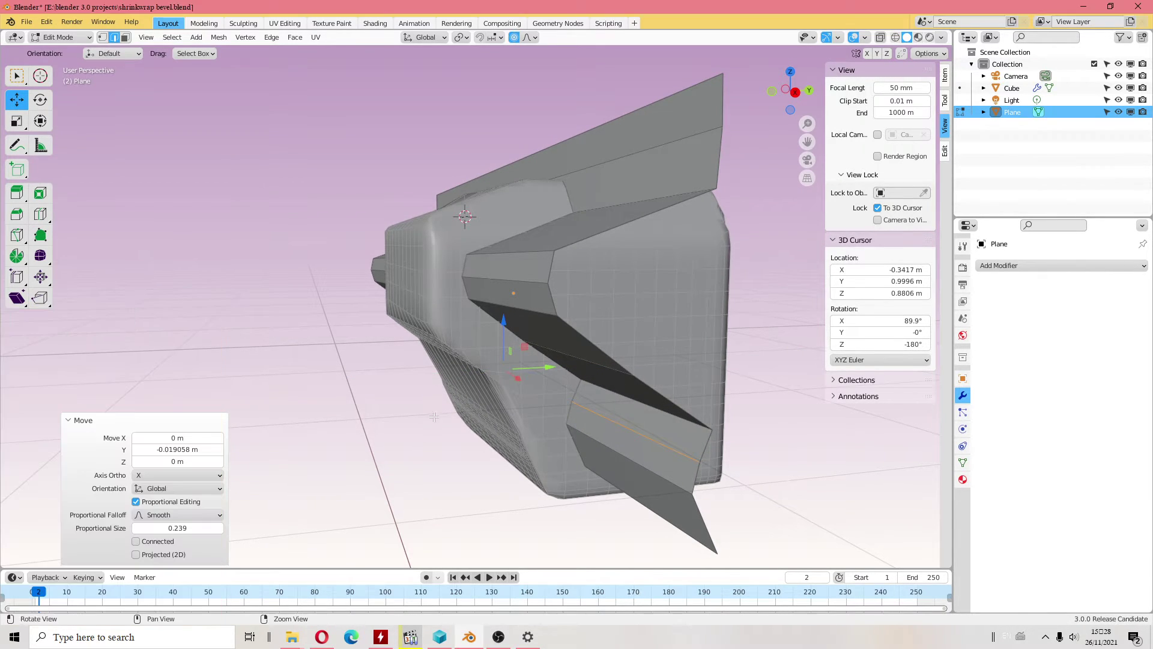
pyautogui.moveTo(553, 425)
pyautogui.mouseDown(button='middle')
pyautogui.moveTo(651, 418)
pyautogui.moveTo(21, 105)
pyautogui.mouseUp(button='middle')
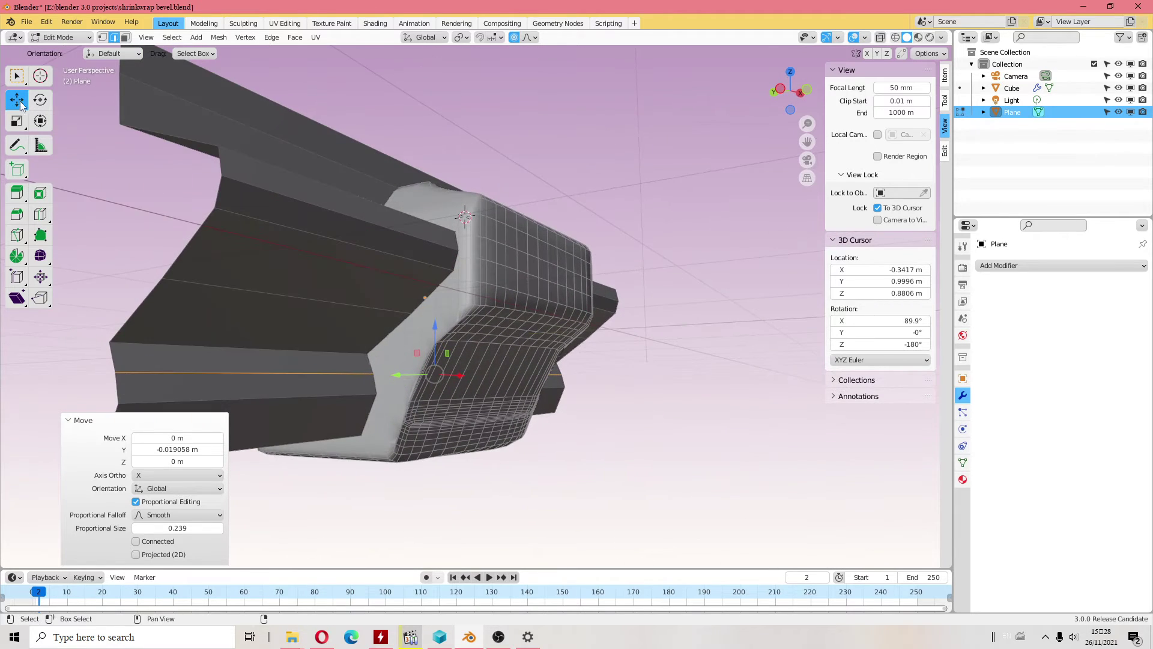
# Step: In Object Mode, set the cube's Shrinkwrap to Target Normal Project with -0.48 m offset
pyautogui.click(67, 40)
pyautogui.click(57, 50)
pyautogui.click(542, 281)
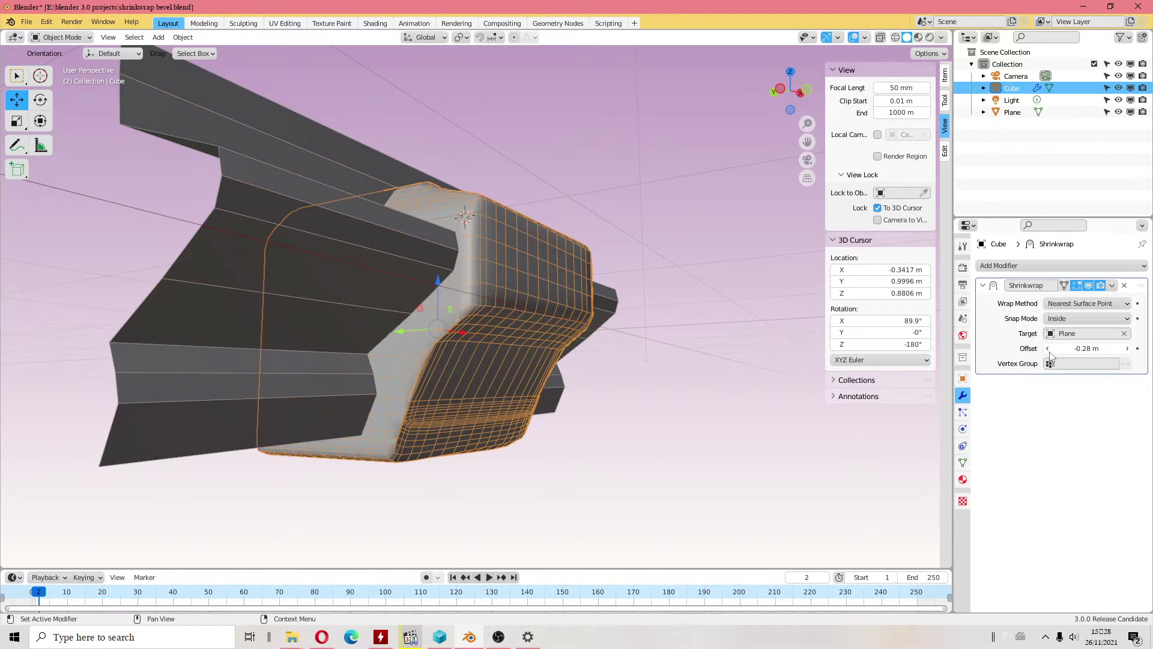
pyautogui.click(1085, 303)
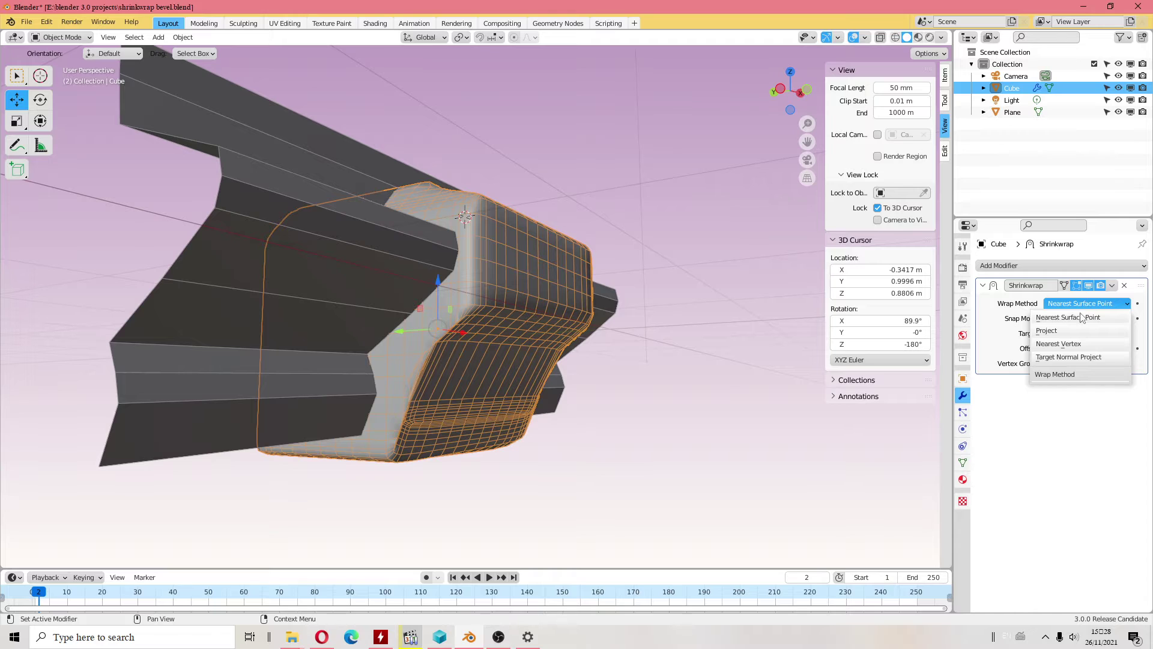
pyautogui.click(1072, 358)
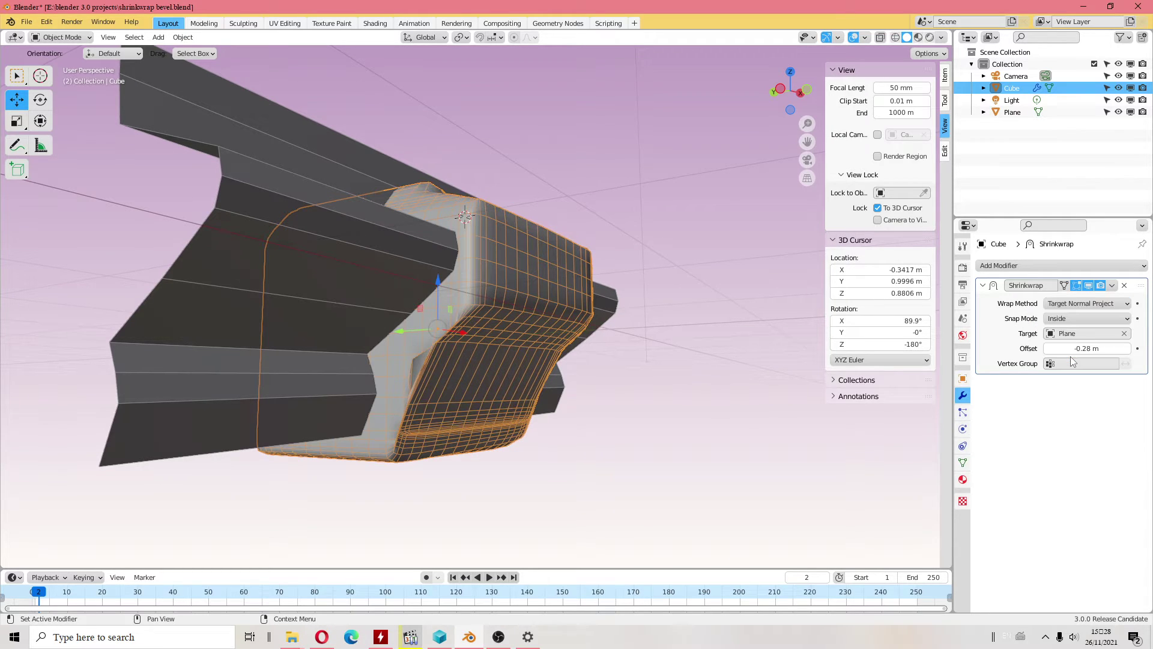
pyautogui.moveTo(1071, 351)
pyautogui.mouseDown()
pyautogui.moveTo(1105, 350)
pyautogui.moveTo(1060, 348)
pyautogui.mouseUp()
pyautogui.moveTo(448, 381)
pyautogui.mouseDown(button='middle')
pyautogui.moveTo(444, 441)
pyautogui.moveTo(506, 379)
pyautogui.moveTo(578, 364)
pyautogui.moveTo(625, 407)
pyautogui.moveTo(380, 394)
pyautogui.moveTo(481, 424)
pyautogui.moveTo(534, 494)
pyautogui.moveTo(459, 426)
pyautogui.mouseUp(button='middle')
pyautogui.press('Right')
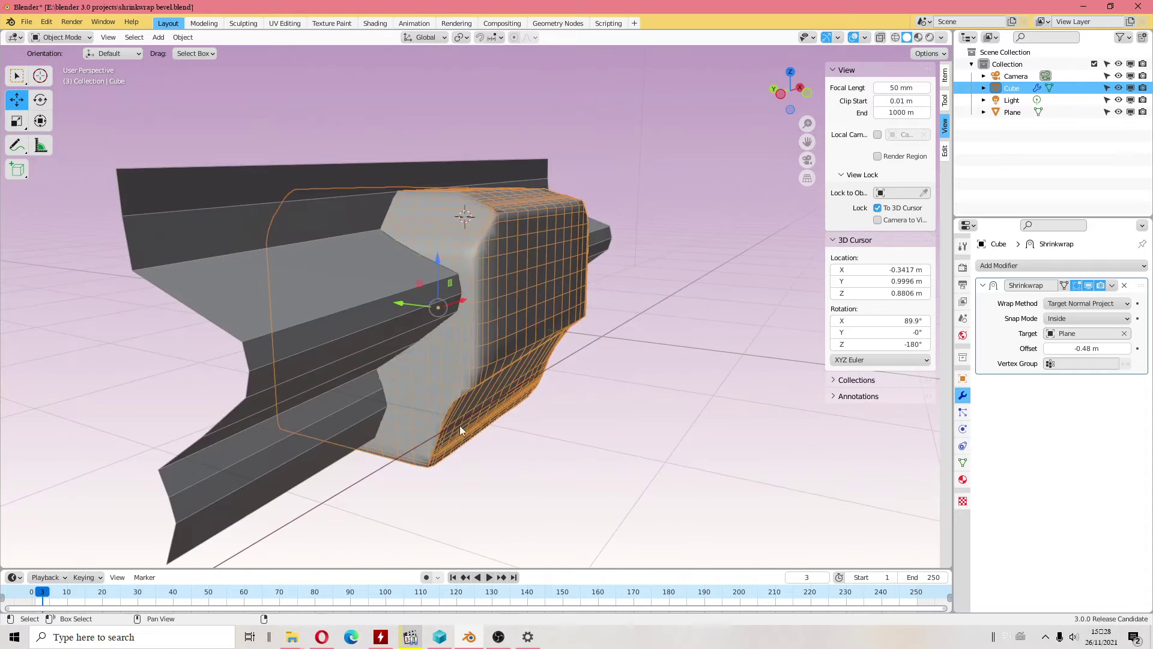
# Step: Slide the plane along Y and rotate it 186° about Z
pyautogui.click(359, 351)
pyautogui.moveTo(400, 287)
pyautogui.mouseDown()
pyautogui.moveTo(480, 299)
pyautogui.moveTo(402, 307)
pyautogui.moveTo(420, 304)
pyautogui.moveTo(413, 281)
pyautogui.moveTo(502, 214)
pyautogui.mouseUp()
pyautogui.hotkey('shift', 'space')
pyautogui.press('r')
pyautogui.moveTo(474, 368)
pyautogui.mouseDown(button='middle')
pyautogui.moveTo(583, 470)
pyautogui.moveTo(603, 424)
pyautogui.moveTo(594, 446)
pyautogui.mouseUp(button='middle')
# Step: Move the plane along Y and Z, then scale it 1.476 on Z
pyautogui.hotkey('shift', 'space')
pyautogui.press('g')
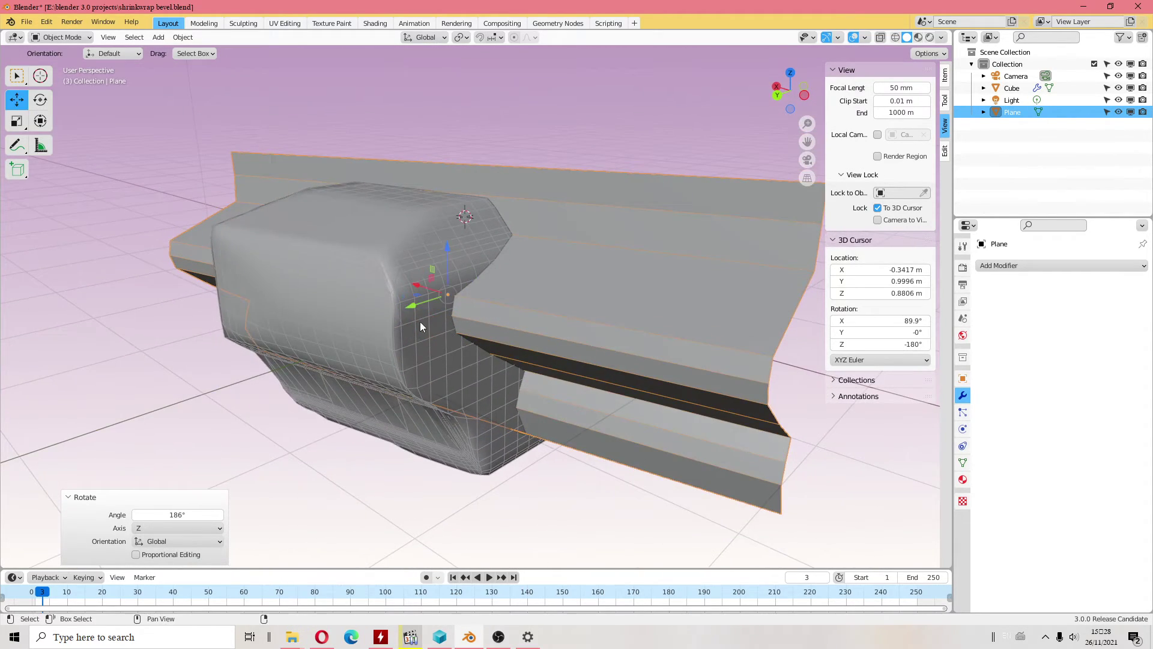
pyautogui.moveTo(422, 305)
pyautogui.mouseDown()
pyautogui.moveTo(499, 284)
pyautogui.moveTo(402, 375)
pyautogui.mouseUp()
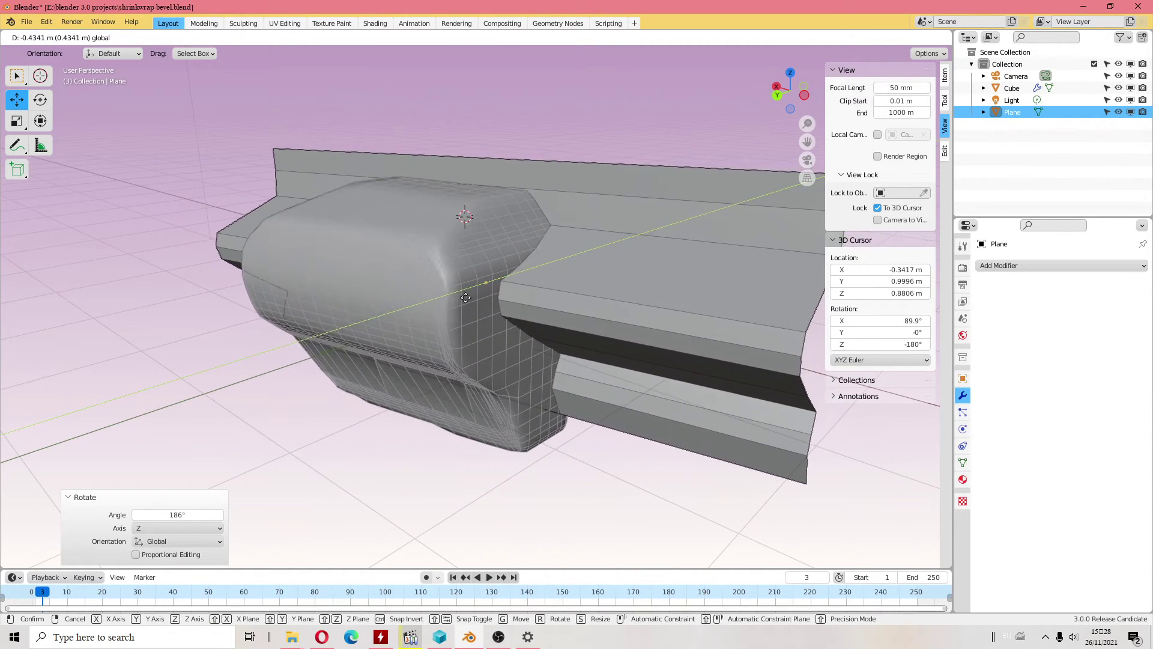
pyautogui.moveTo(402, 376); pyautogui.dragTo(384, 348, button='middle')
pyautogui.moveTo(480, 283)
pyautogui.mouseDown()
pyautogui.moveTo(477, 308)
pyautogui.moveTo(481, 238)
pyautogui.mouseUp()
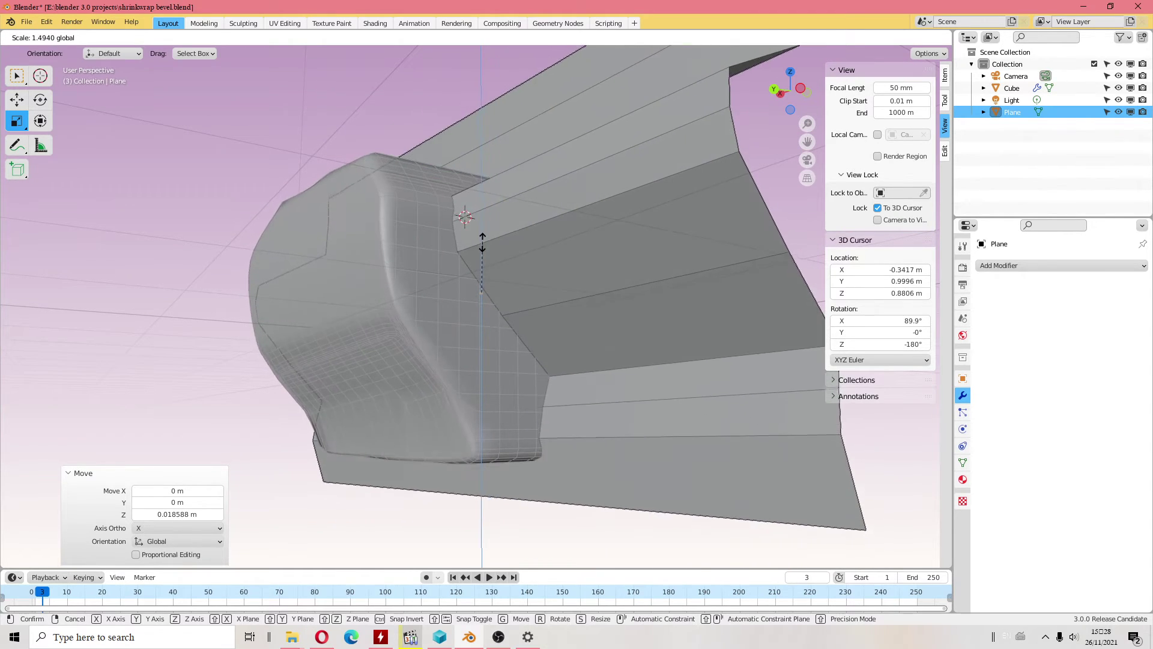
pyautogui.moveTo(481, 238); pyautogui.dragTo(479, 238)
pyautogui.moveTo(480, 237)
pyautogui.mouseDown(button='middle')
pyautogui.moveTo(417, 380)
pyautogui.moveTo(429, 401)
pyautogui.moveTo(430, 386)
pyautogui.mouseUp(button='middle')
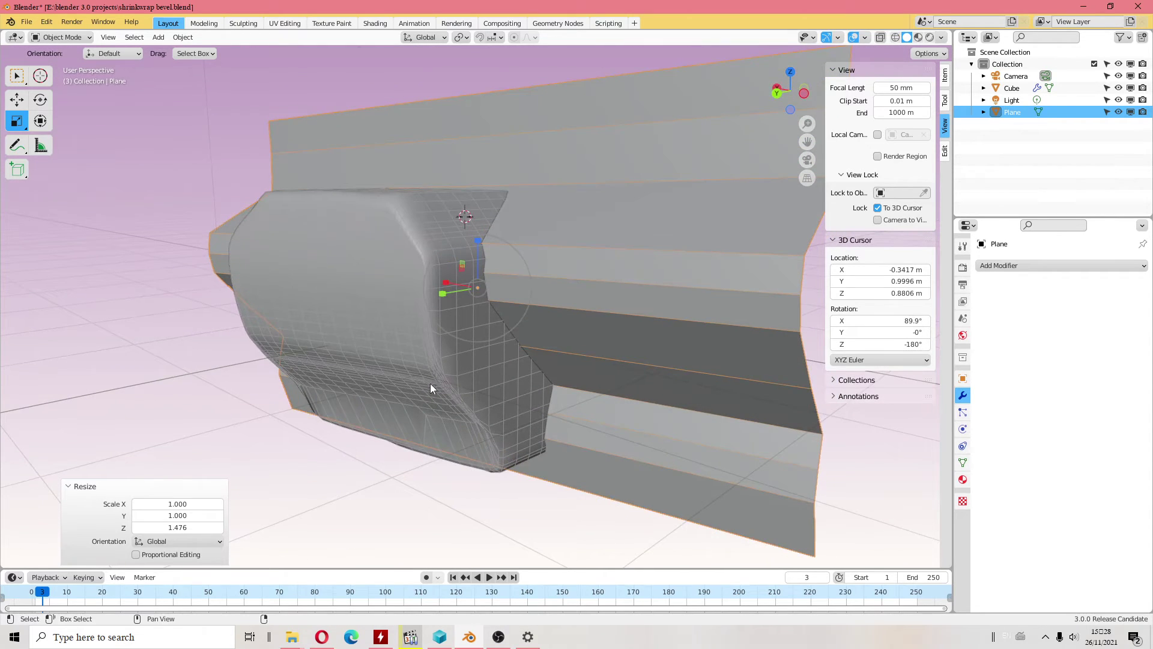
pyautogui.hotkey('shift', 'space')
# Step: Try the Nearest Vertex wrap method on the cube, then revert to Target Normal Project
pyautogui.press('g')
pyautogui.click(405, 341)
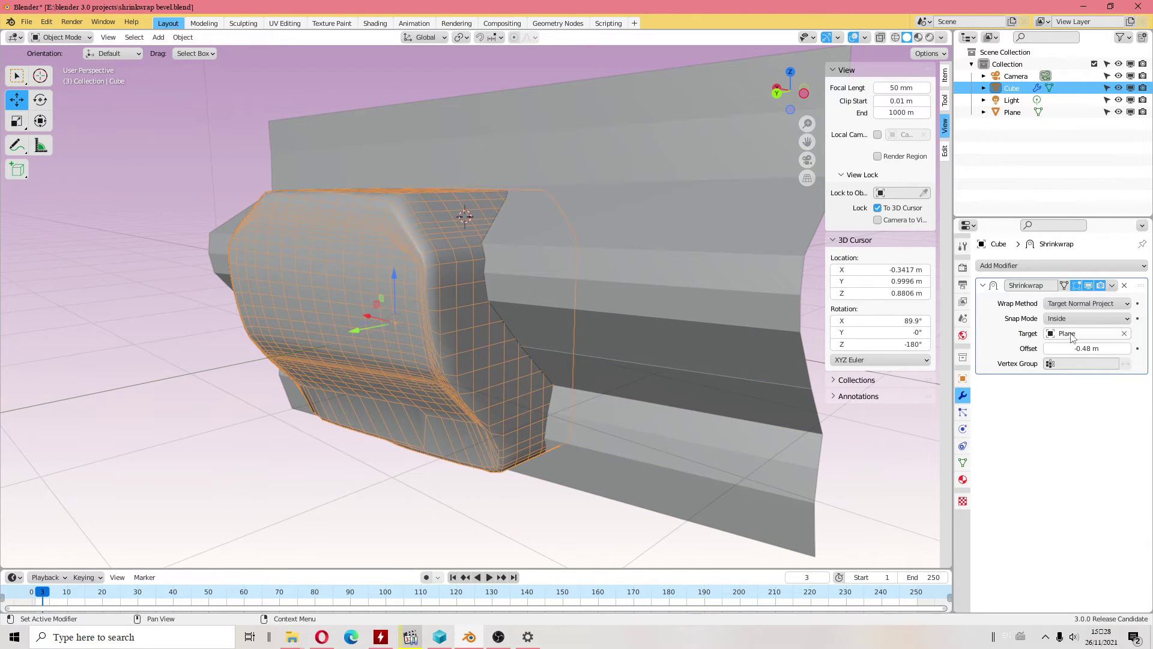
pyautogui.click(1078, 305)
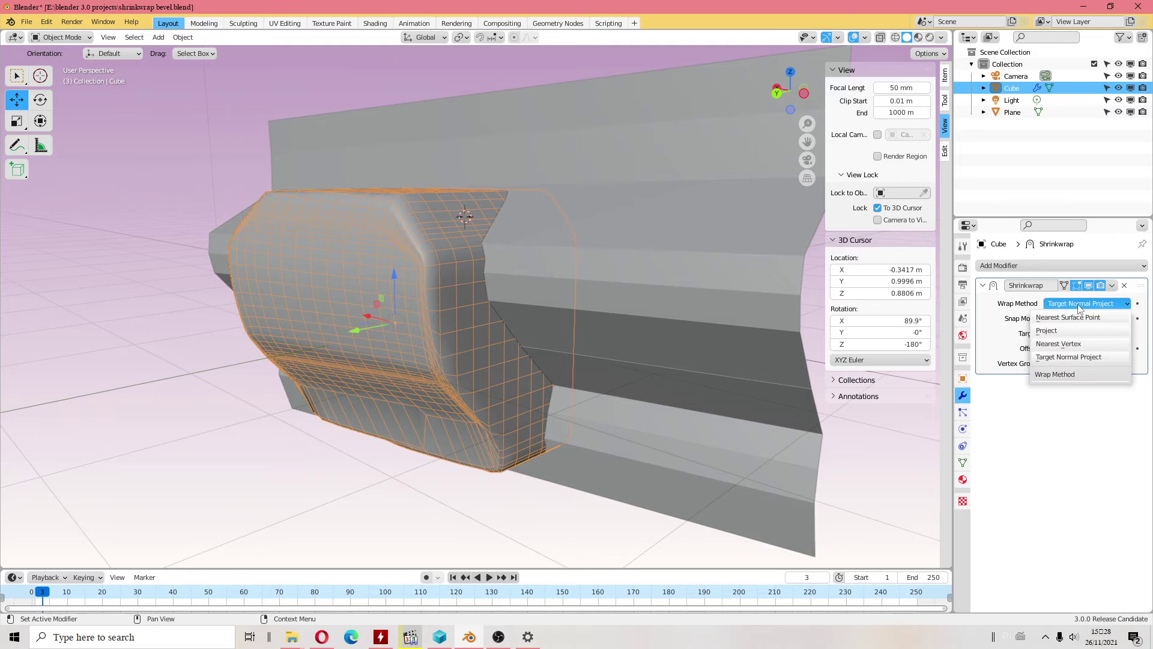
pyautogui.click(1068, 346)
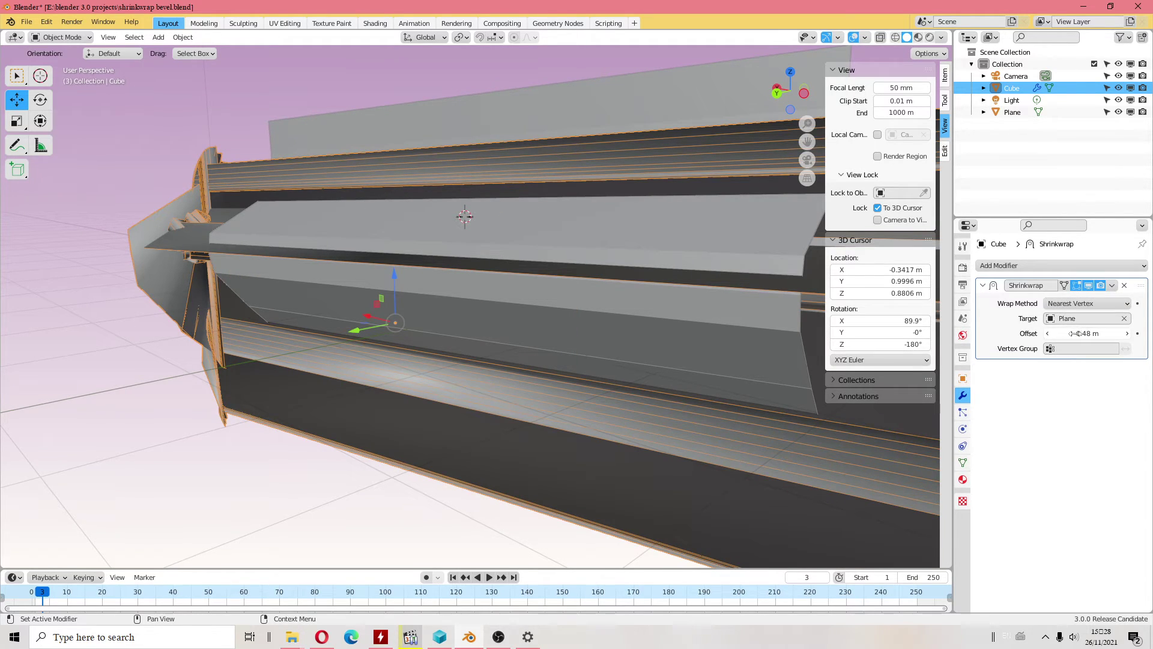
pyautogui.moveTo(1075, 334); pyautogui.dragTo(1123, 333)
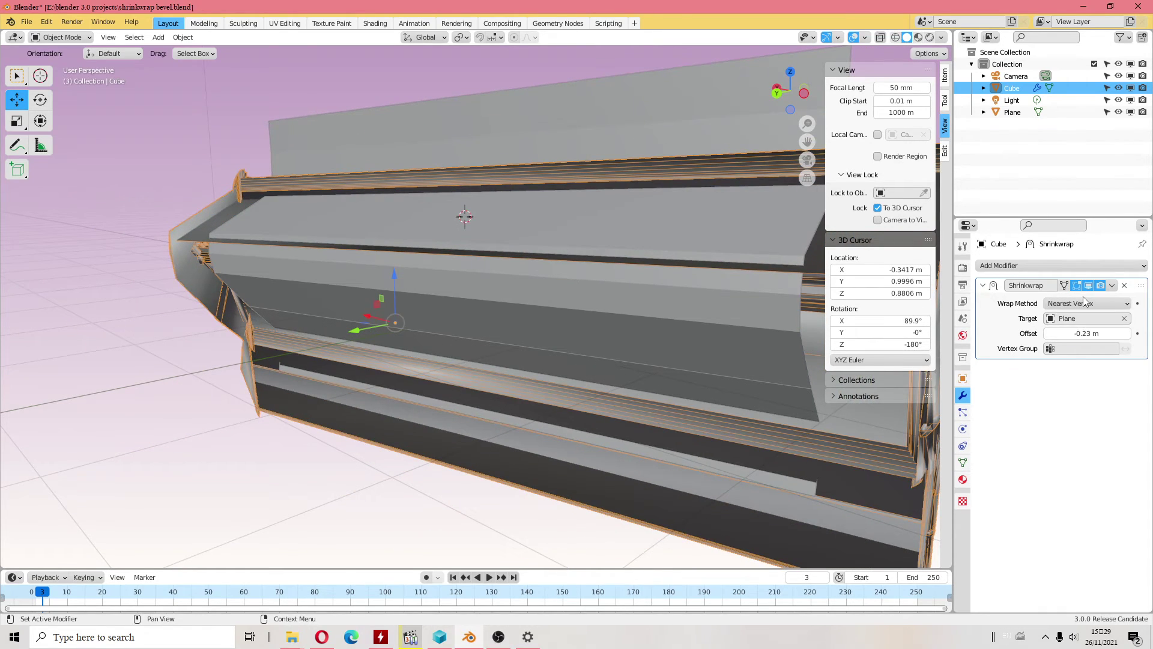
pyautogui.click(1085, 302)
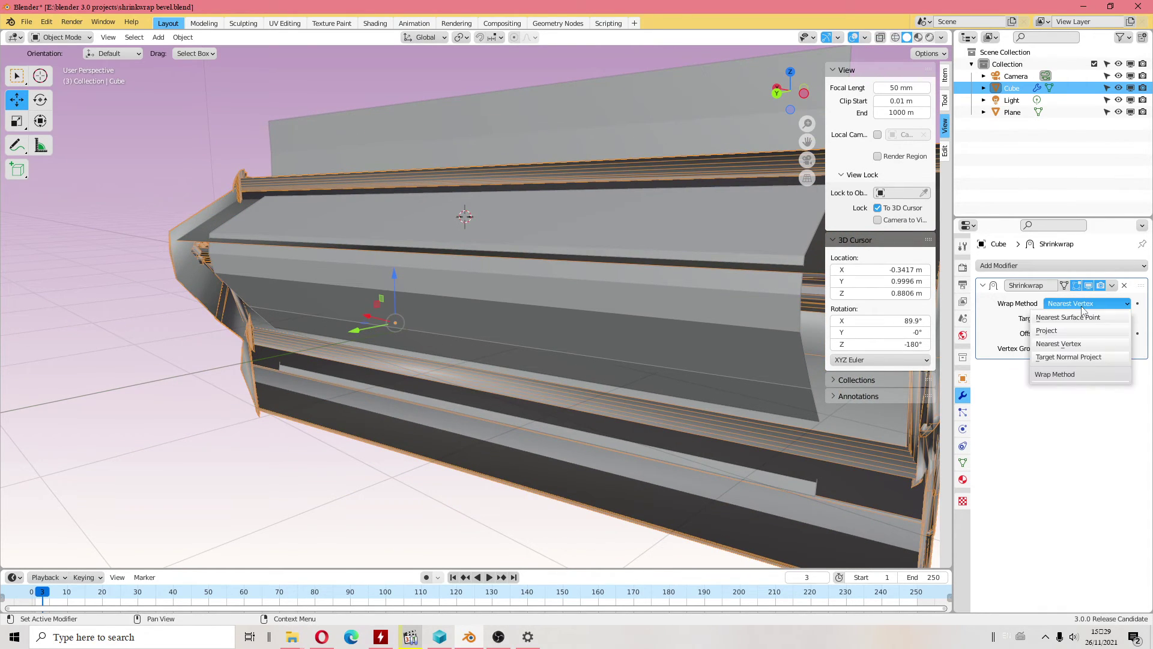
pyautogui.click(1078, 358)
pyautogui.moveTo(605, 375); pyautogui.dragTo(591, 341, button='middle')
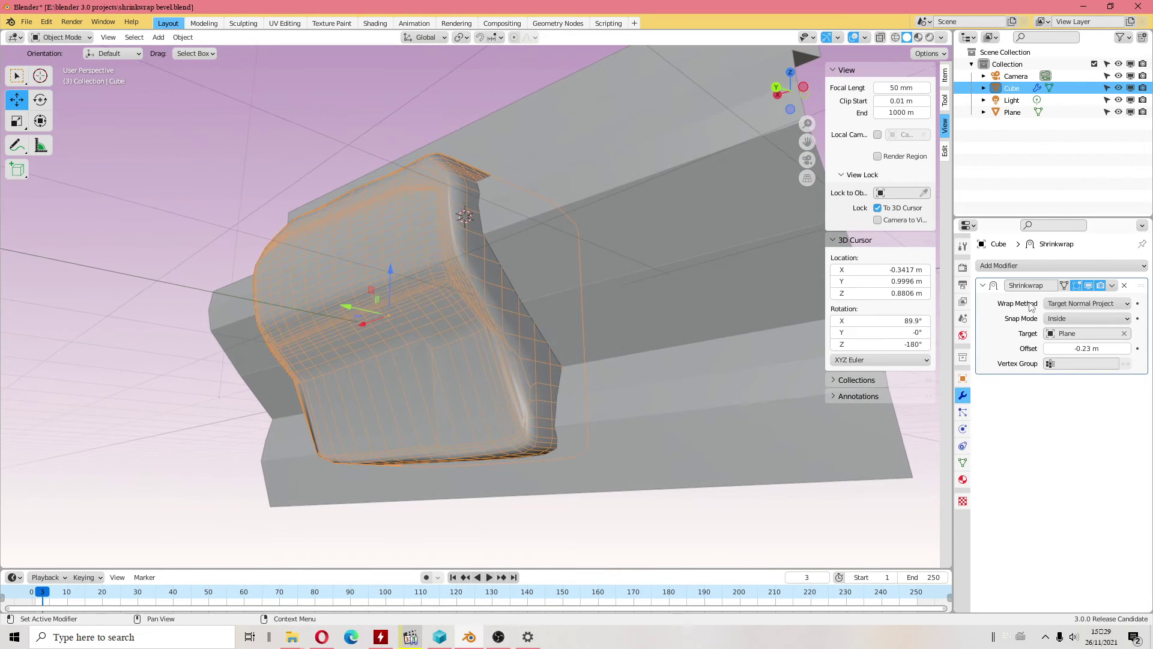
# Step: Switch the wrap method to Nearest Surface Point at -0.62 m offset, then select the plane
pyautogui.click(1085, 303)
pyautogui.click(1079, 318)
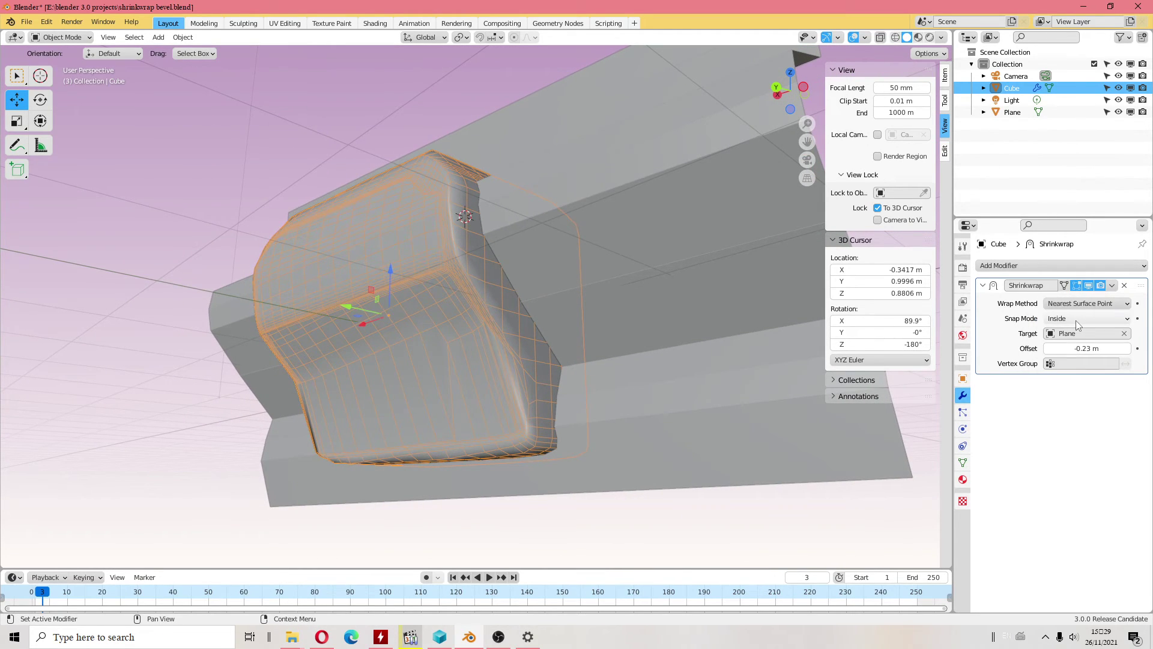
pyautogui.moveTo(1057, 349); pyautogui.dragTo(1111, 349)
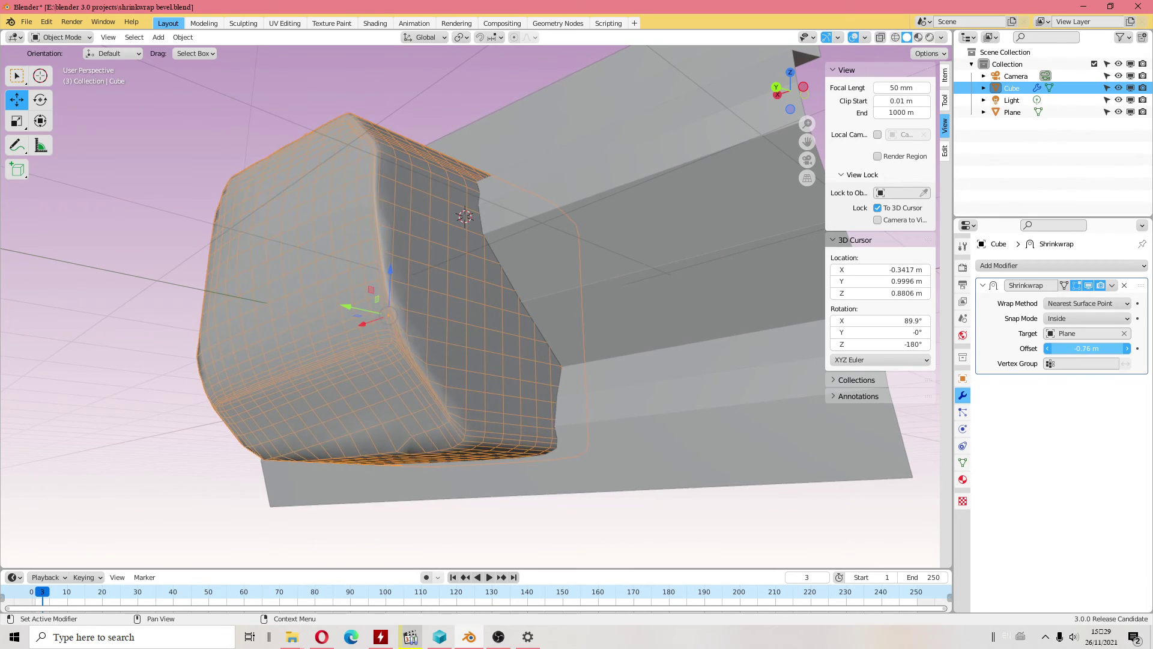
pyautogui.moveTo(1087, 348); pyautogui.dragTo(1057, 348)
pyautogui.moveTo(529, 336)
pyautogui.mouseDown(button='middle')
pyautogui.moveTo(520, 308)
pyautogui.moveTo(636, 232)
pyautogui.mouseUp(button='middle')
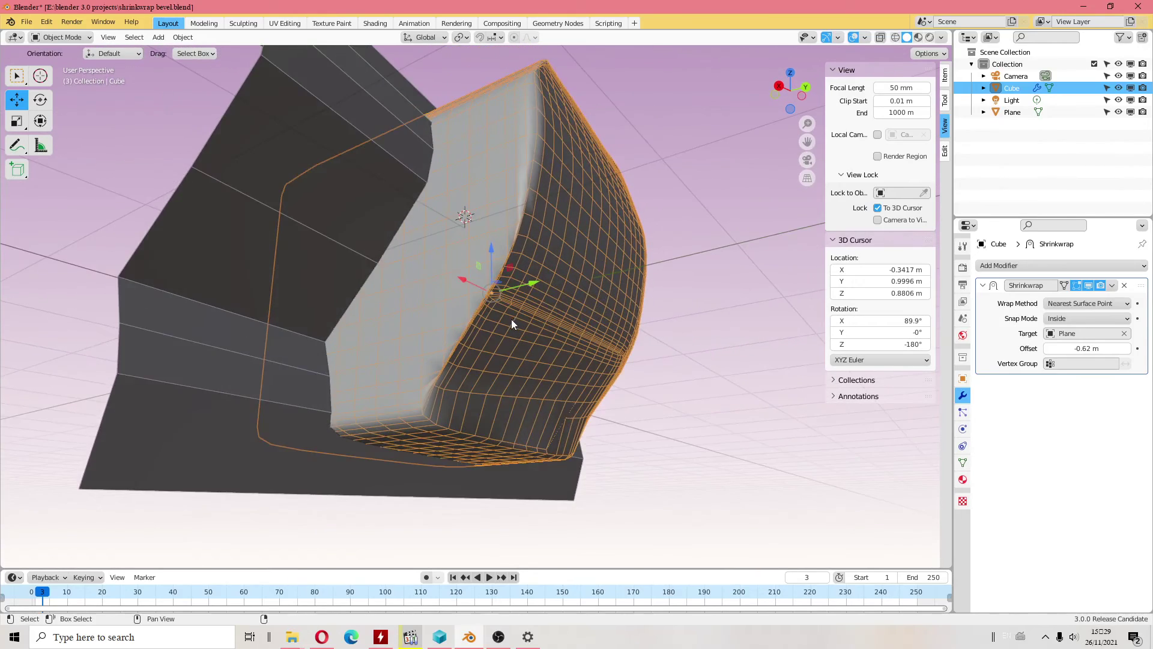
pyautogui.moveTo(636, 232); pyautogui.dragTo(308, 264, button='middle')
pyautogui.click(307, 264)
pyautogui.hotkey('shift', 'space')
# Step: Tilt the plane around the X axis and shift it along Z
pyautogui.press('r')
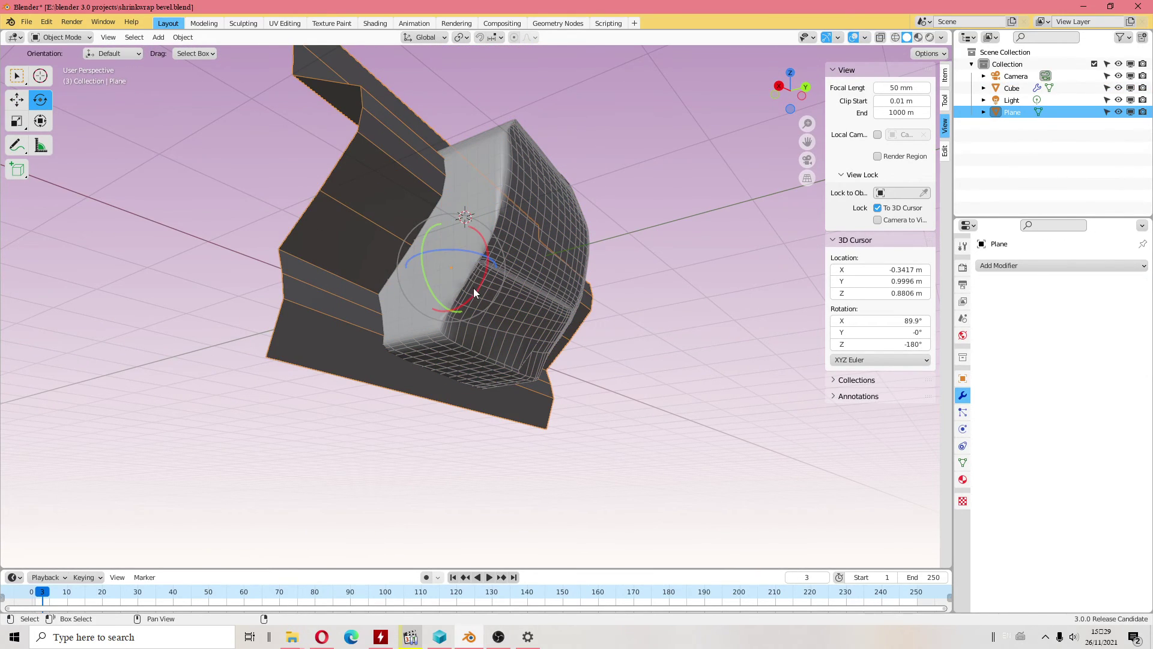
pyautogui.moveTo(474, 293); pyautogui.dragTo(451, 208)
pyautogui.hotkey('shift', 'space')
pyautogui.press('g')
pyautogui.moveTo(451, 208)
pyautogui.mouseDown(button='middle')
pyautogui.moveTo(618, 283)
pyautogui.moveTo(534, 329)
pyautogui.moveTo(452, 305)
pyautogui.moveTo(541, 300)
pyautogui.mouseUp(button='middle')
# Step: Remove the cube's Shrinkwrap modifier, then delete the Plane and the Cube
pyautogui.click(354, 226)
pyautogui.scroll(3, 370, 255)
pyautogui.click(1124, 285)
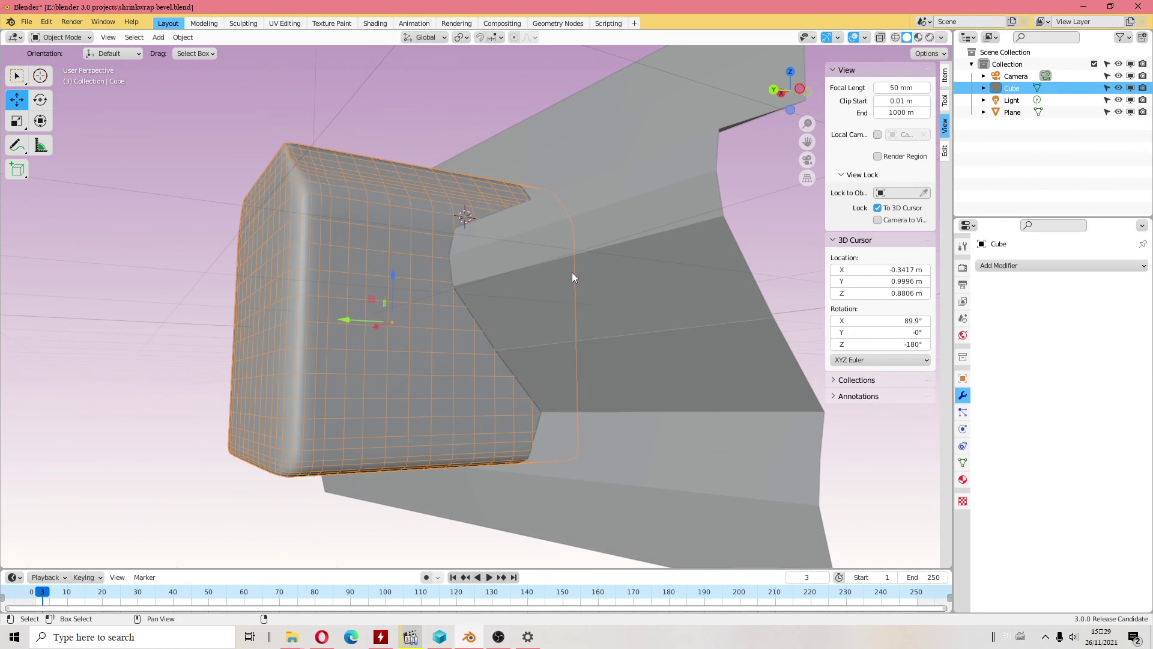
pyautogui.click(683, 254)
pyautogui.press('Delete')
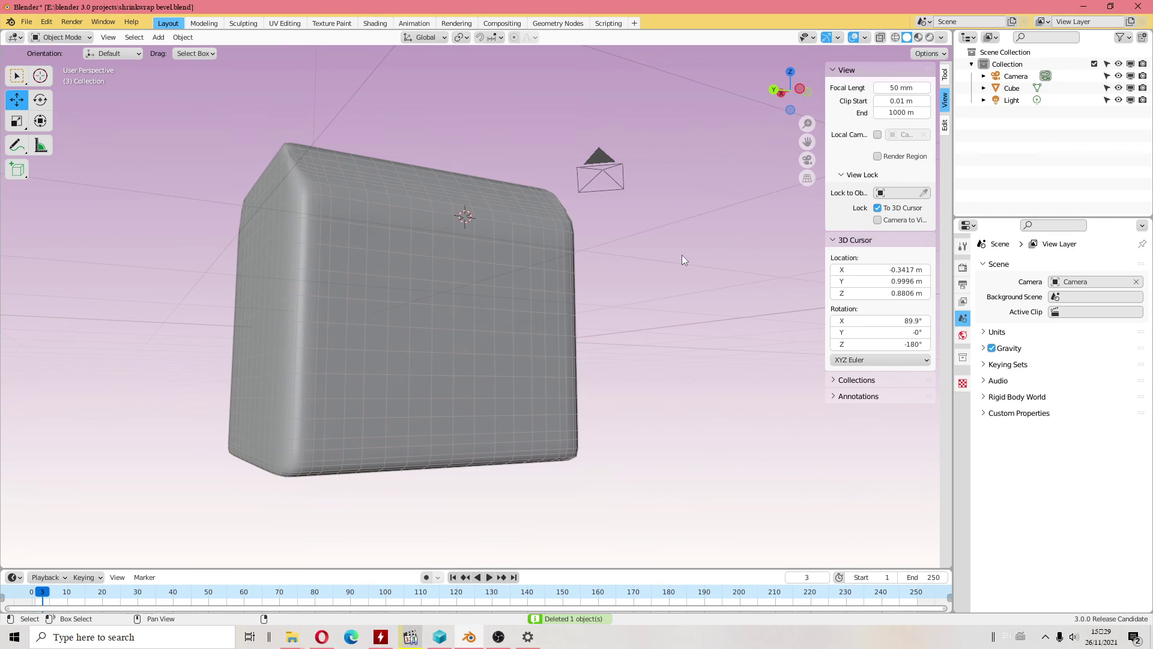
pyautogui.click(326, 253)
pyautogui.moveTo(324, 252)
pyautogui.mouseDown(button='middle')
pyautogui.moveTo(429, 325)
pyautogui.moveTo(523, 284)
pyautogui.moveTo(550, 297)
pyautogui.moveTo(438, 331)
pyautogui.moveTo(621, 278)
pyautogui.mouseUp(button='middle')
pyautogui.press('Delete')
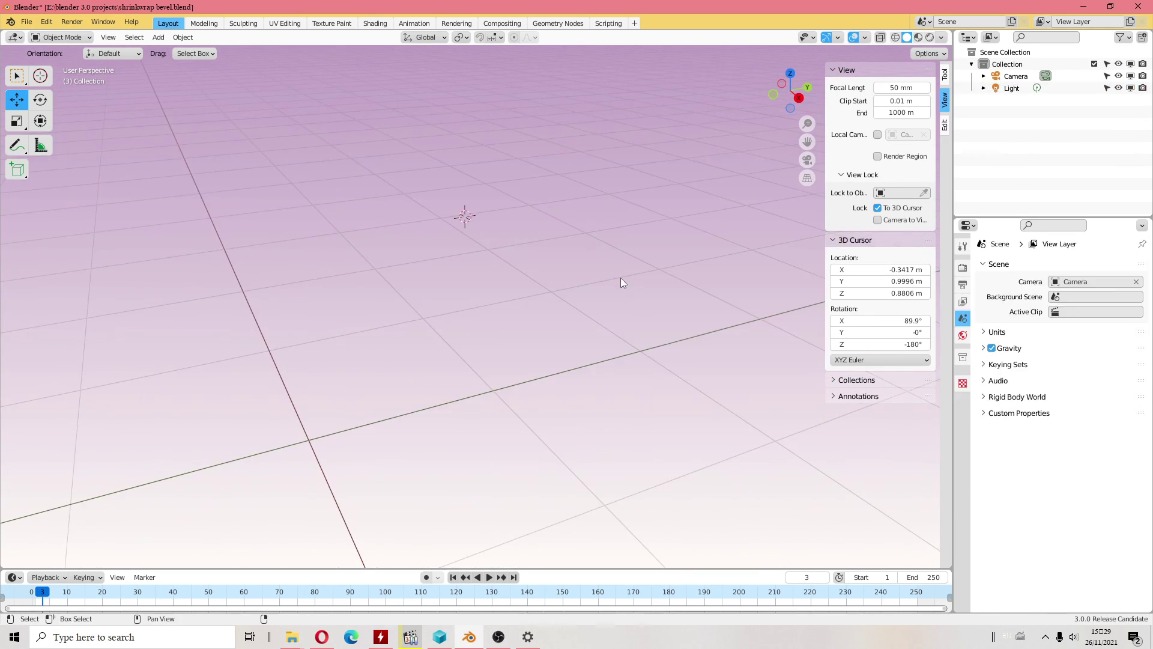
pyautogui.moveTo(222, 224)
pyautogui.mouseDown(button='middle')
pyautogui.moveTo(295, 286)
pyautogui.moveTo(449, 353)
pyautogui.moveTo(392, 337)
pyautogui.mouseUp(button='middle')
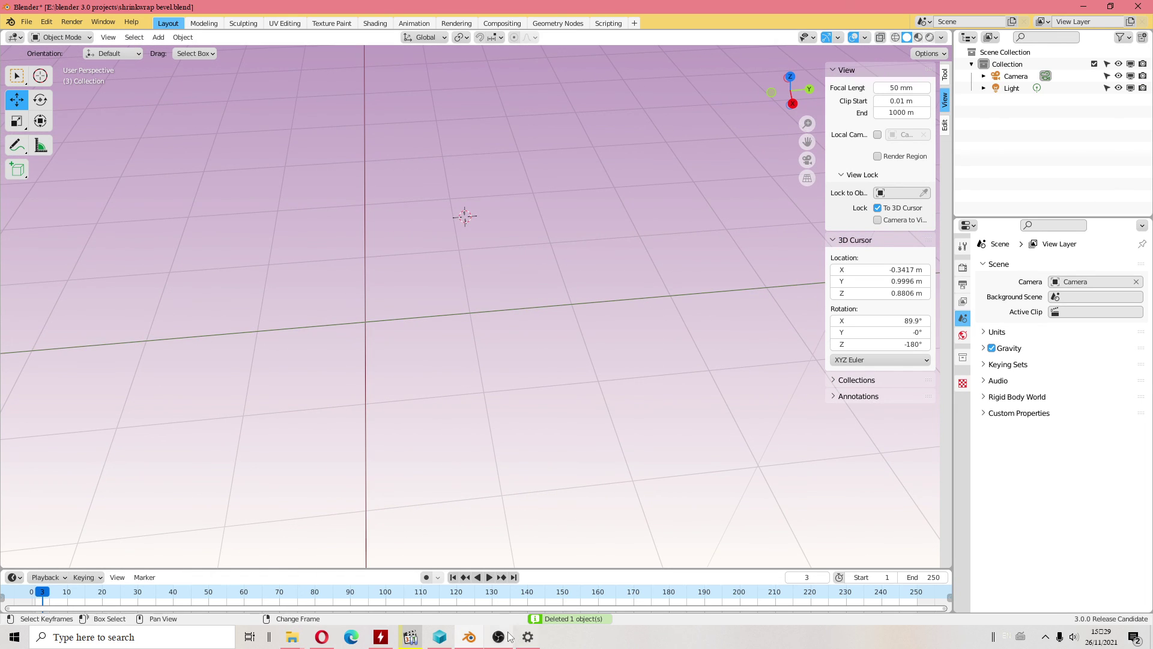